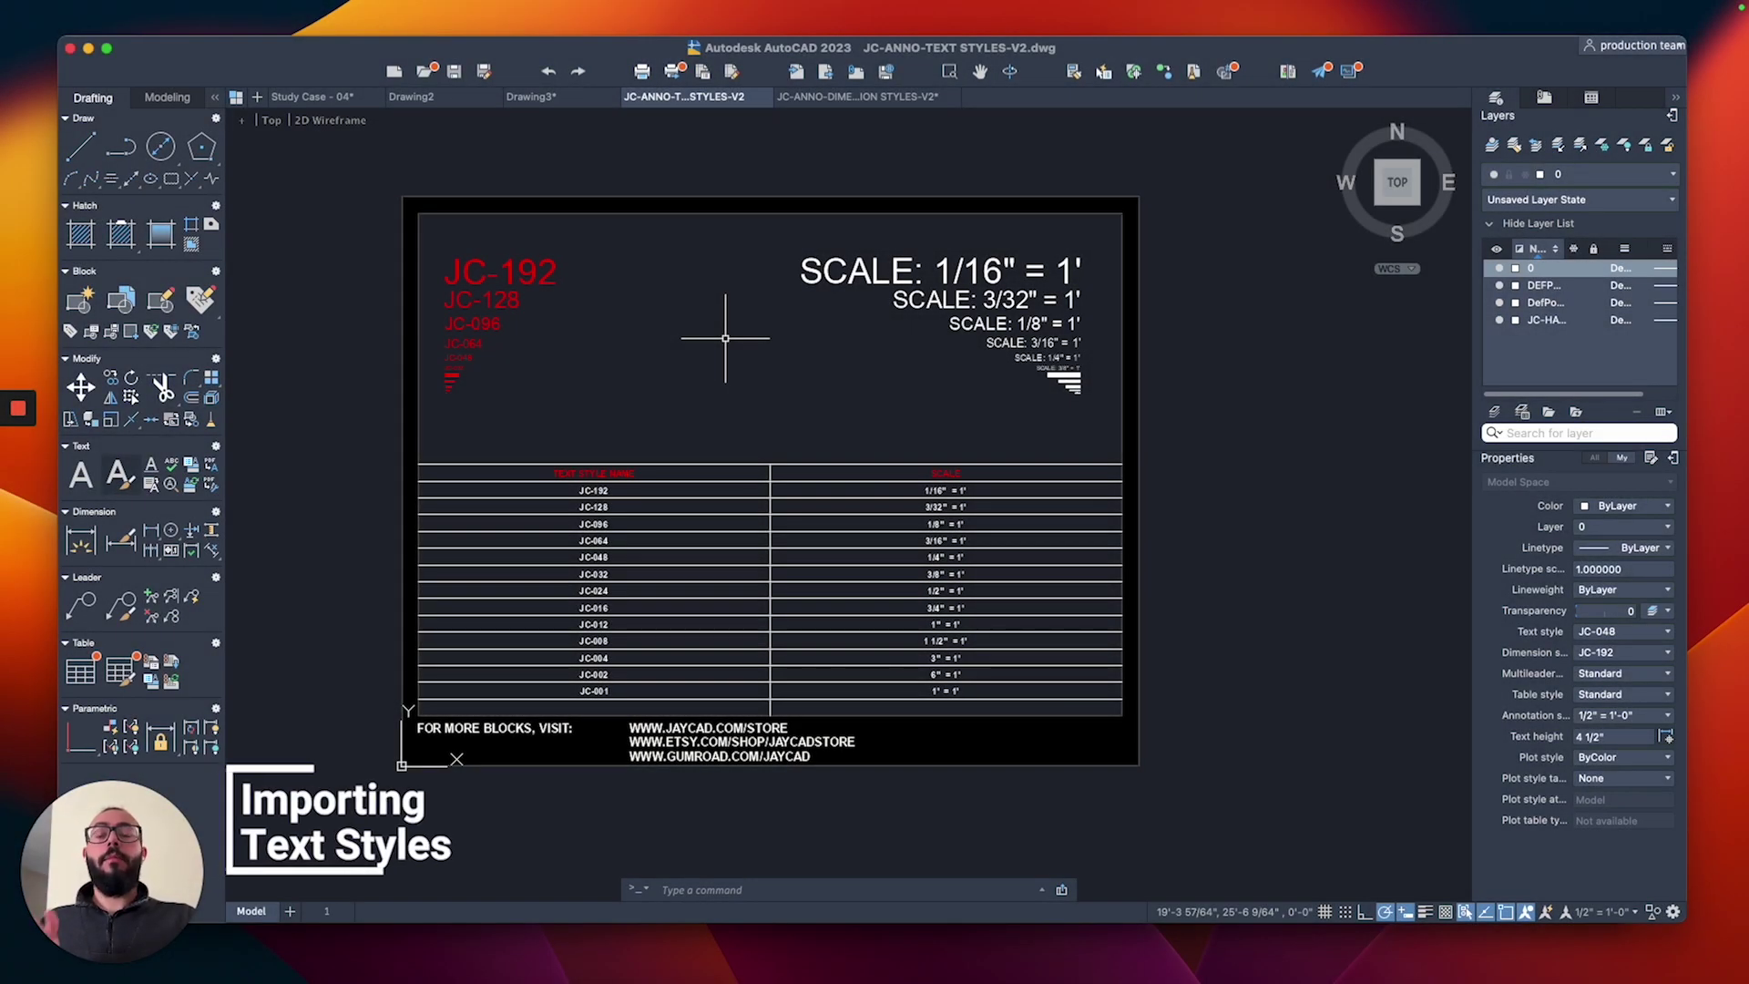
Step: Copy every object on the JC-ANNO-TEXT STYLES-V2 sheet and switch to the Drawing3 tab
click(1142, 146)
click(364, 784)
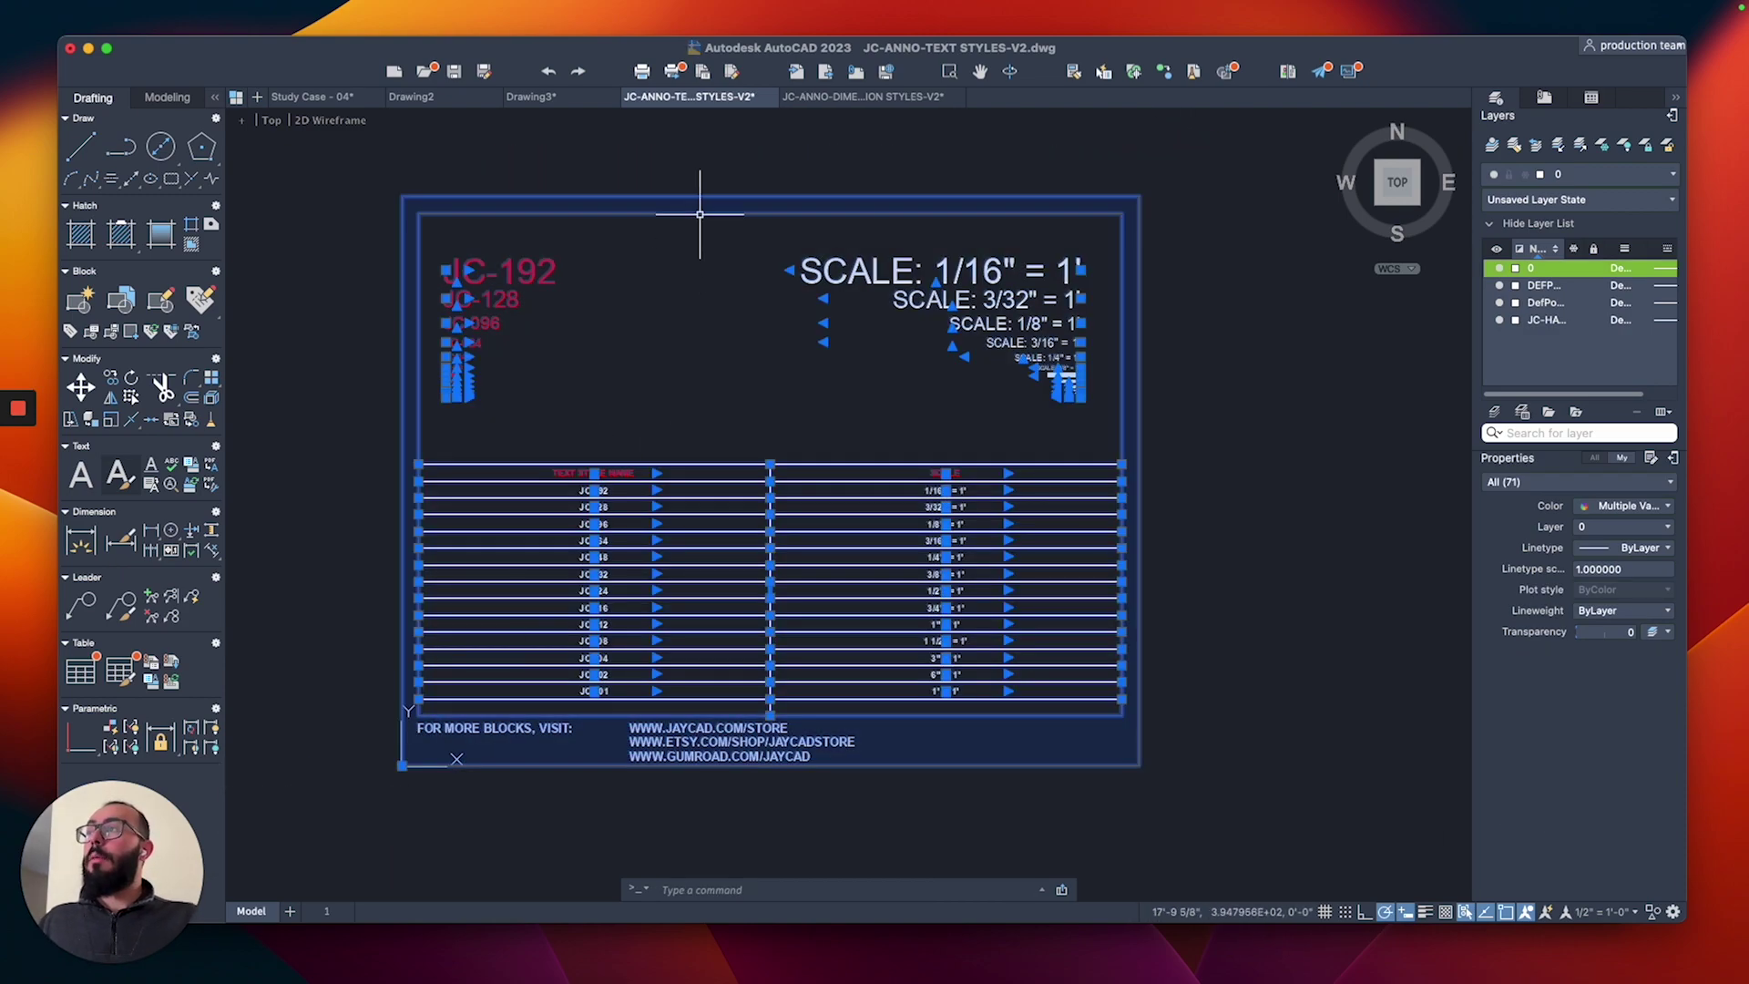
click(546, 97)
Step: Paste the text-style reference sheet to the left of the floor plan
key(ctrl+v)
scroll(227, 241, down, 5)
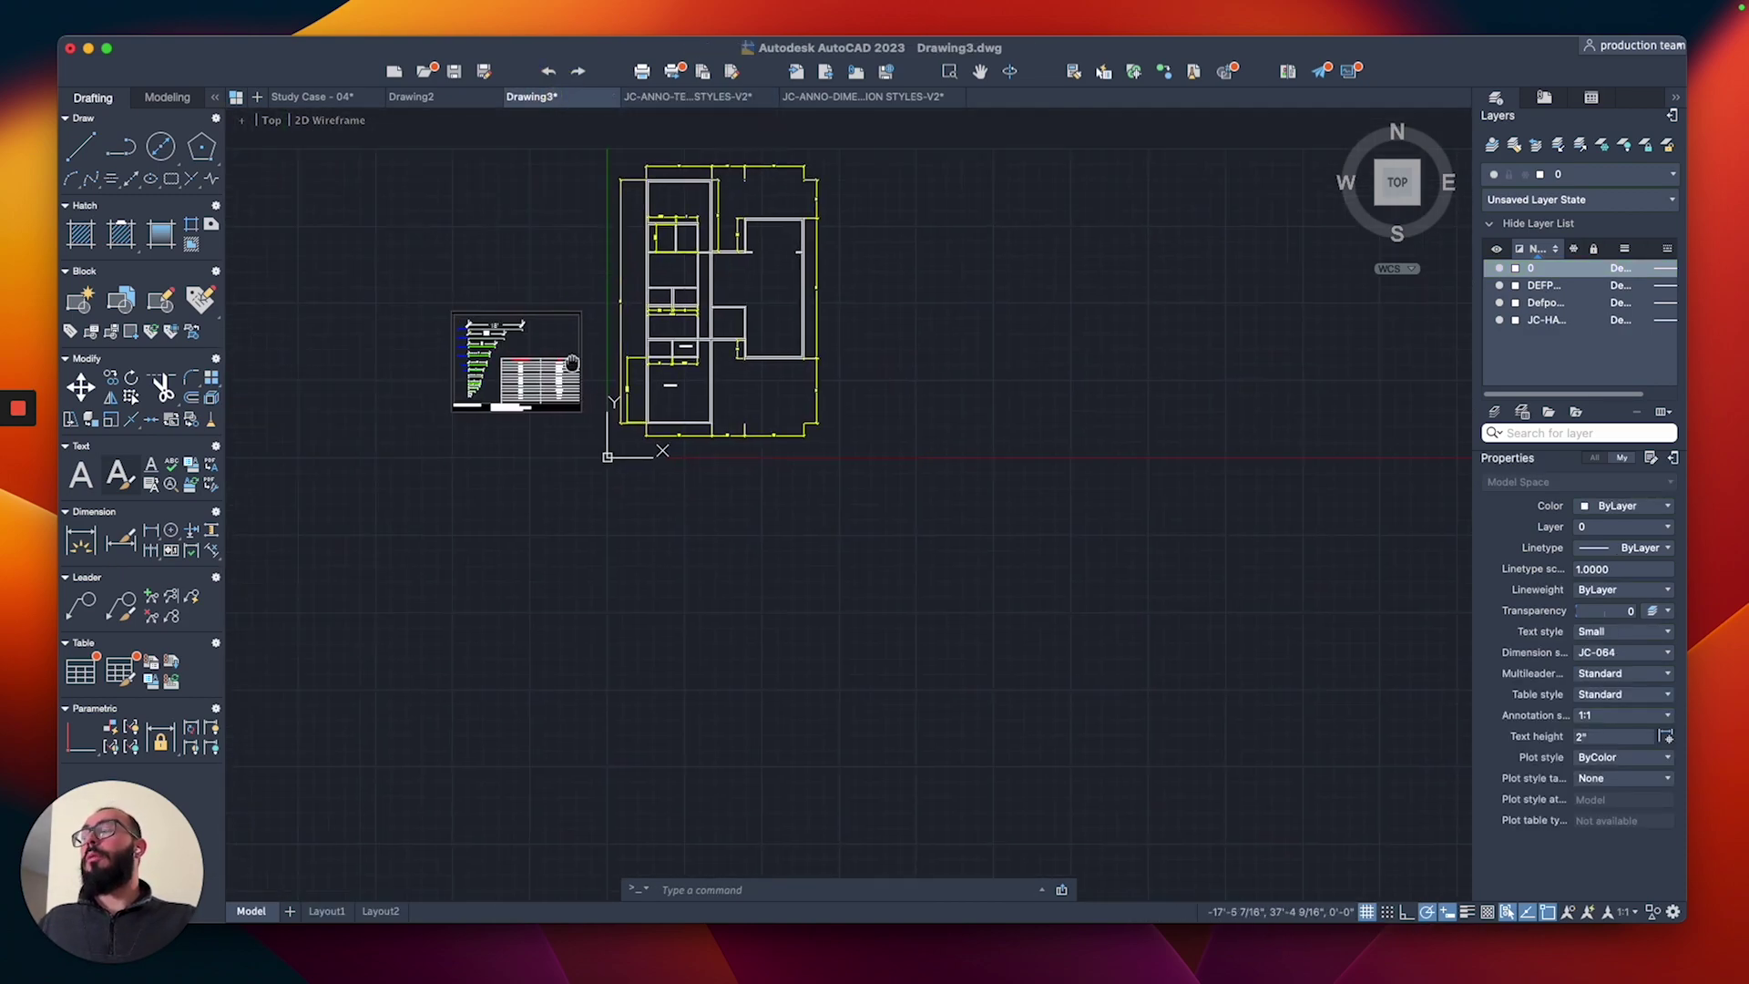
scroll(563, 418, up, 3)
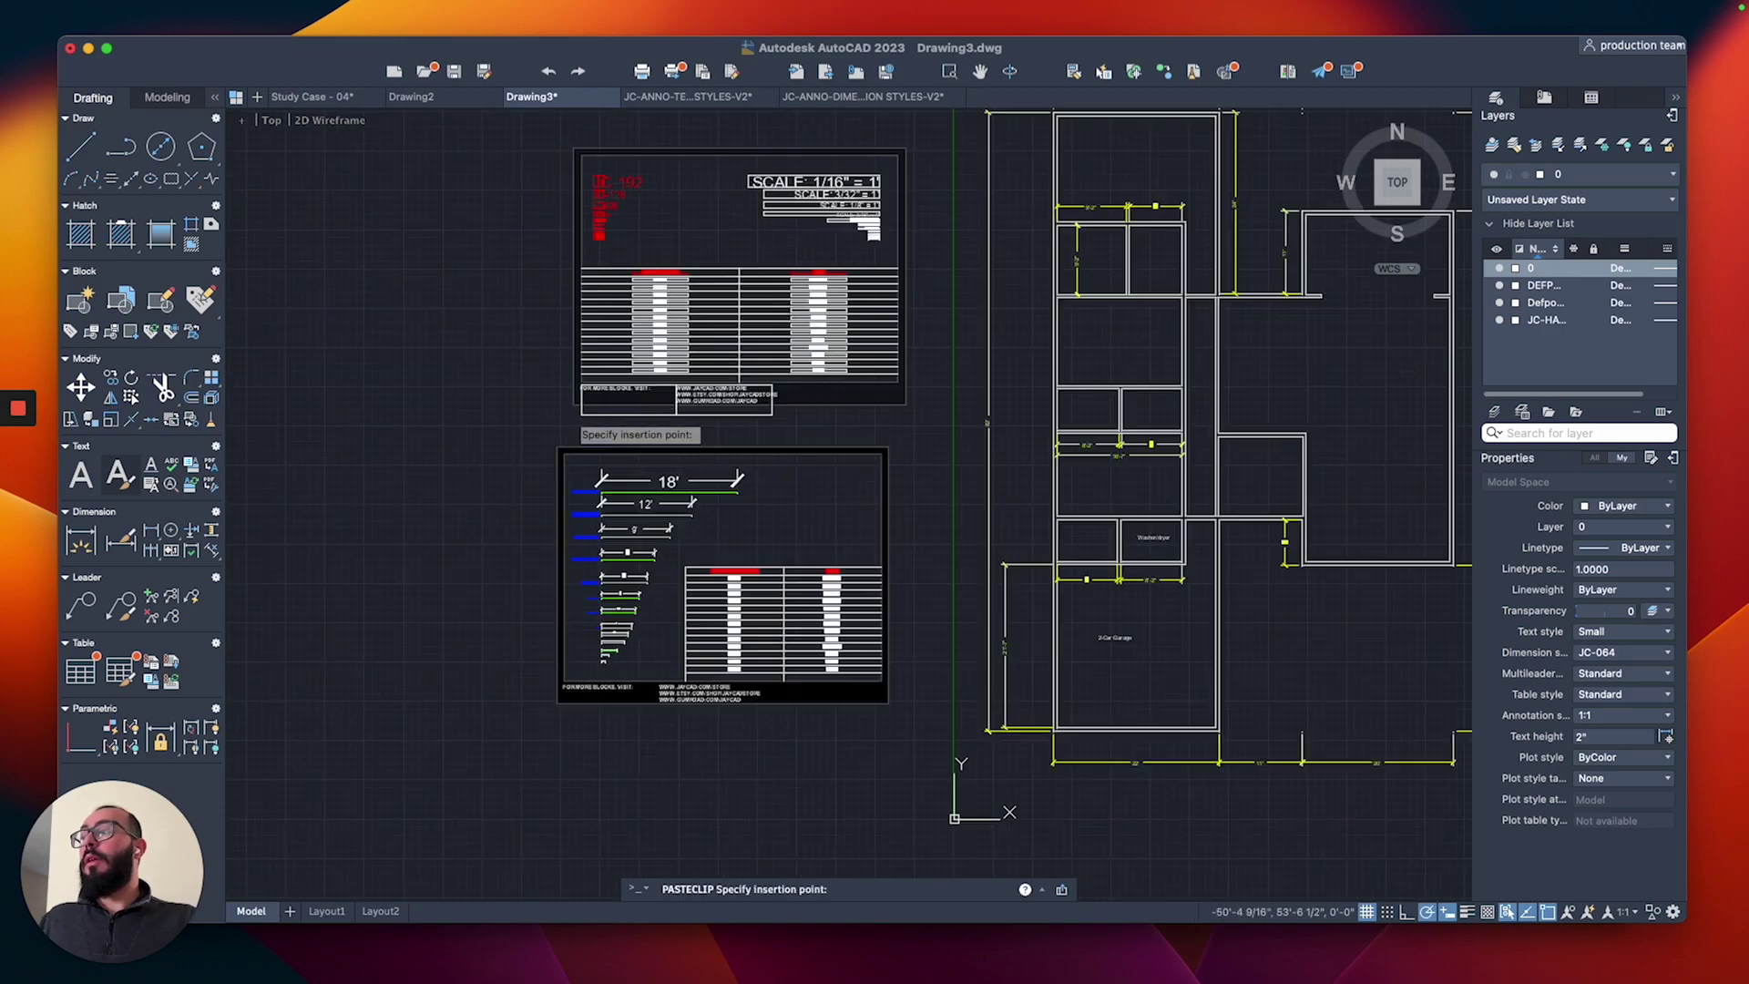
click(557, 421)
Step: Erase the old Washer/dryer and 2-Car Garage room labels
scroll(917, 578, up, 5)
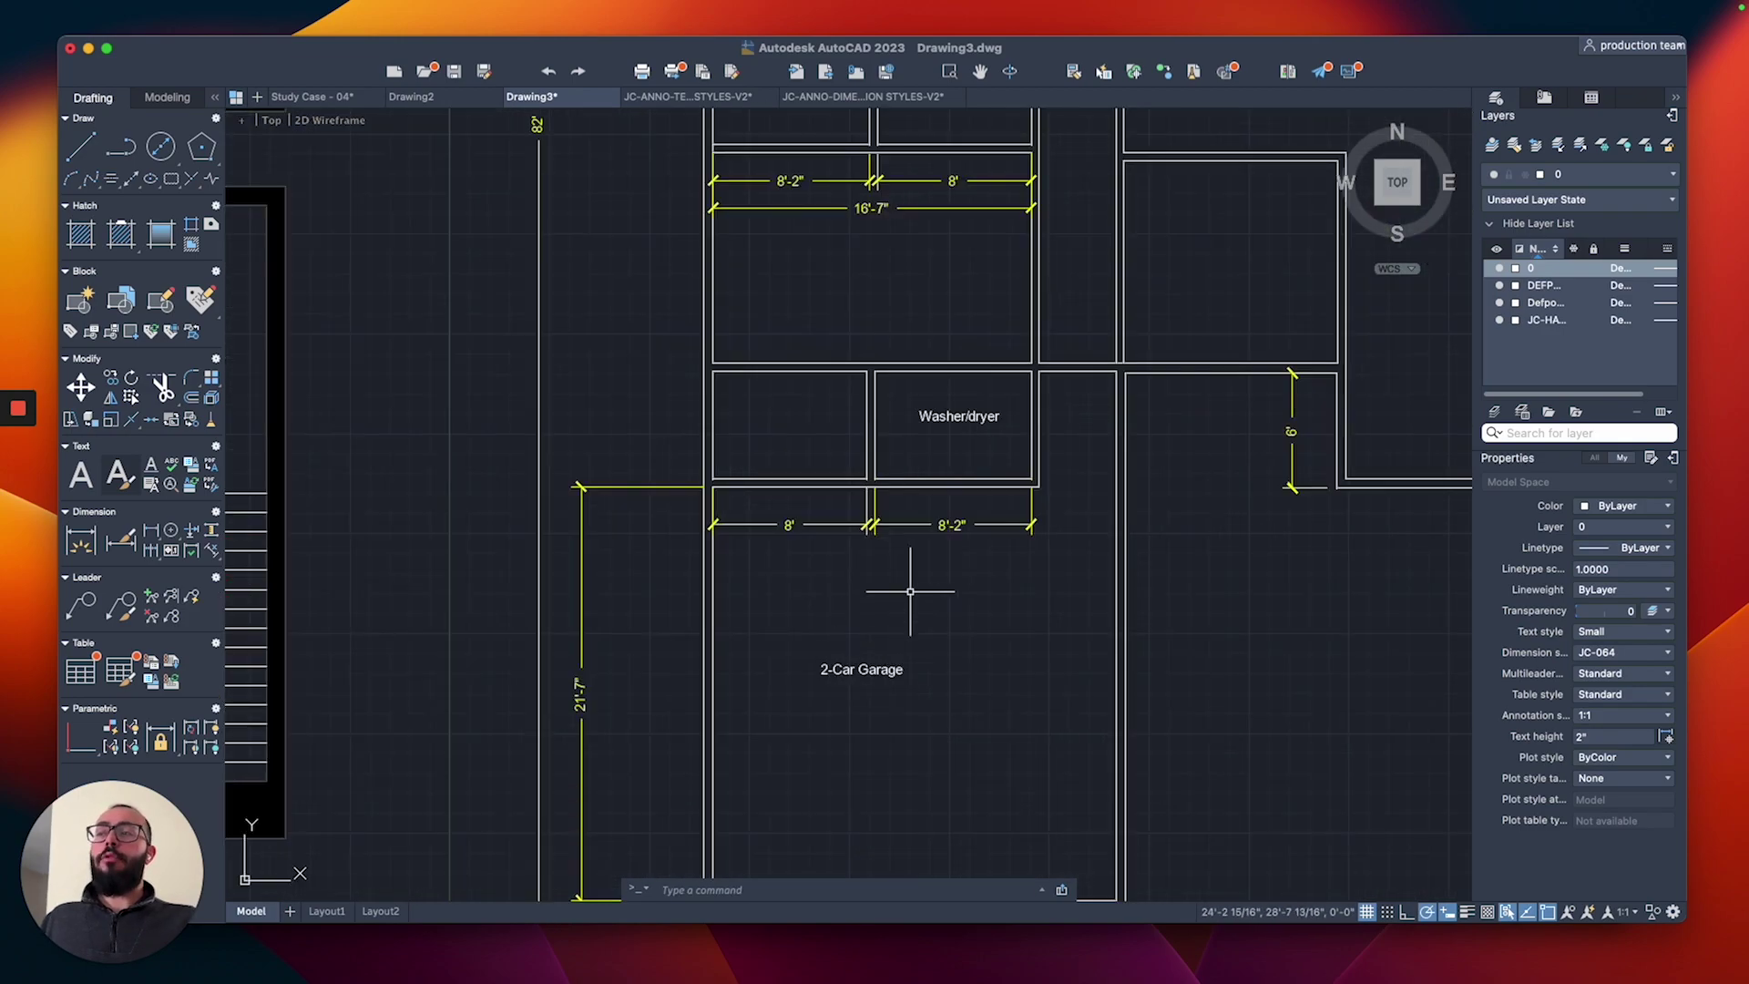
click(960, 416)
click(862, 706)
key(Delete)
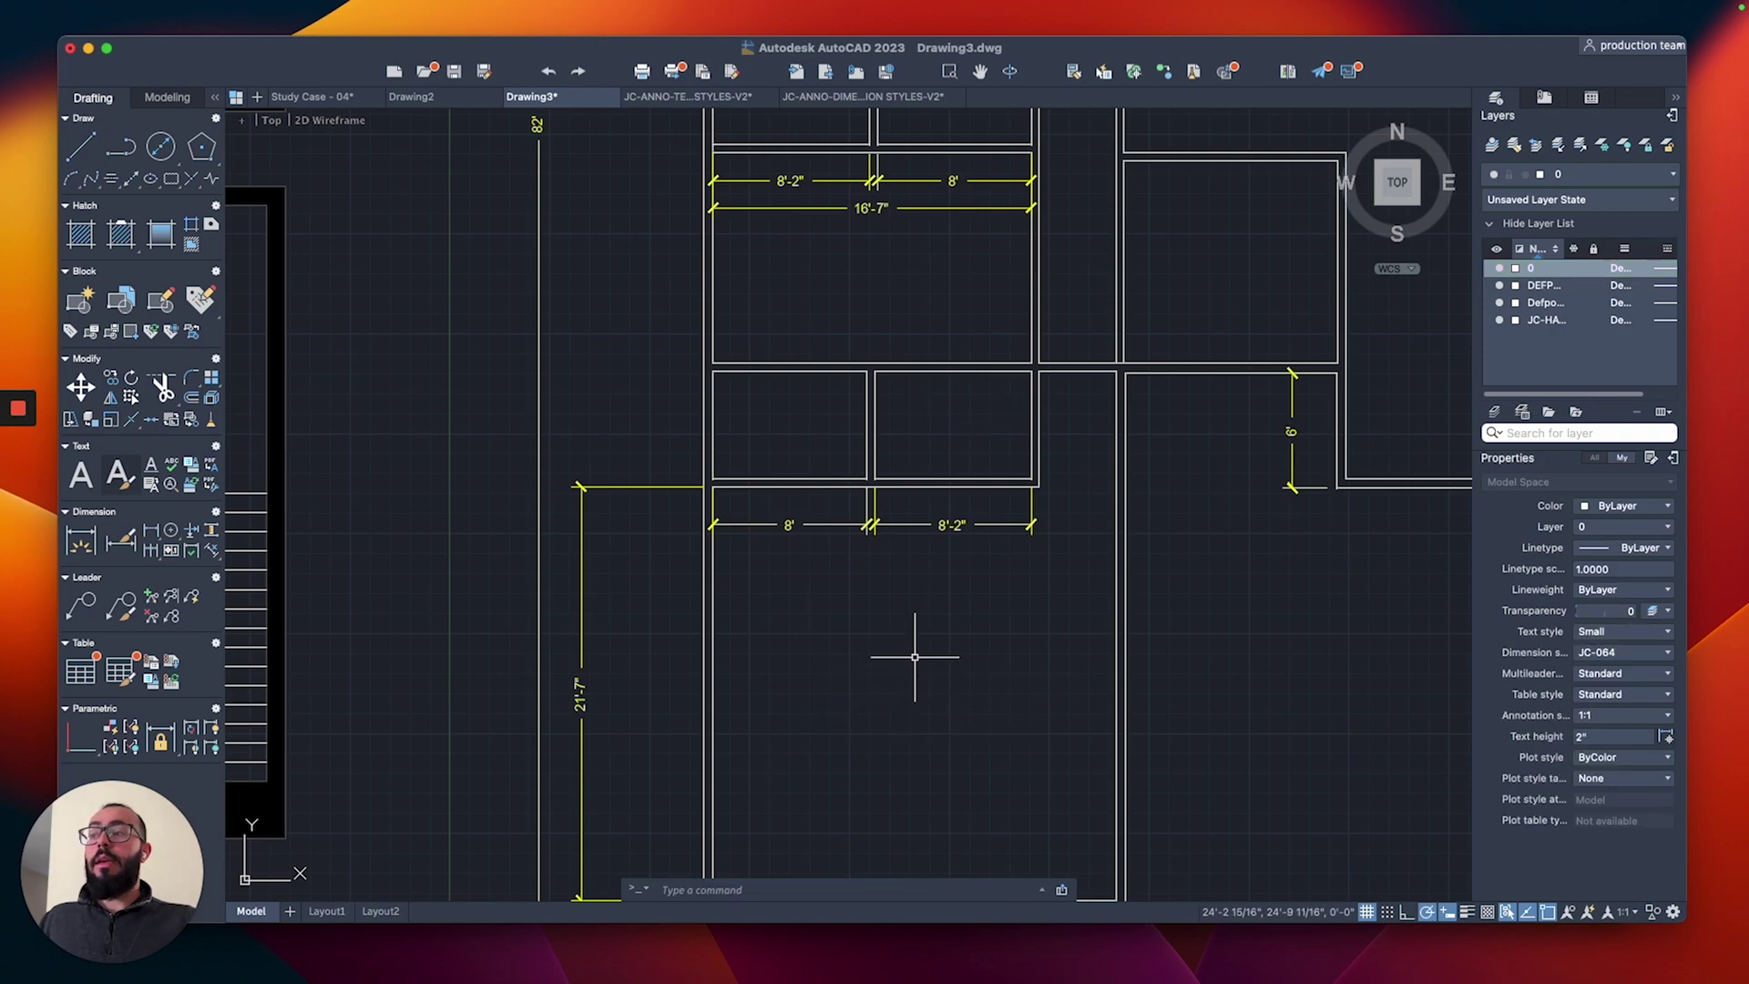
middle_drag(918, 636, 895, 578)
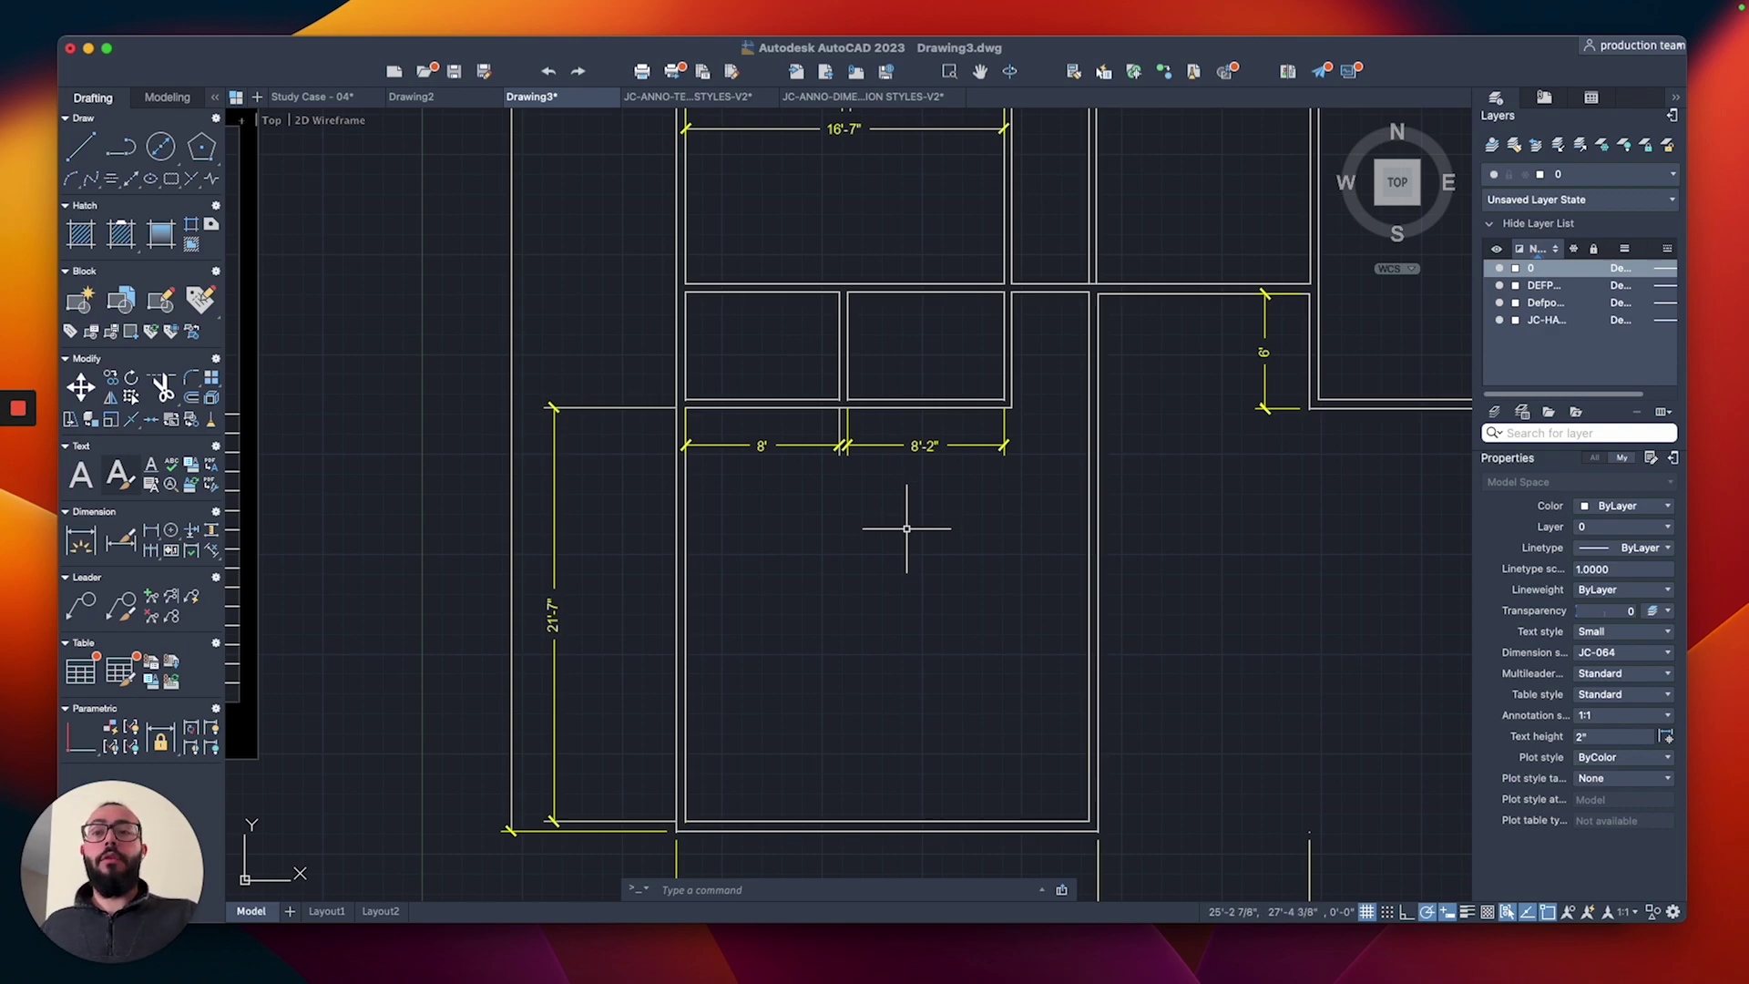
click(926, 448)
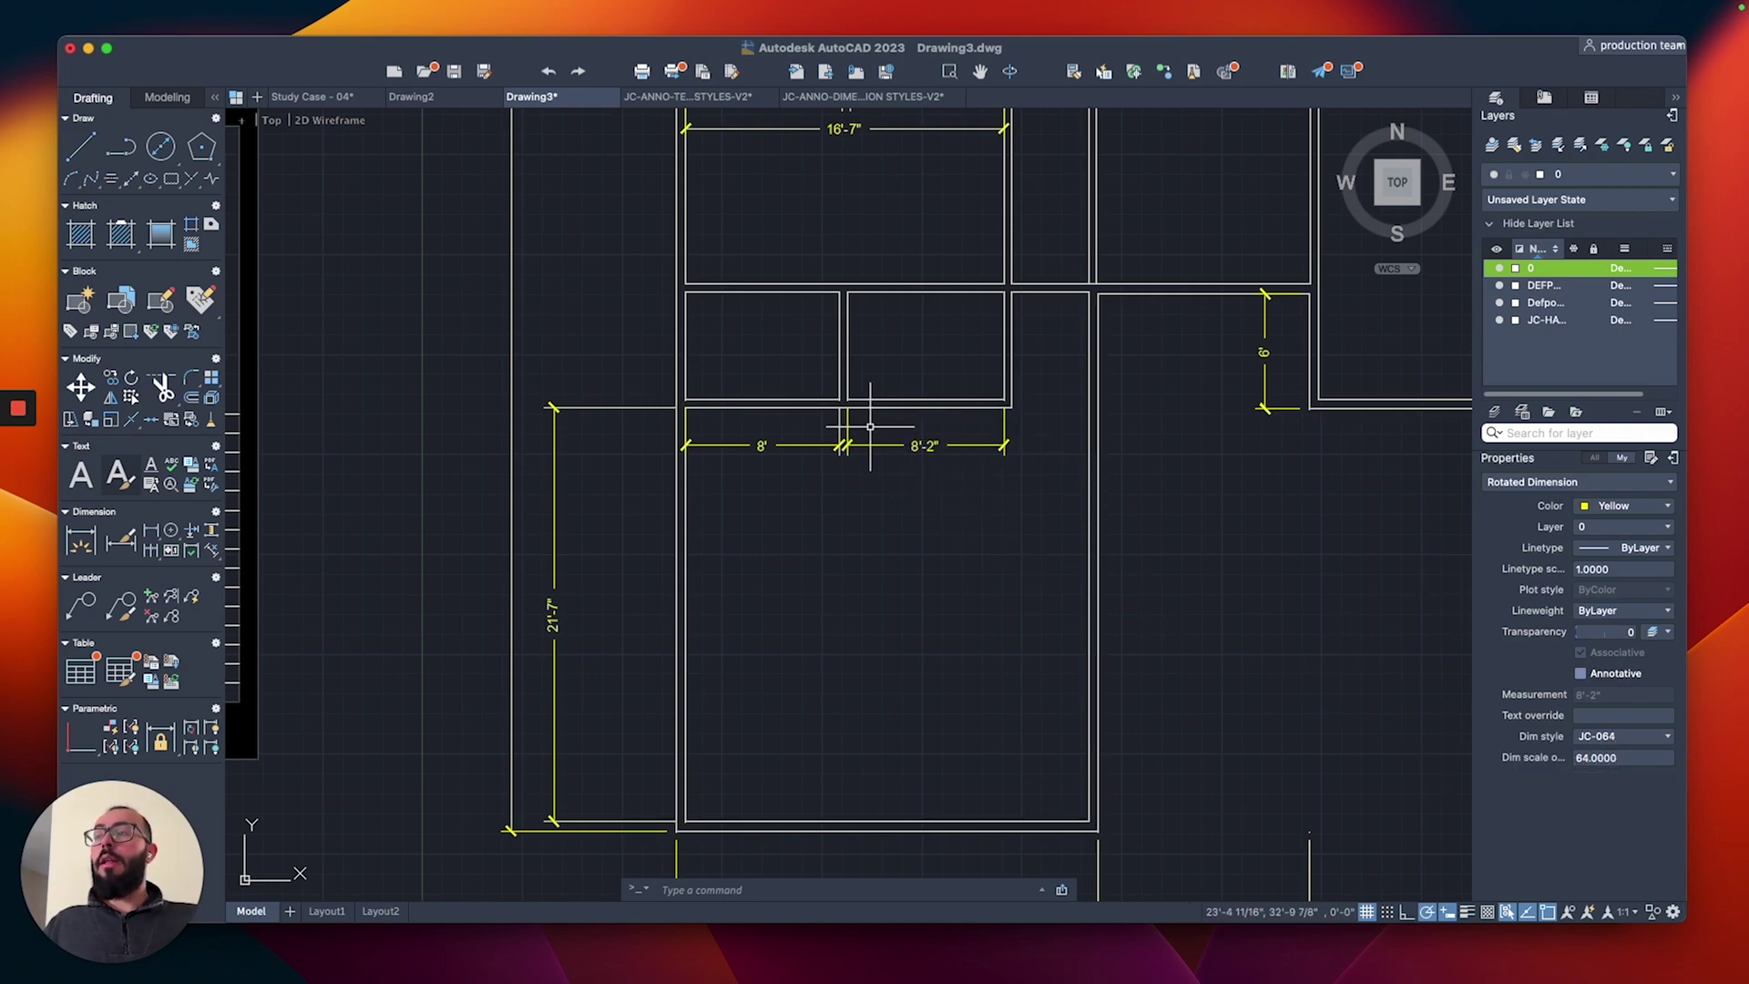
key(Escape)
scroll(880, 478, down, 5)
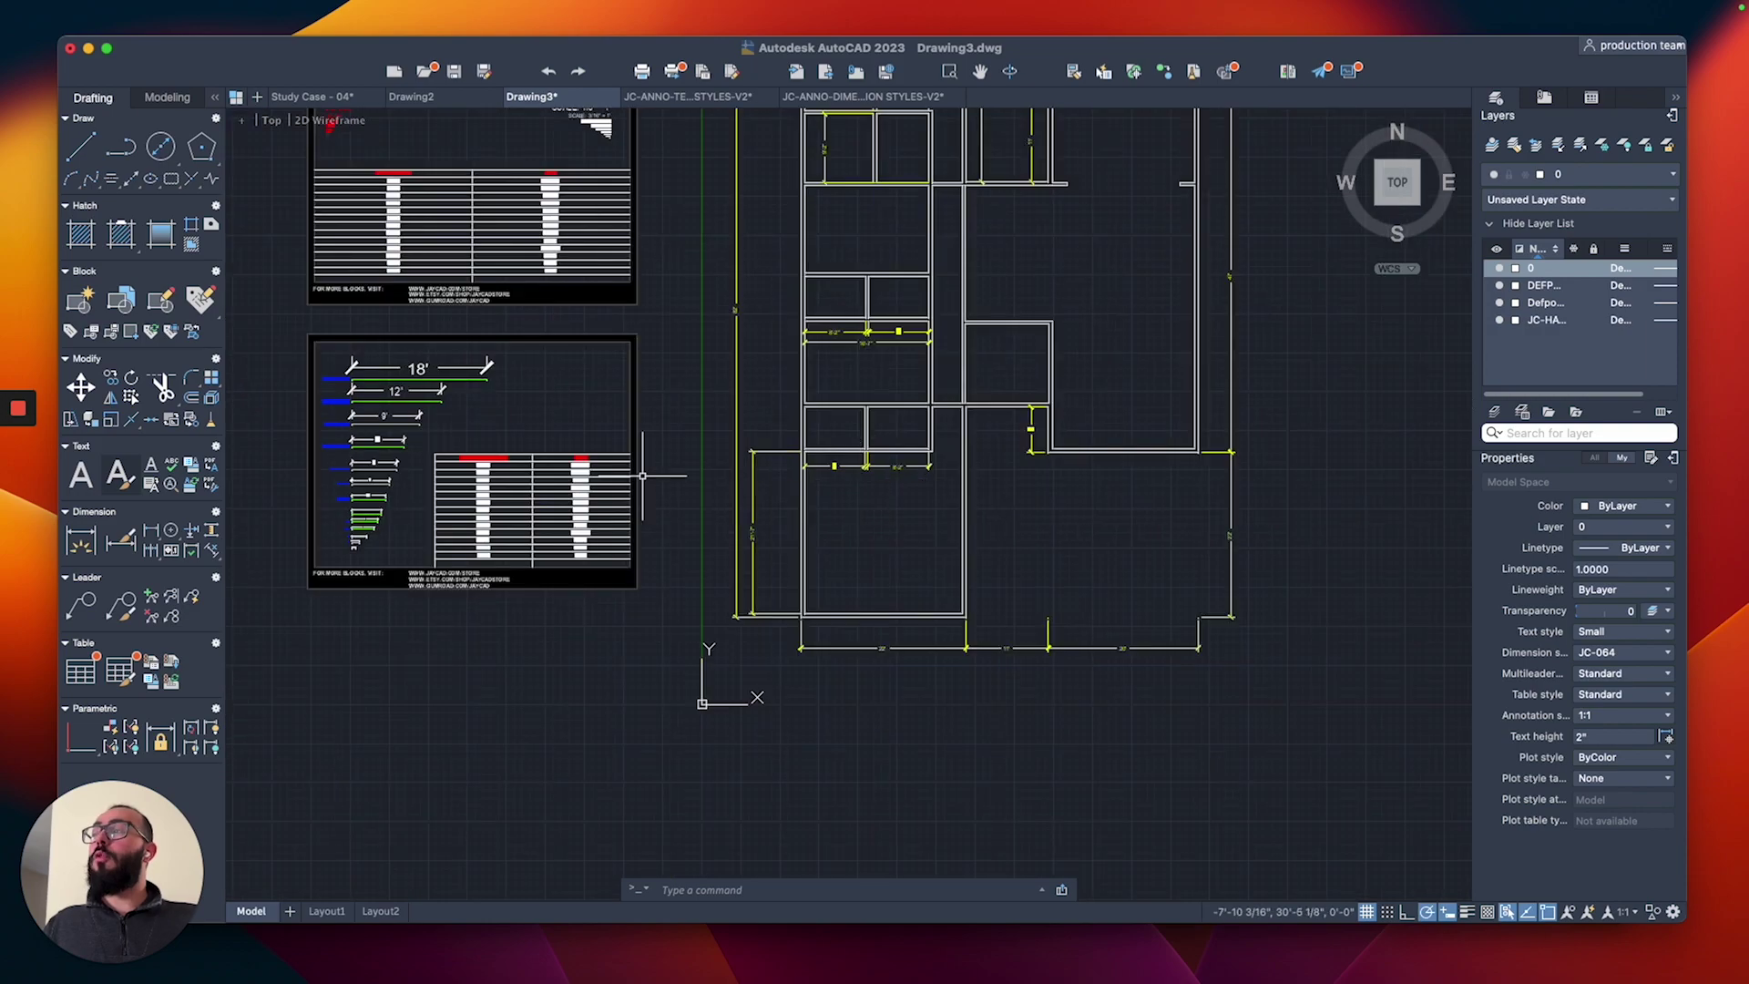
scroll(594, 365, up, 3)
scroll(594, 365, up, 3)
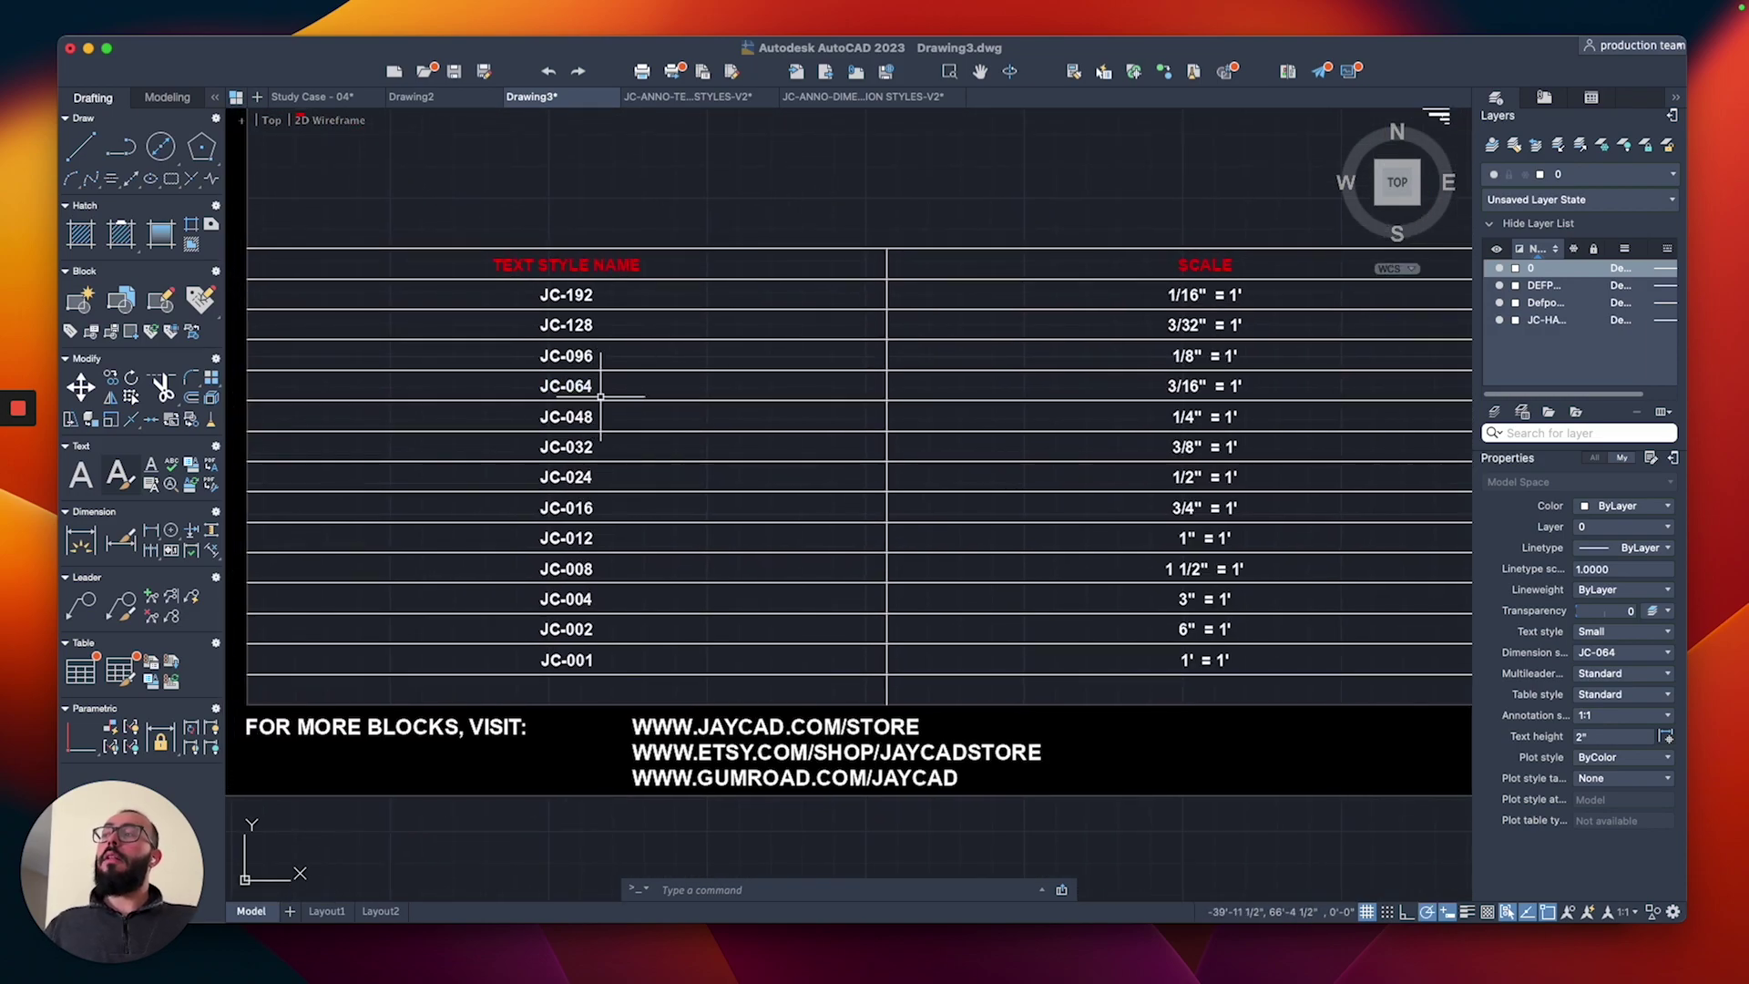
scroll(593, 389, up, 4)
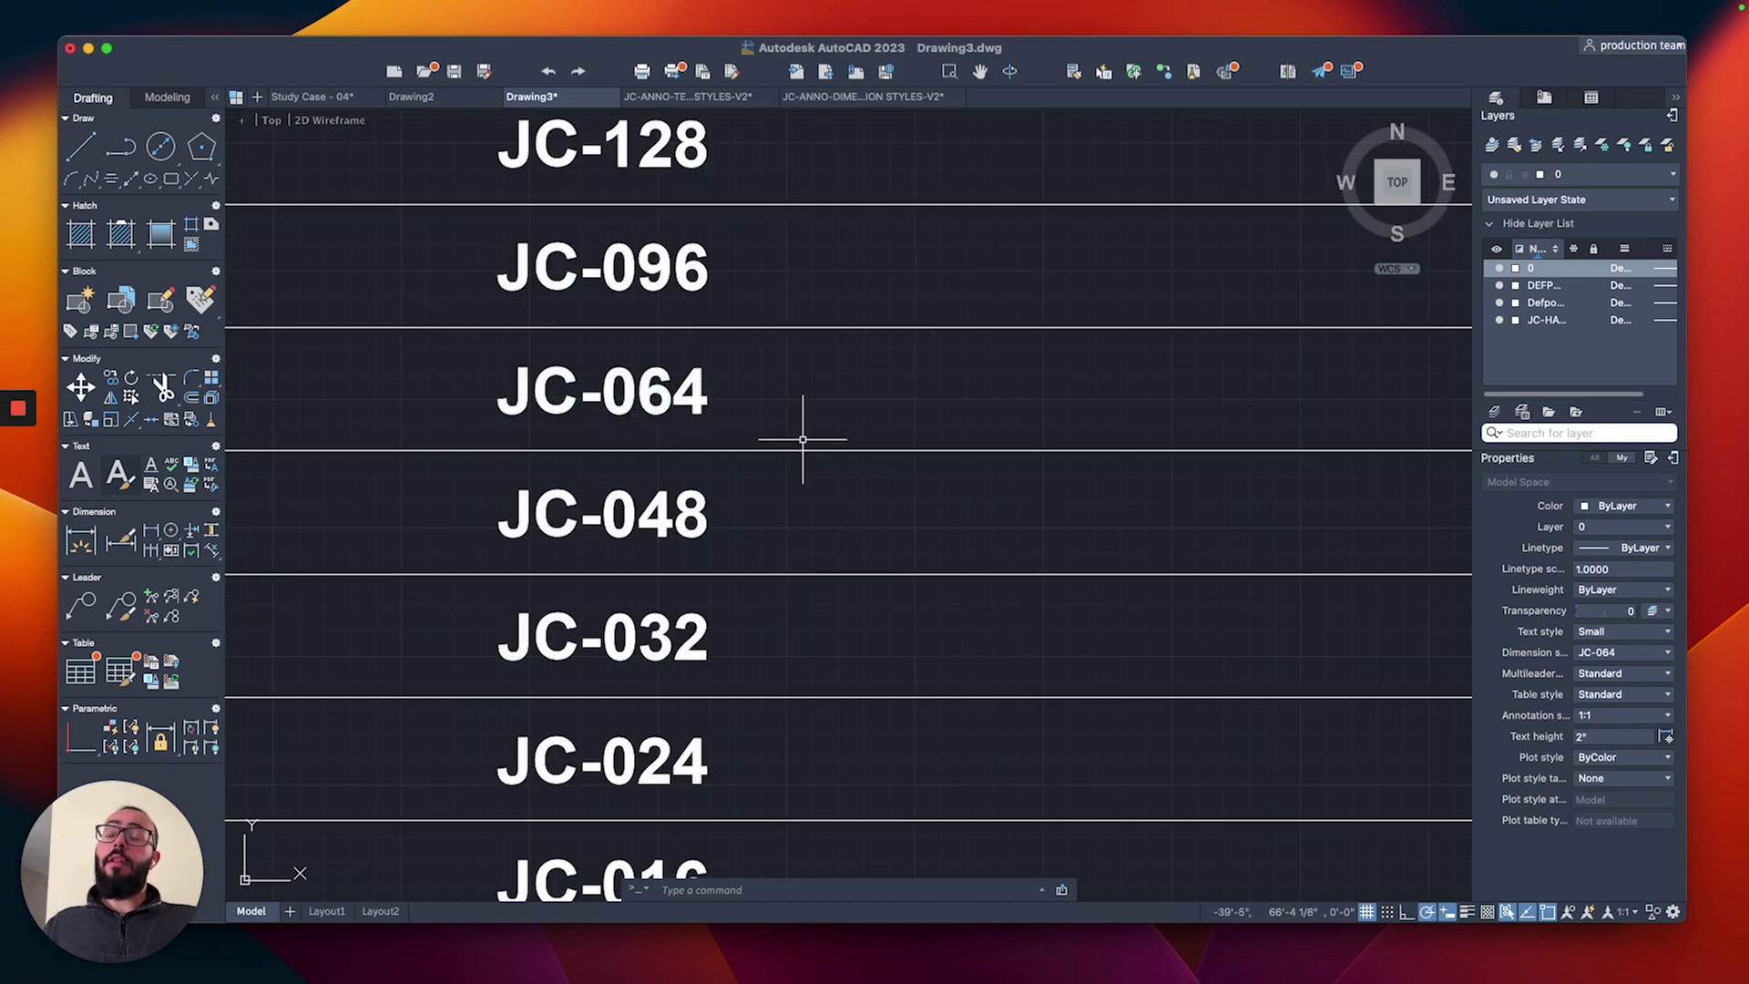
scroll(792, 428, down, 4)
scroll(977, 437, right, 10)
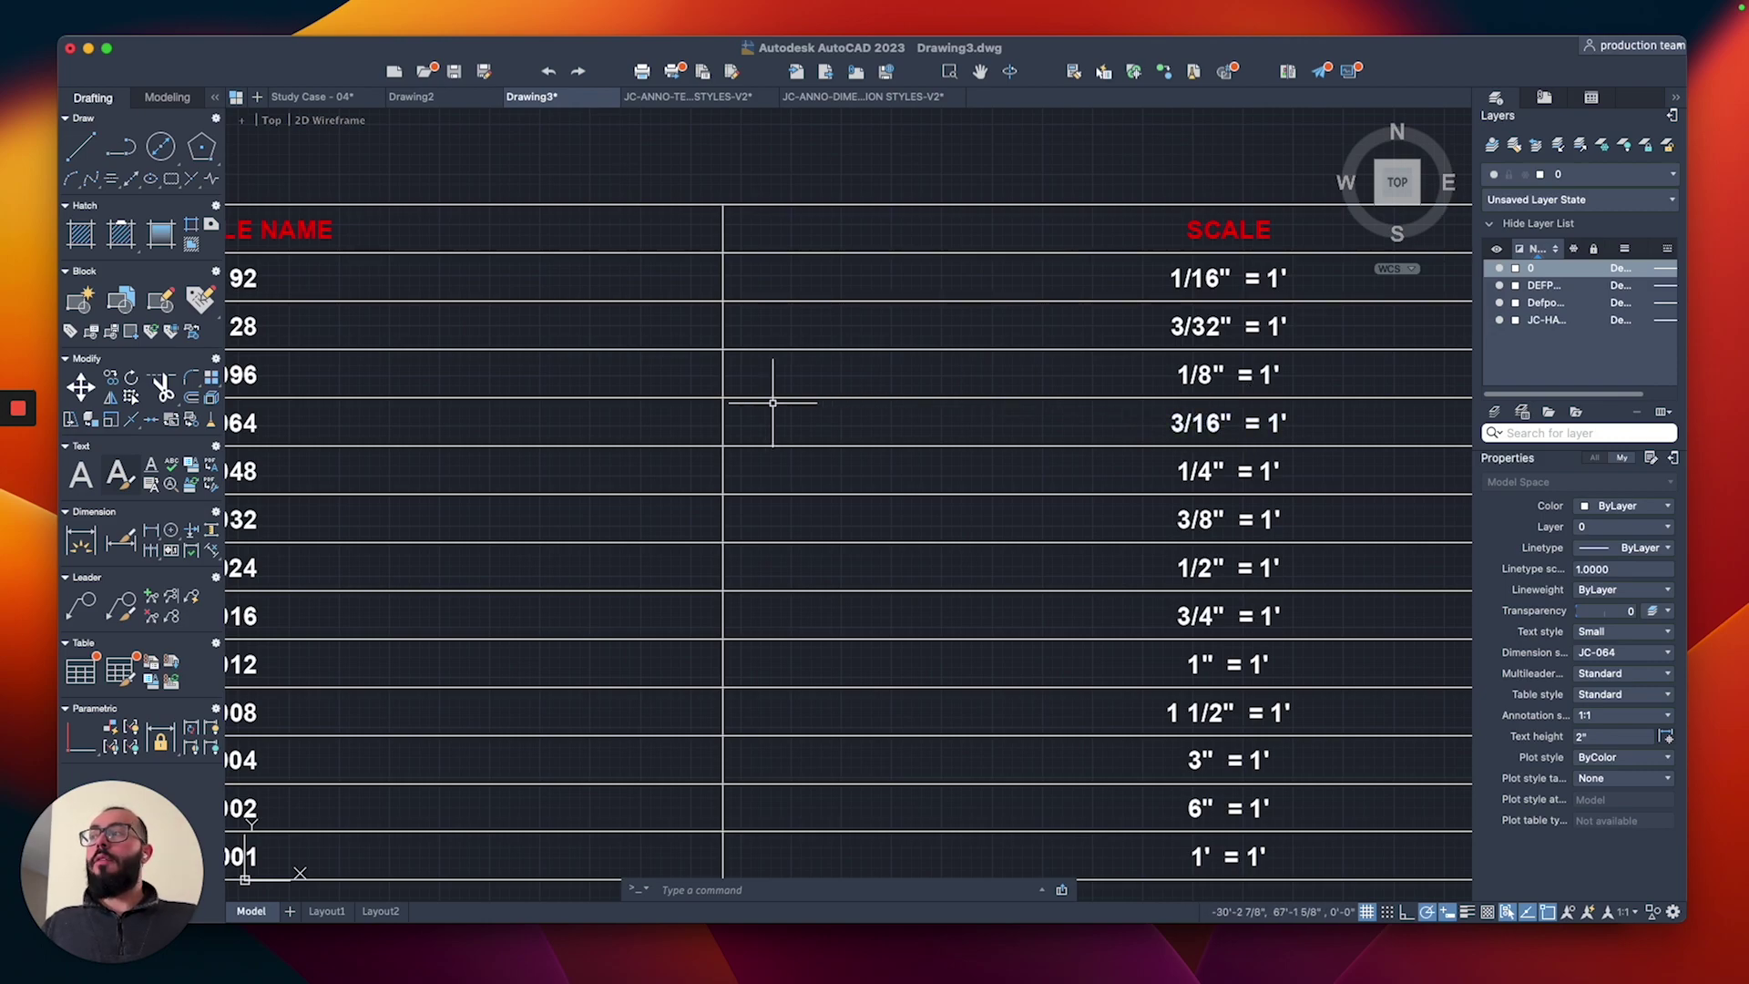
scroll(715, 395, left, 5)
scroll(680, 422, down, 5)
scroll(957, 461, right, 10)
scroll(1005, 616, up, 5)
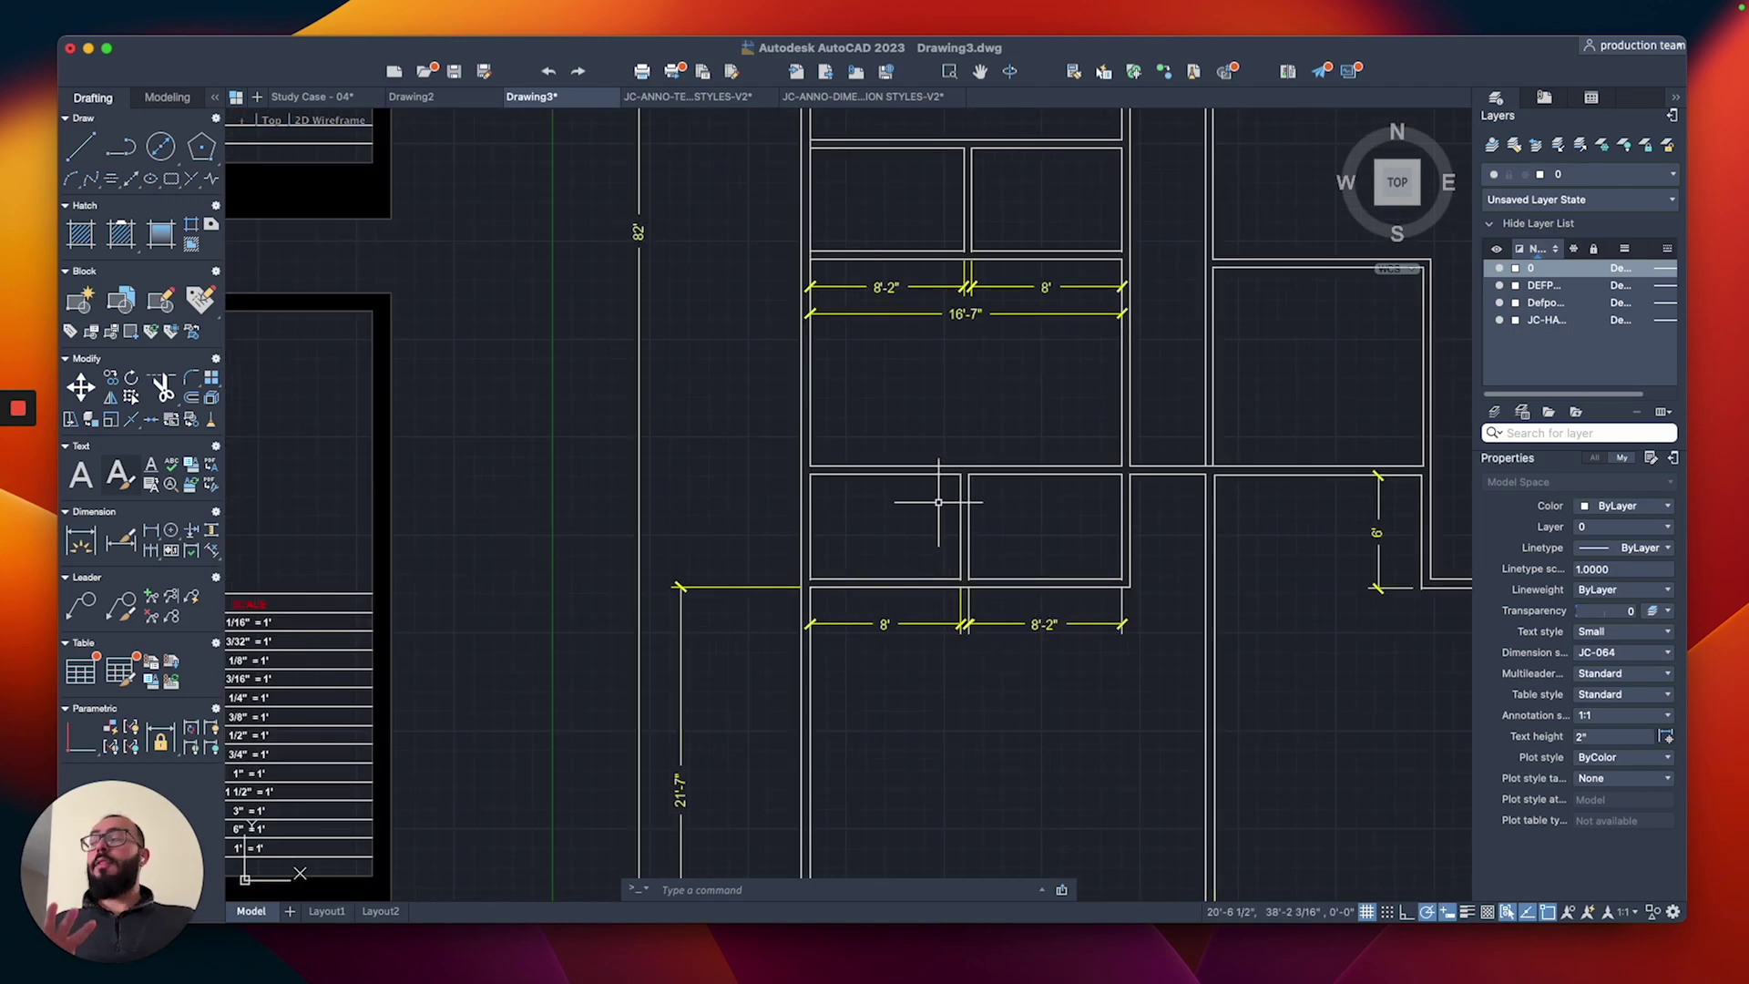
Step: Set JC-064 (6" height) as current in the Text Style dialog
click(117, 475)
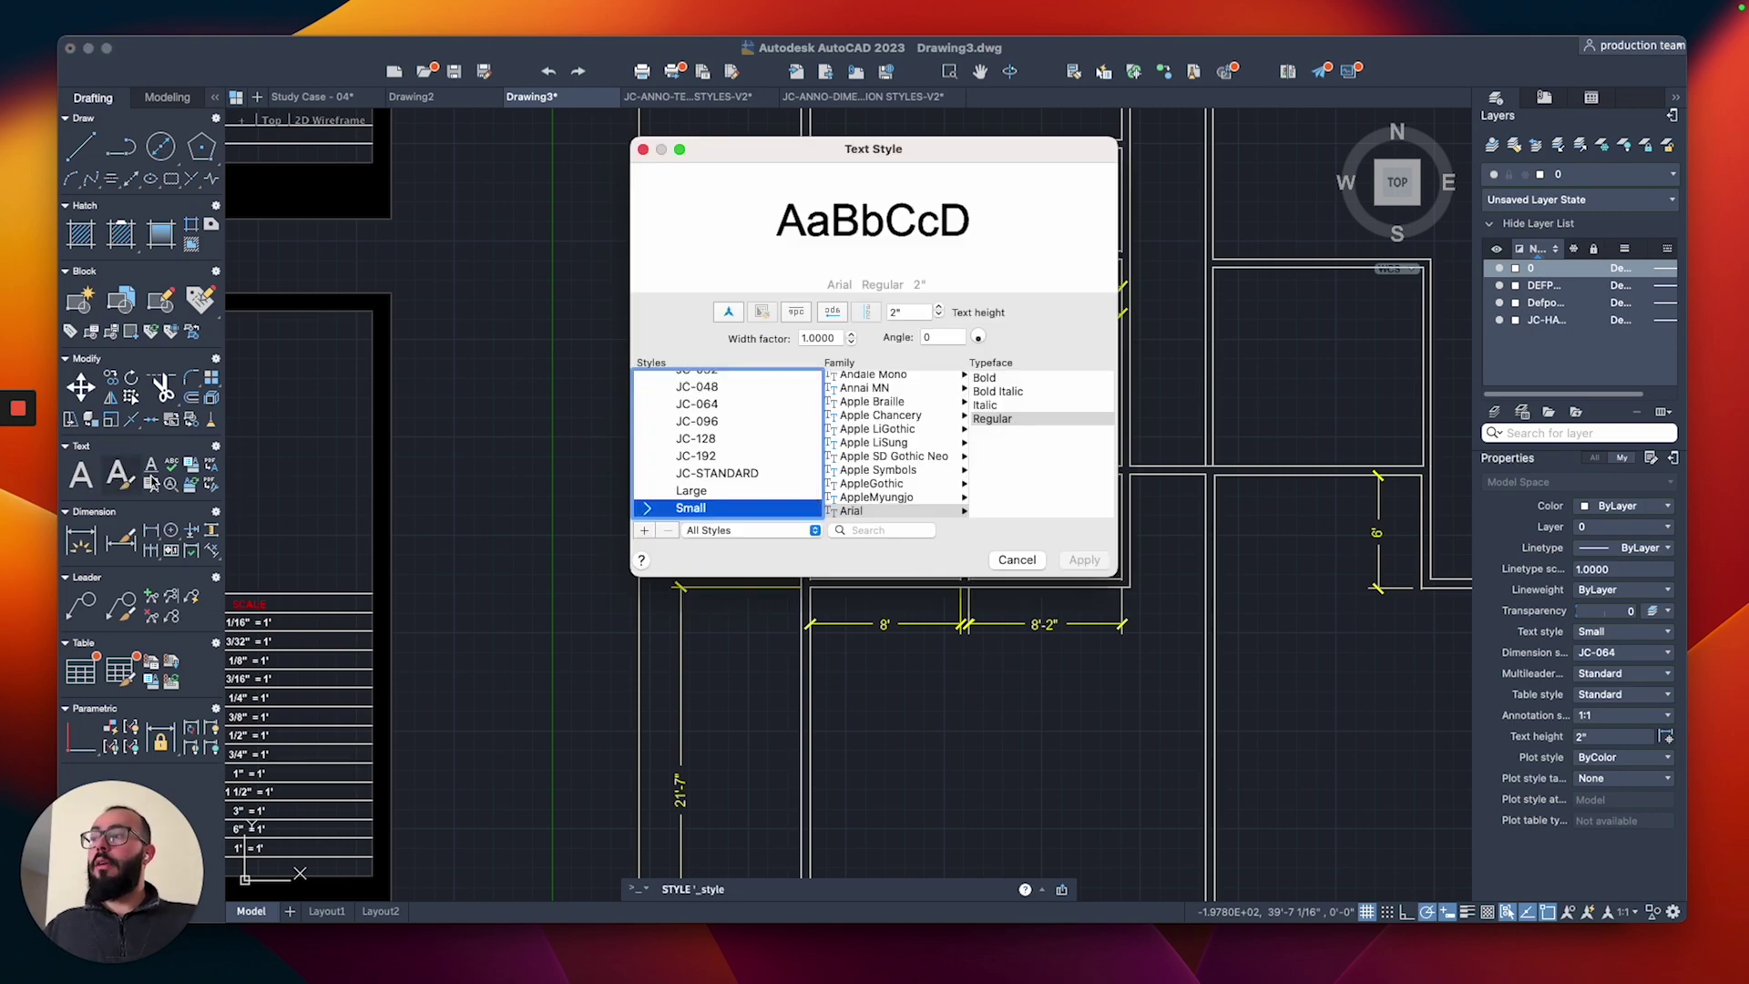
click(699, 406)
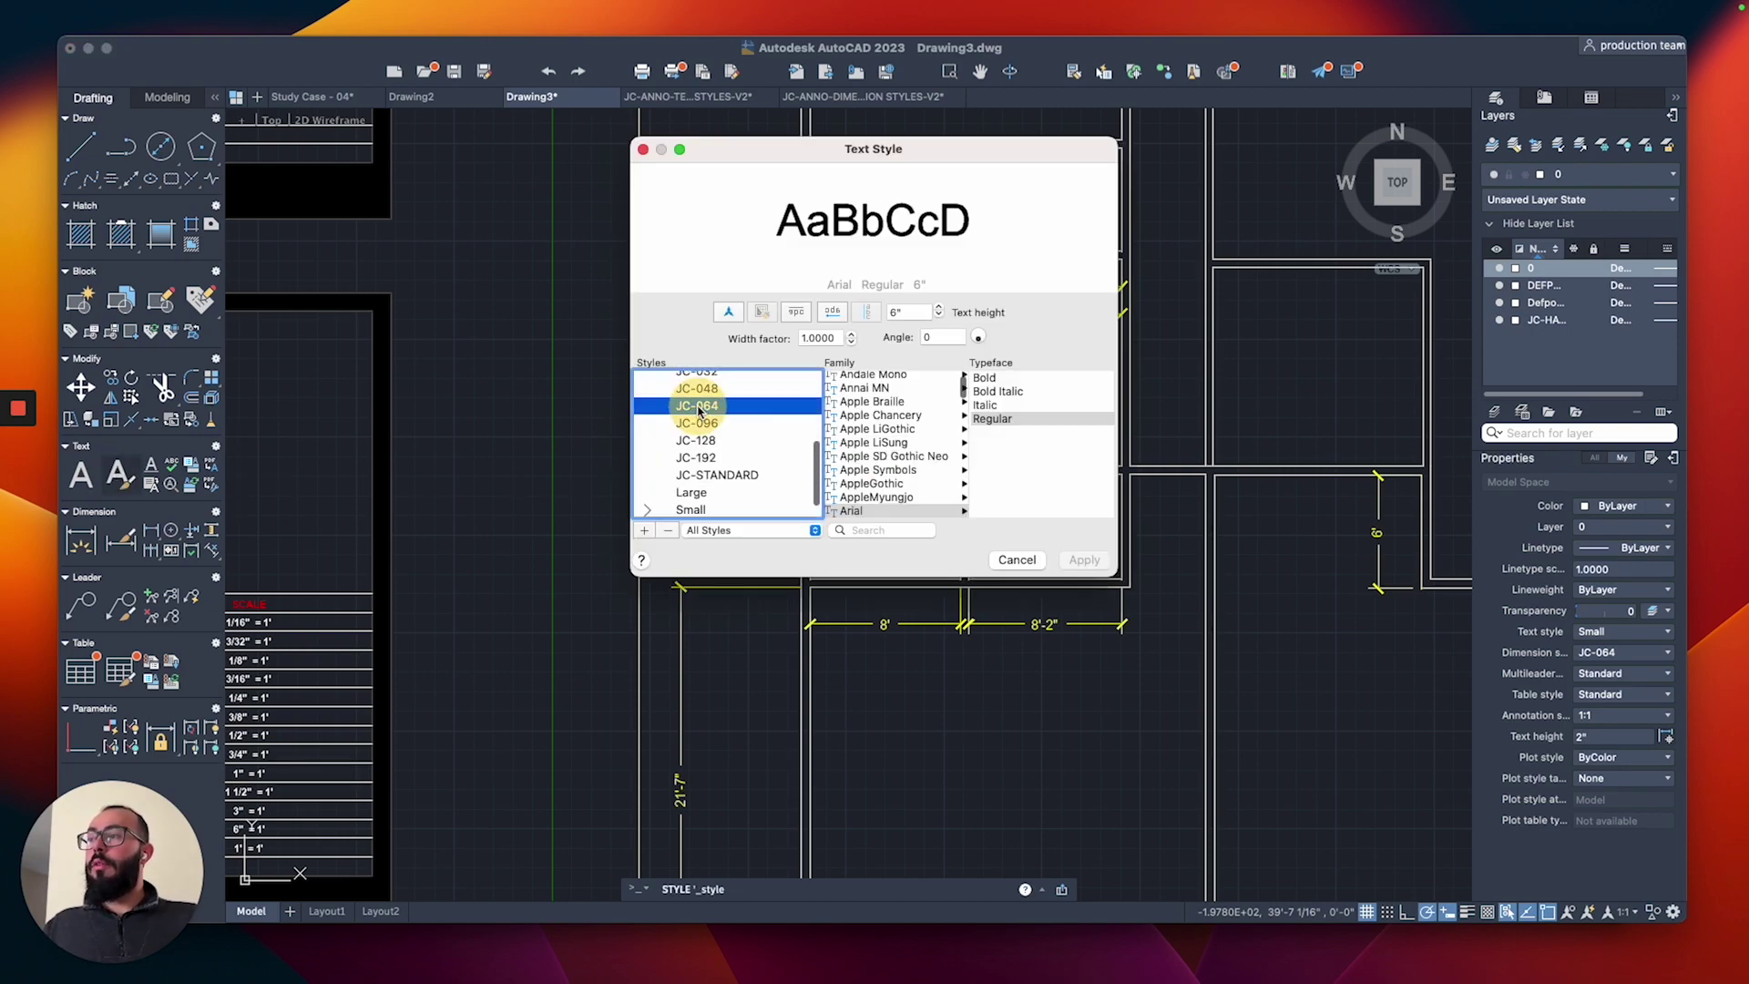
right_click(695, 410)
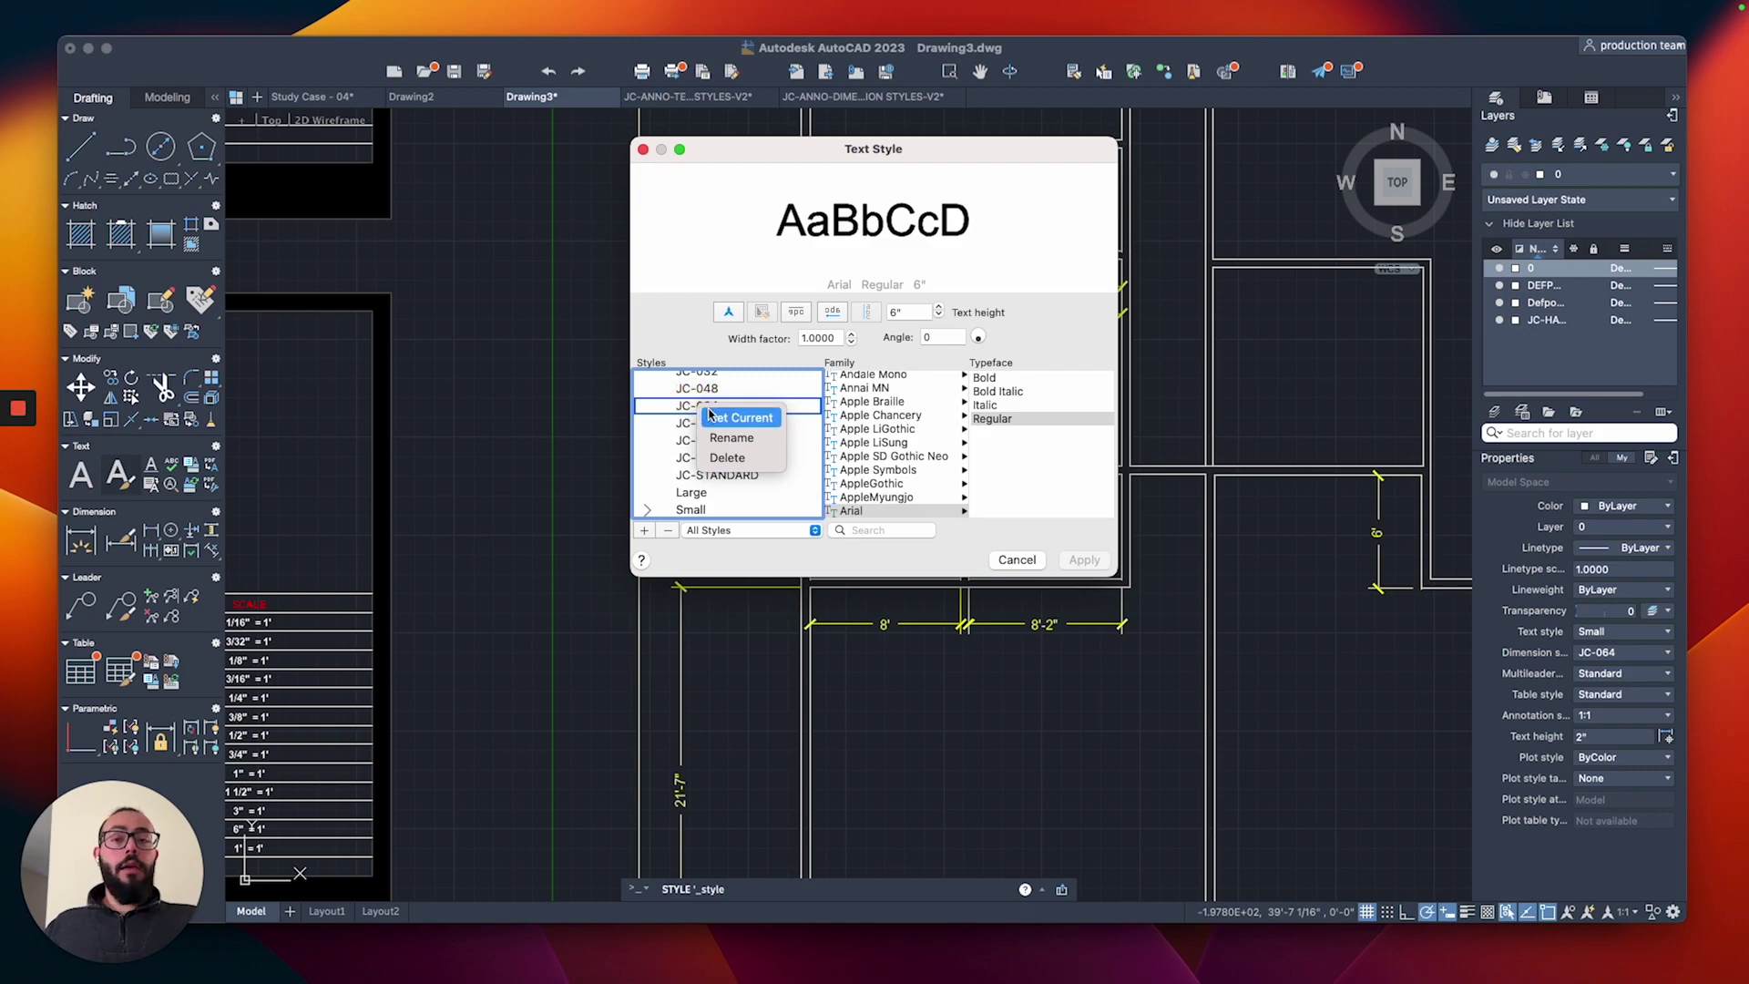
click(740, 417)
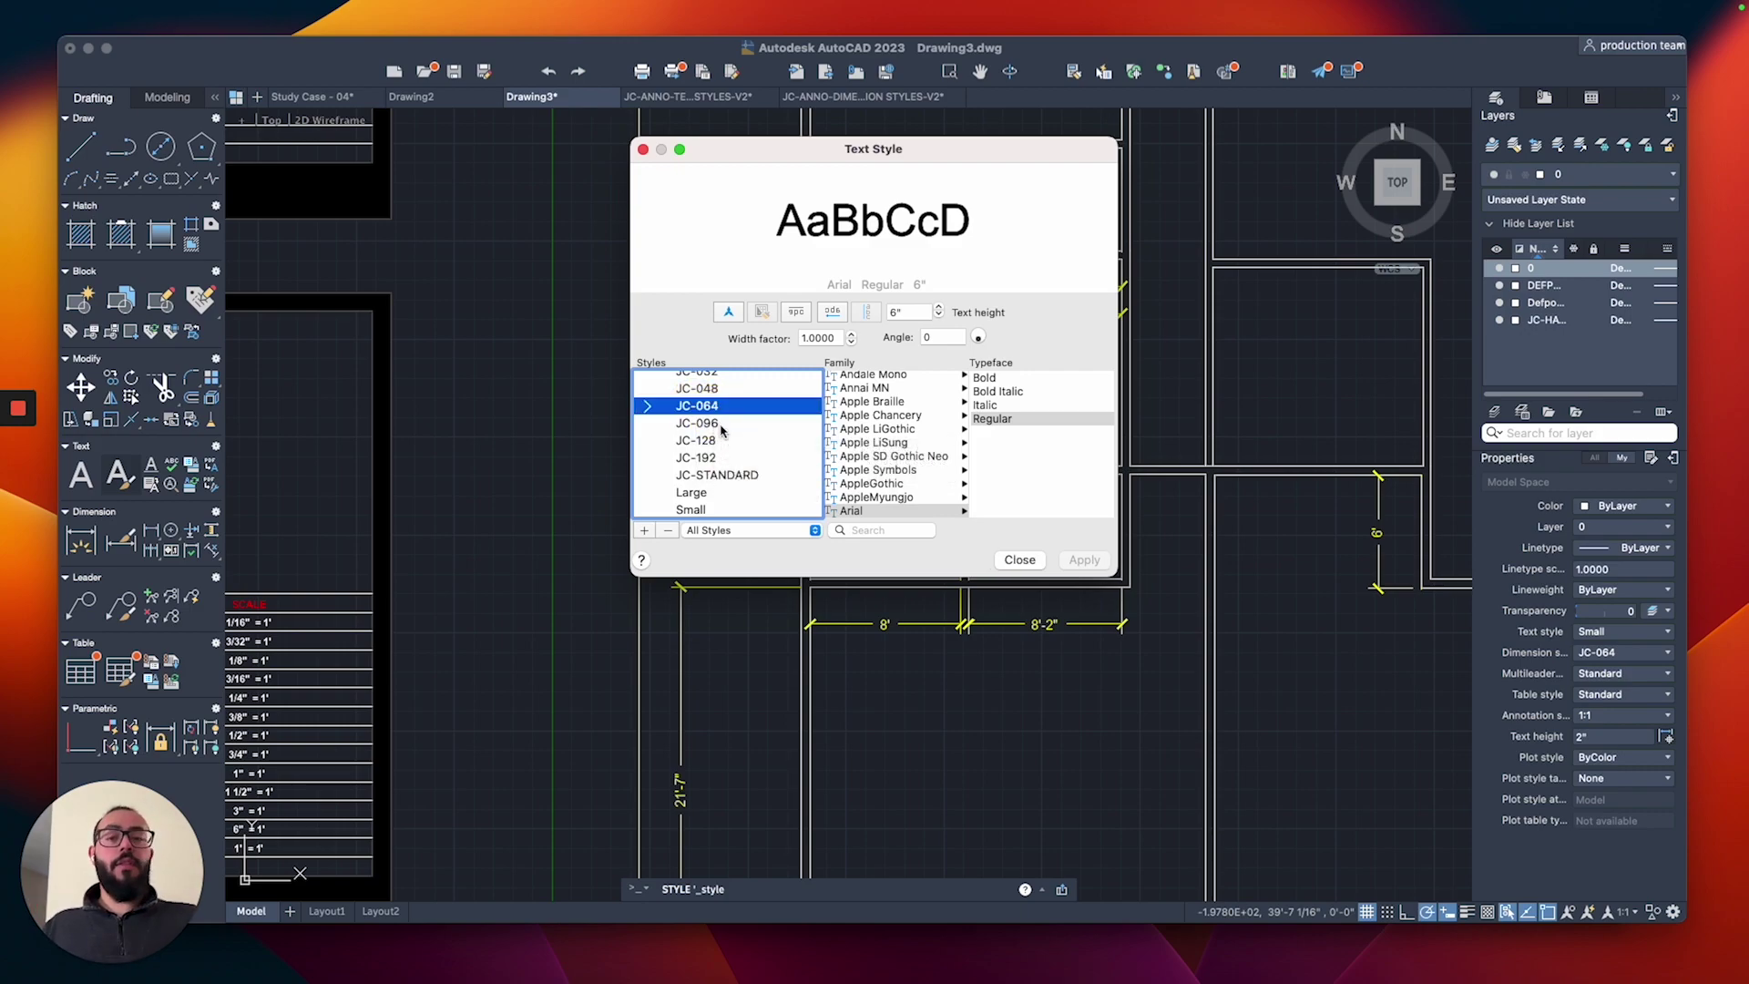
click(1020, 559)
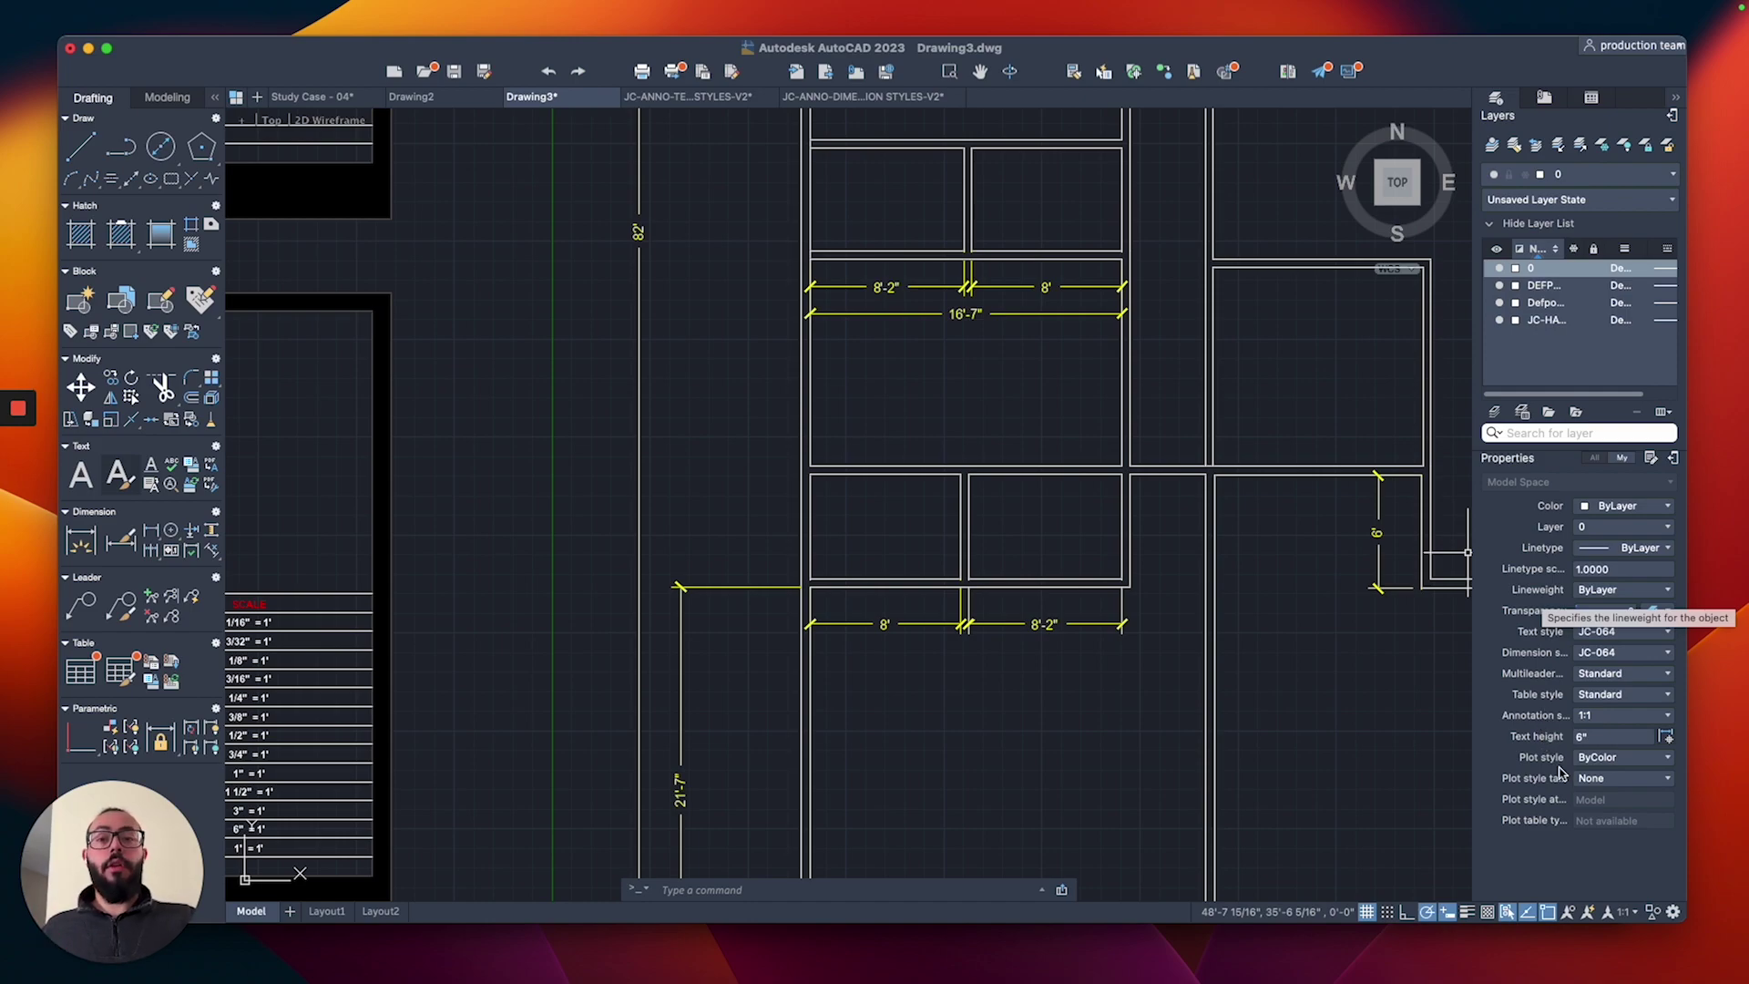
click(1613, 633)
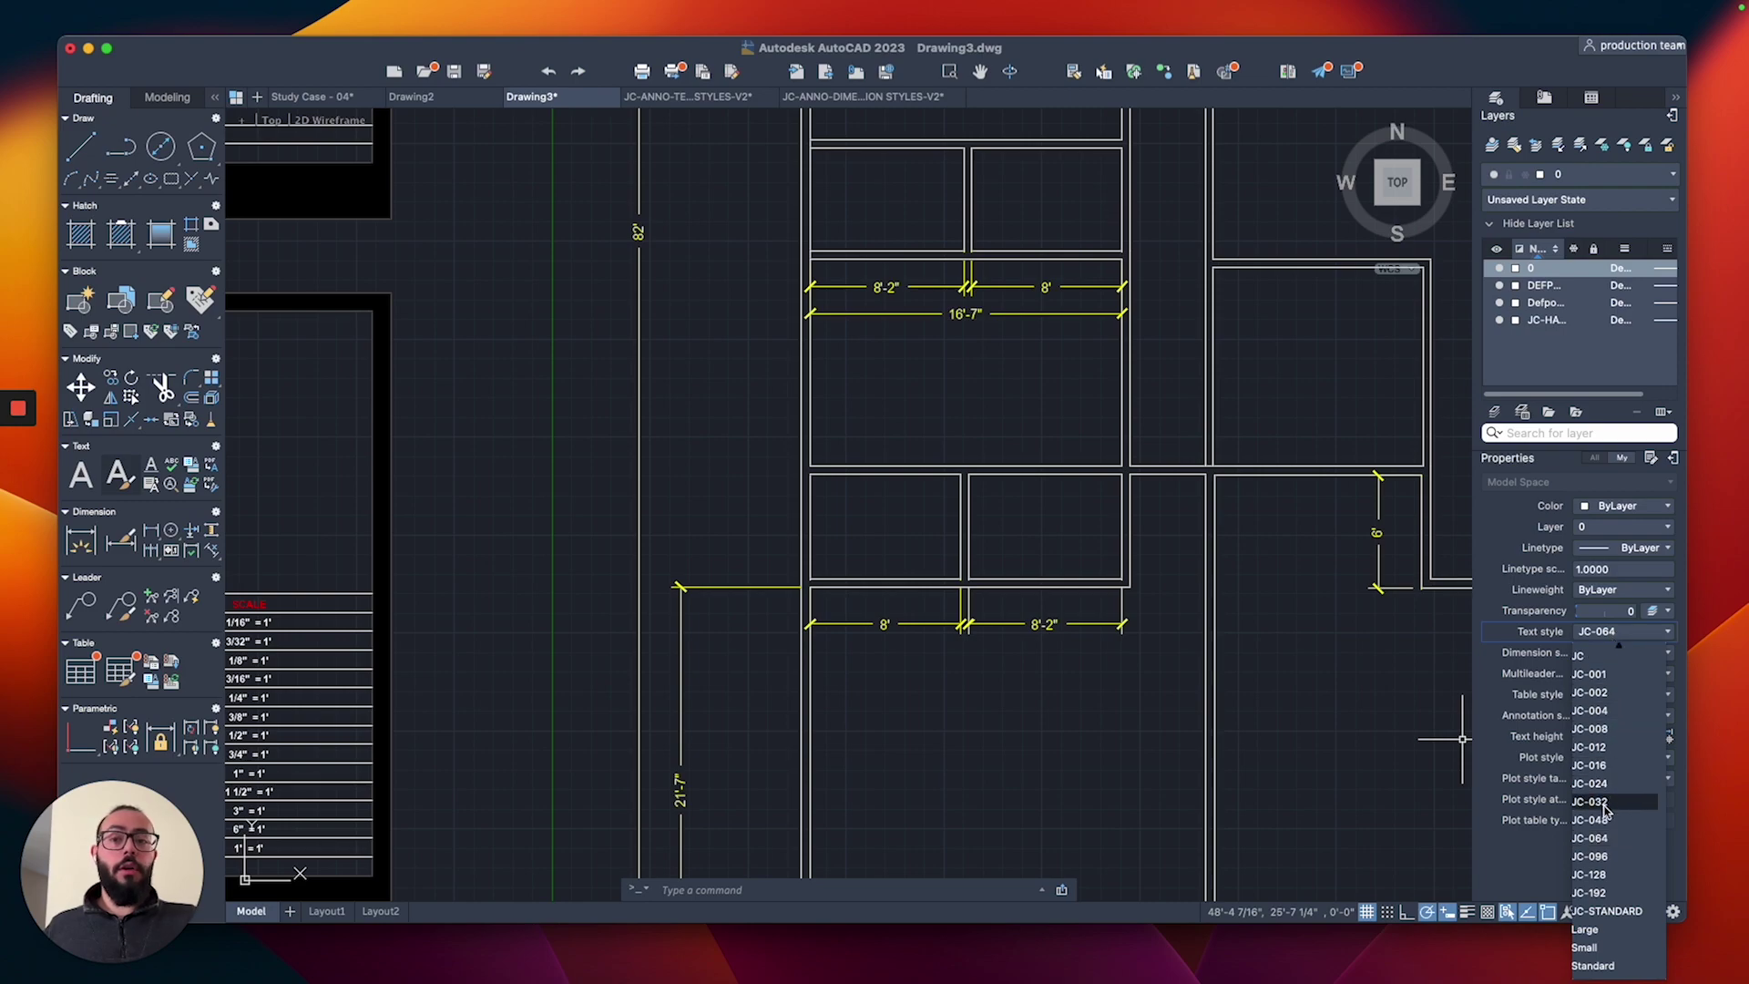
click(1590, 802)
click(1637, 652)
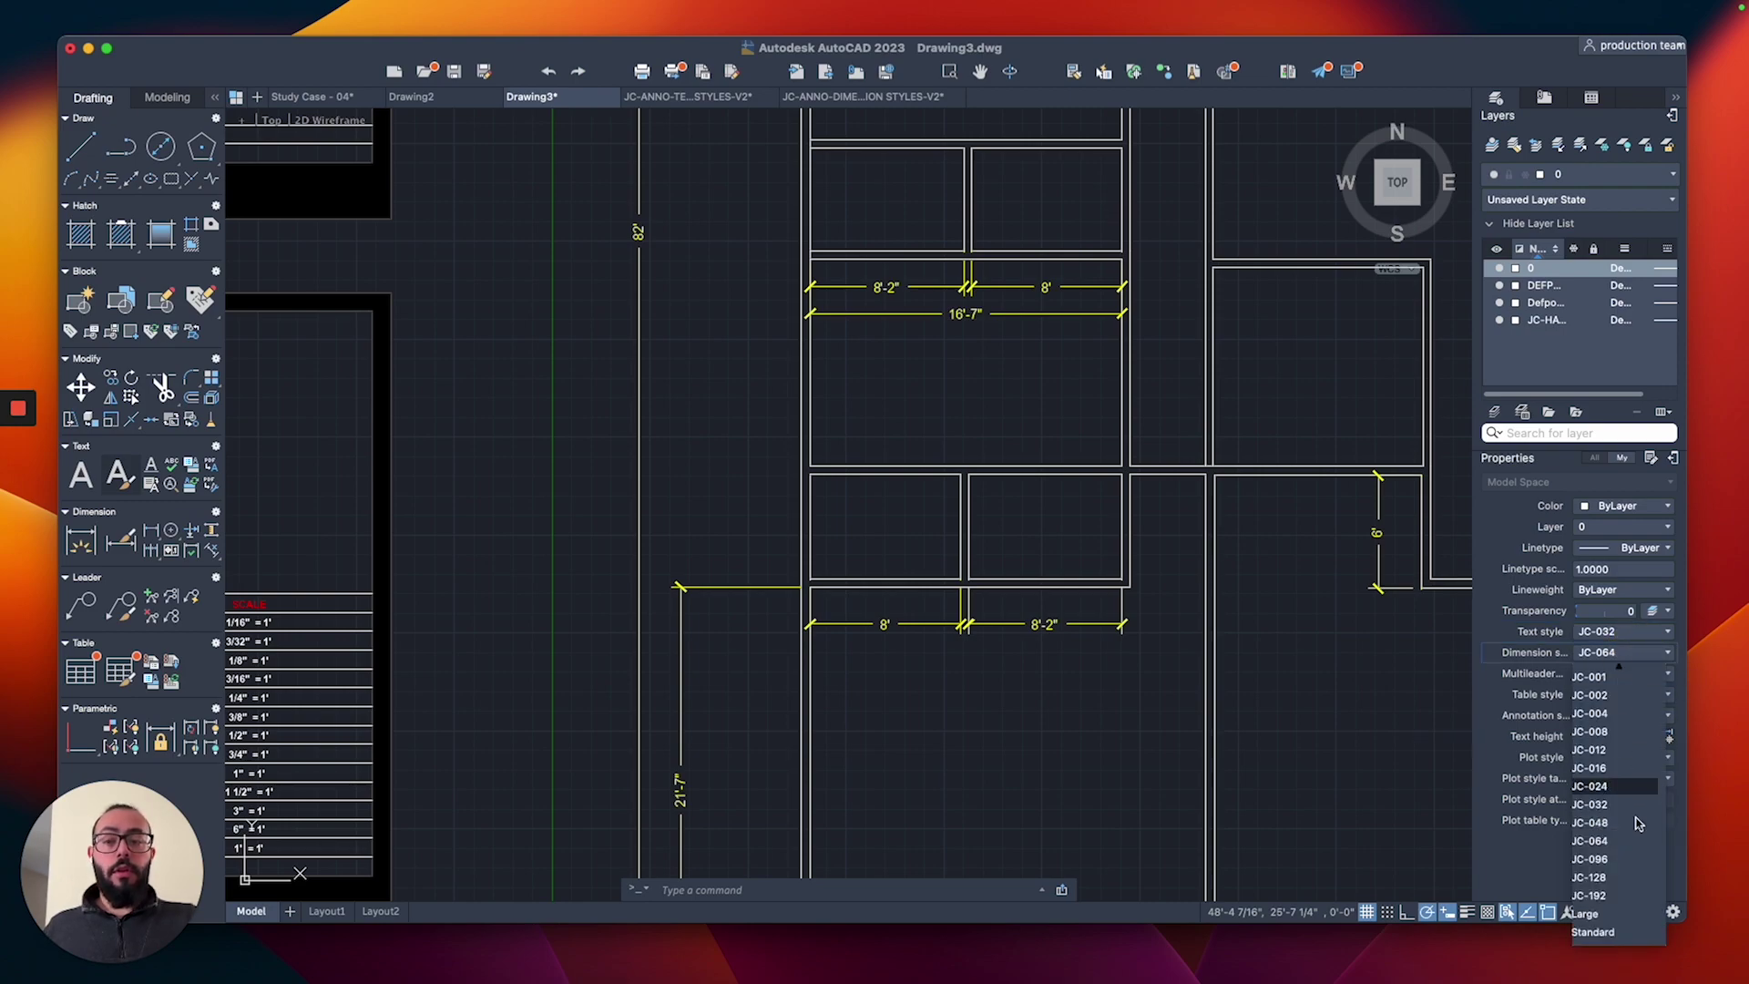
click(1613, 840)
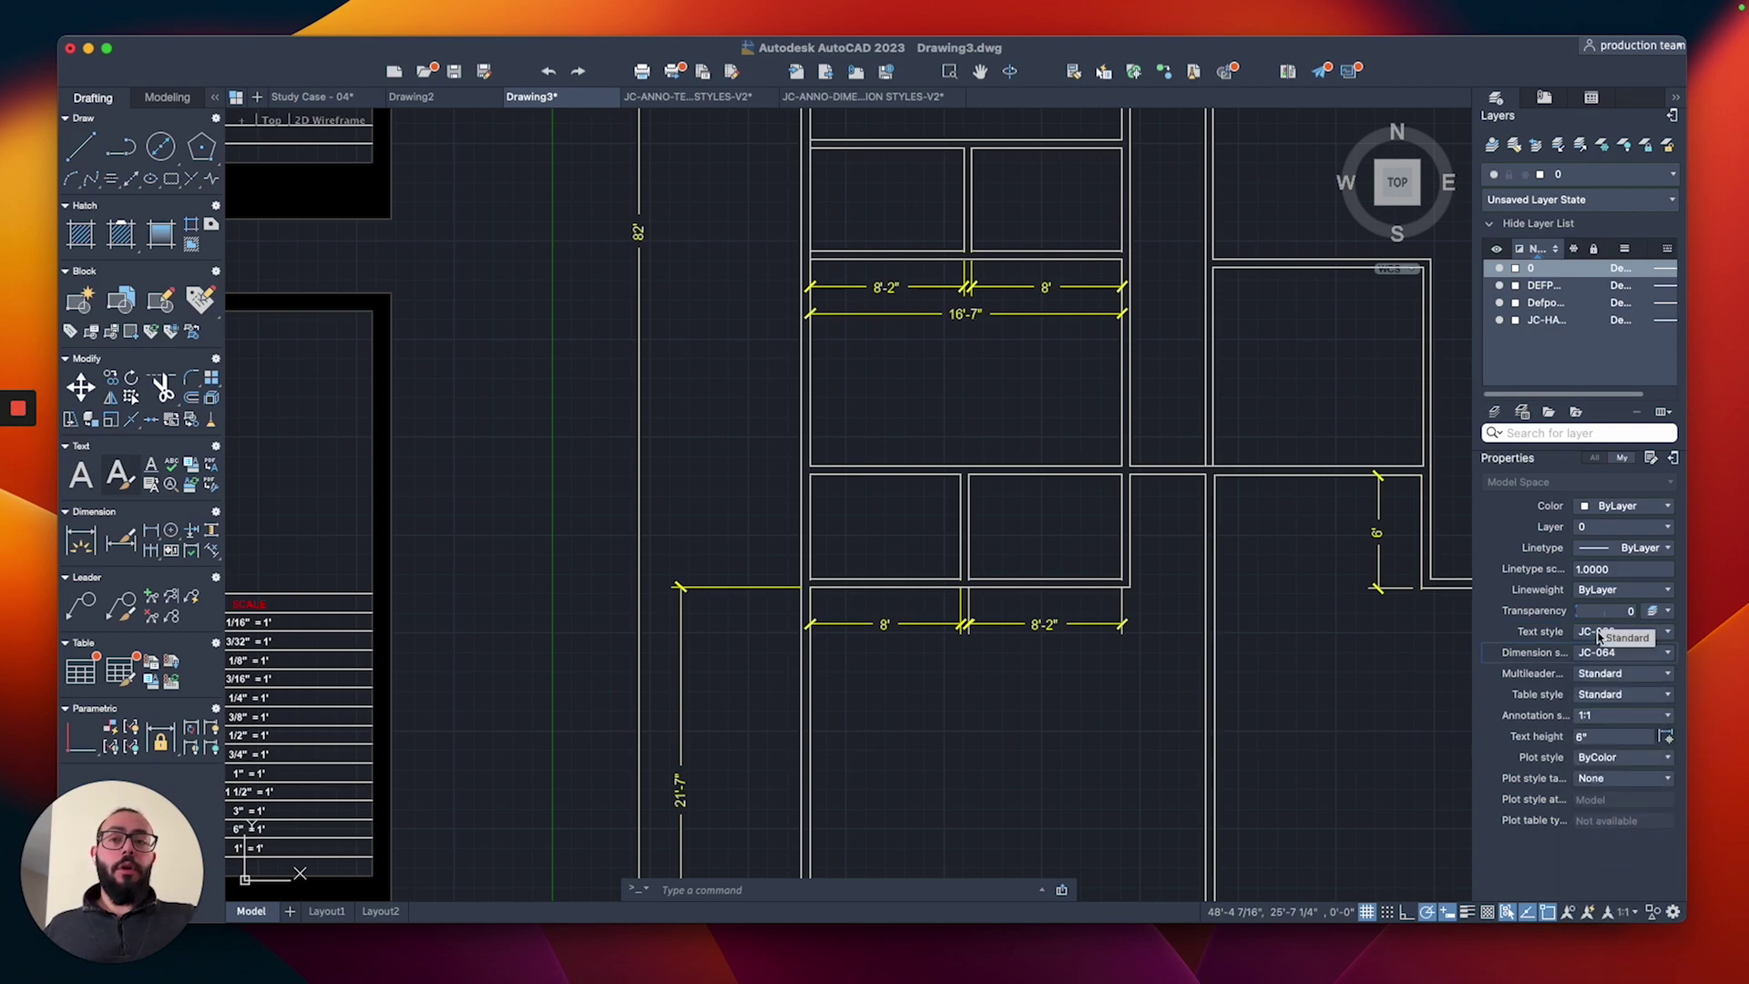
click(1597, 631)
click(1611, 840)
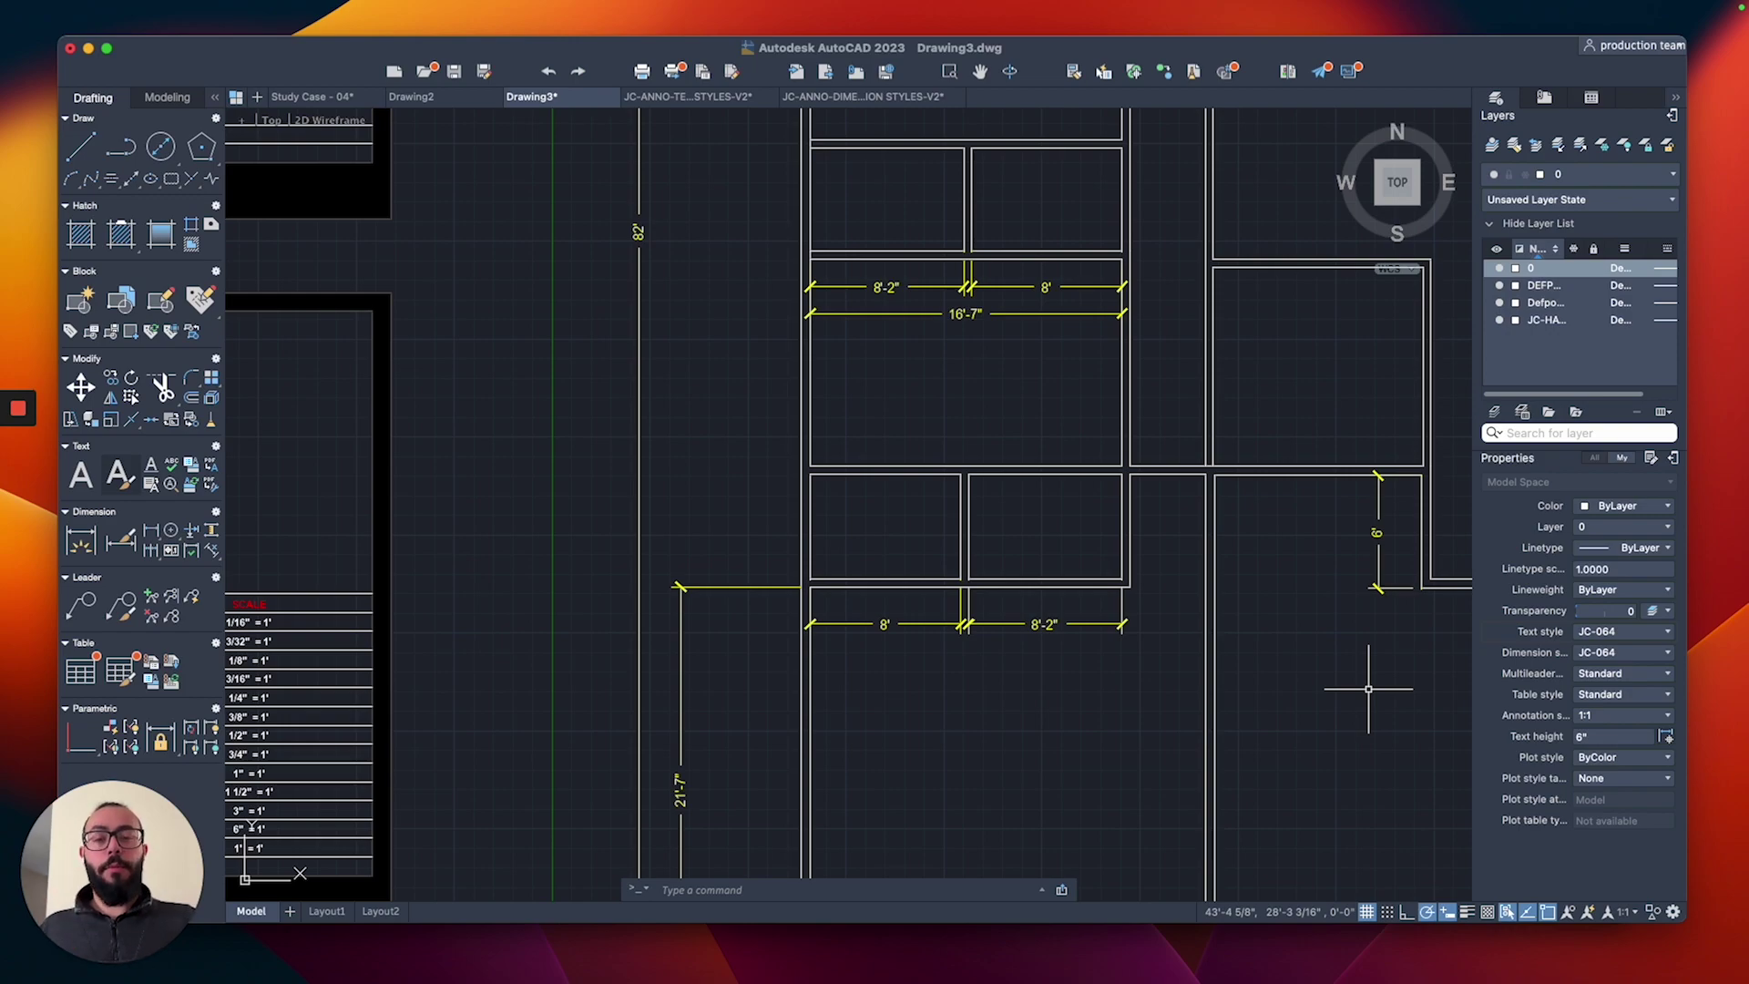
Step: Write a centred '2-Car Garage' MText label in a box inside the garage
scroll(798, 571, up, 3)
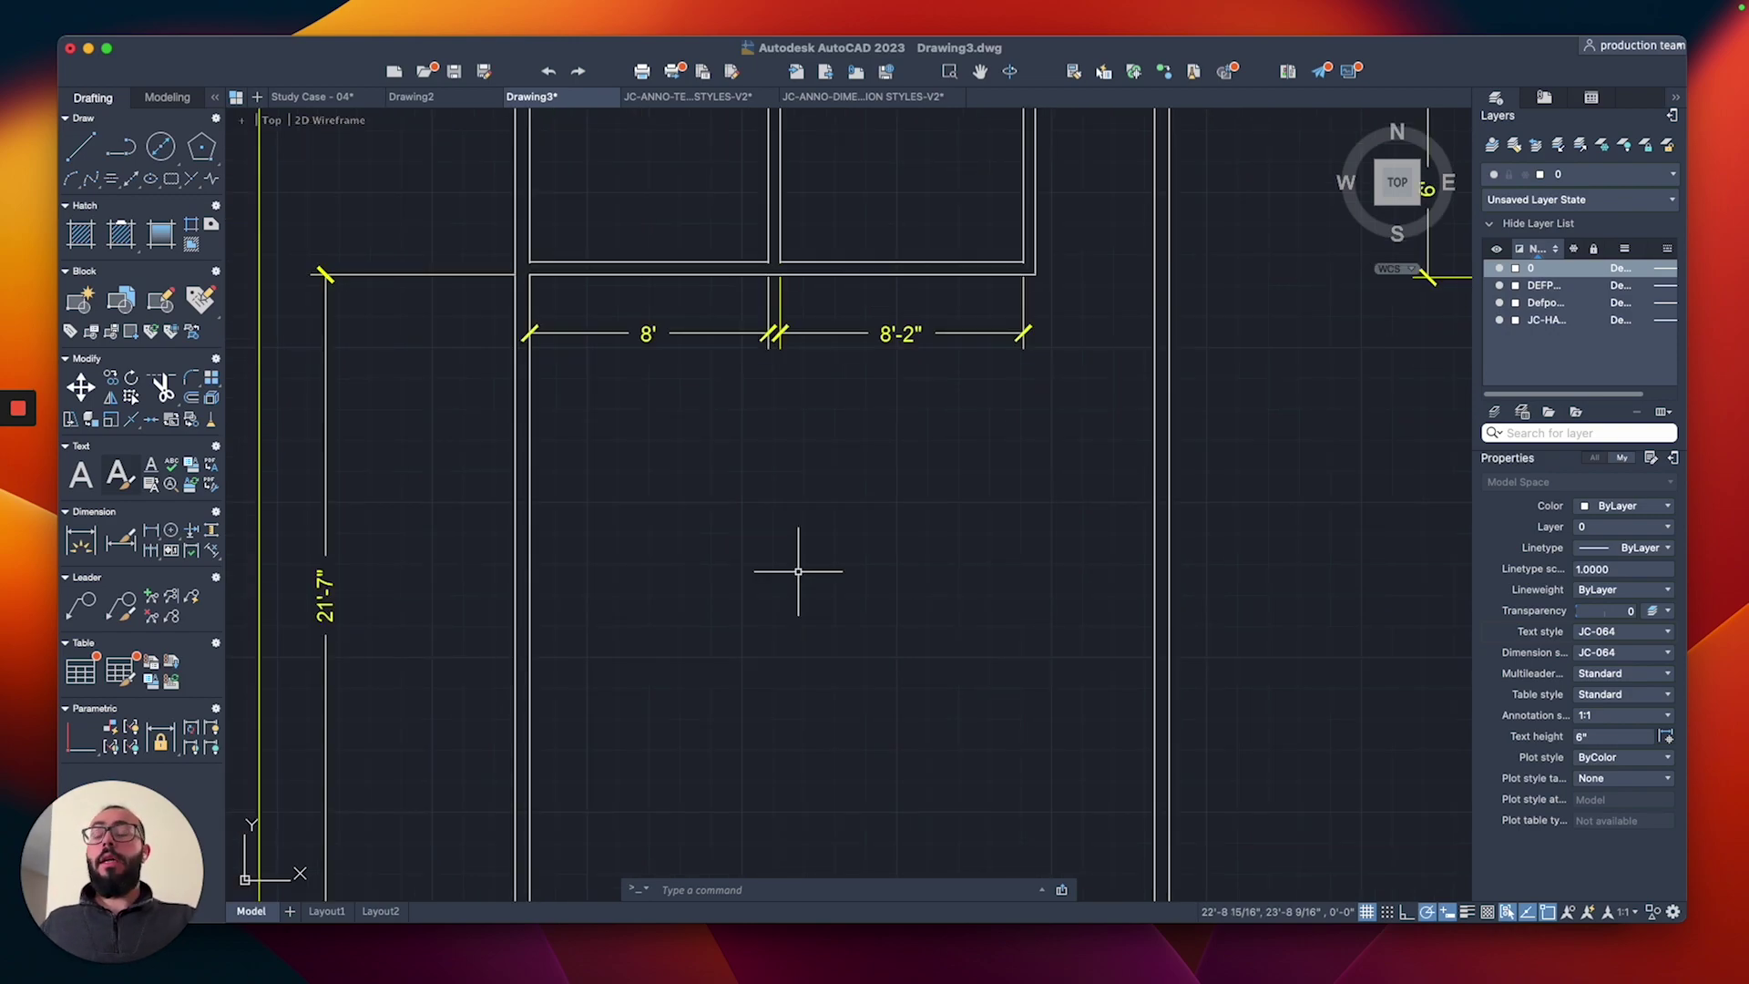
text(t)
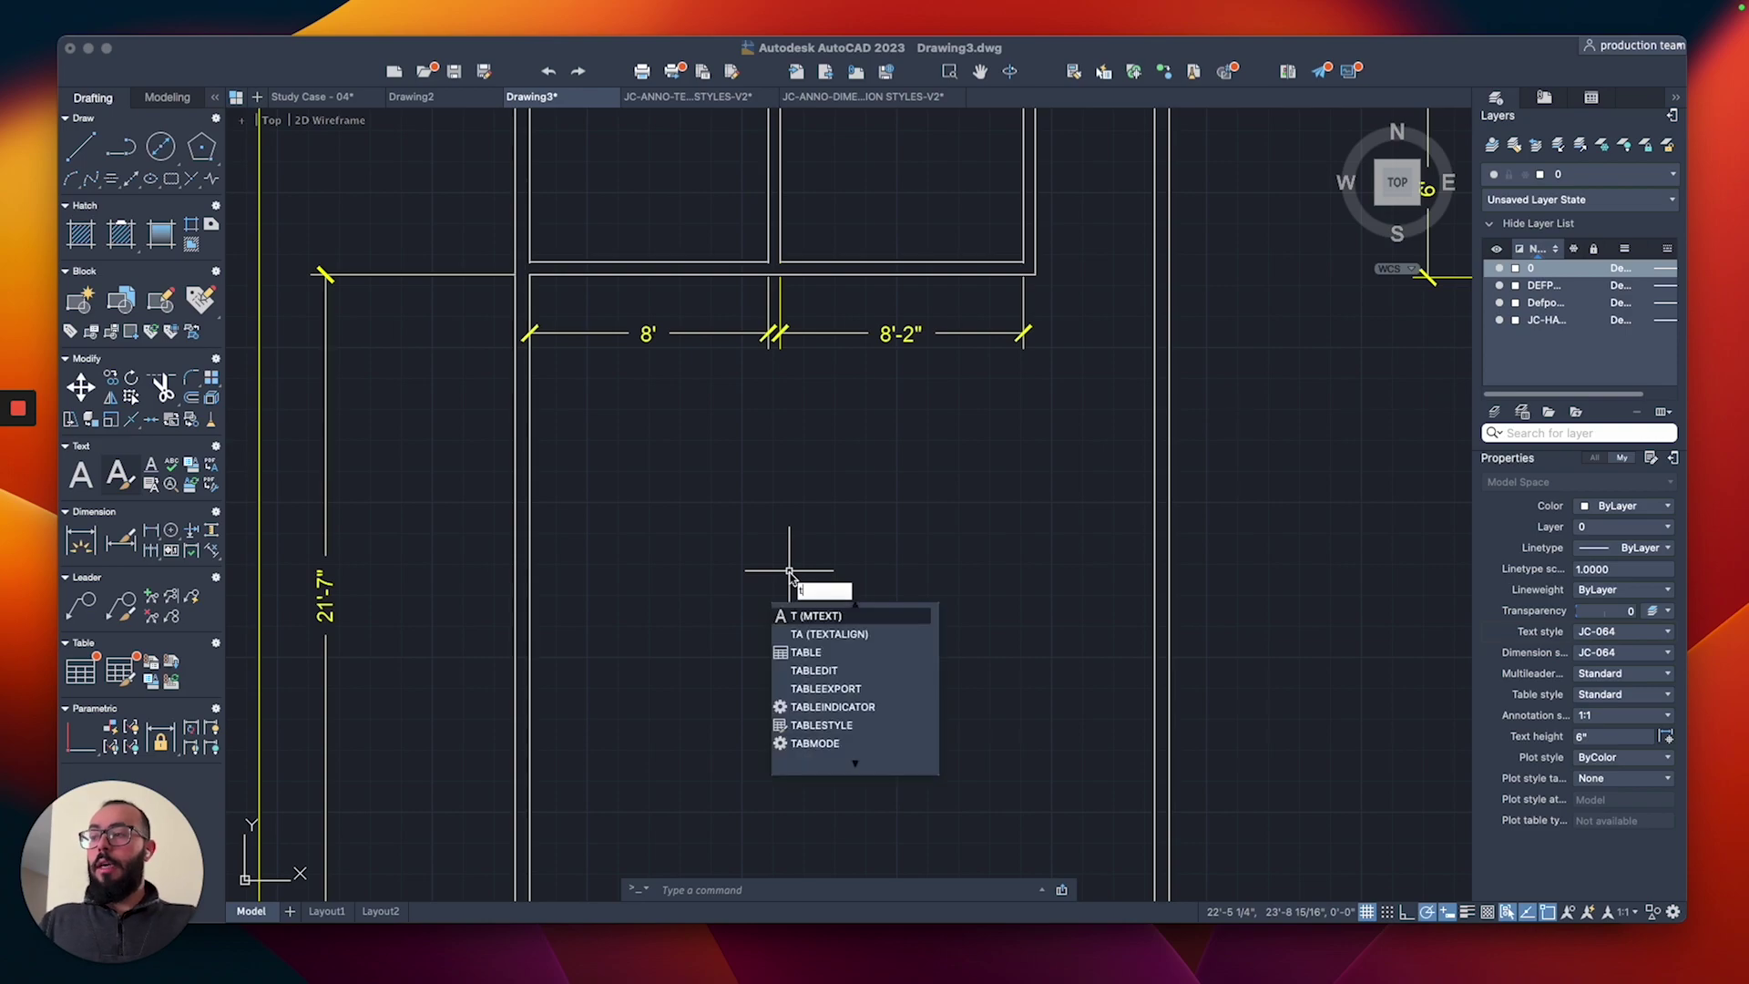
key(Return)
click(717, 556)
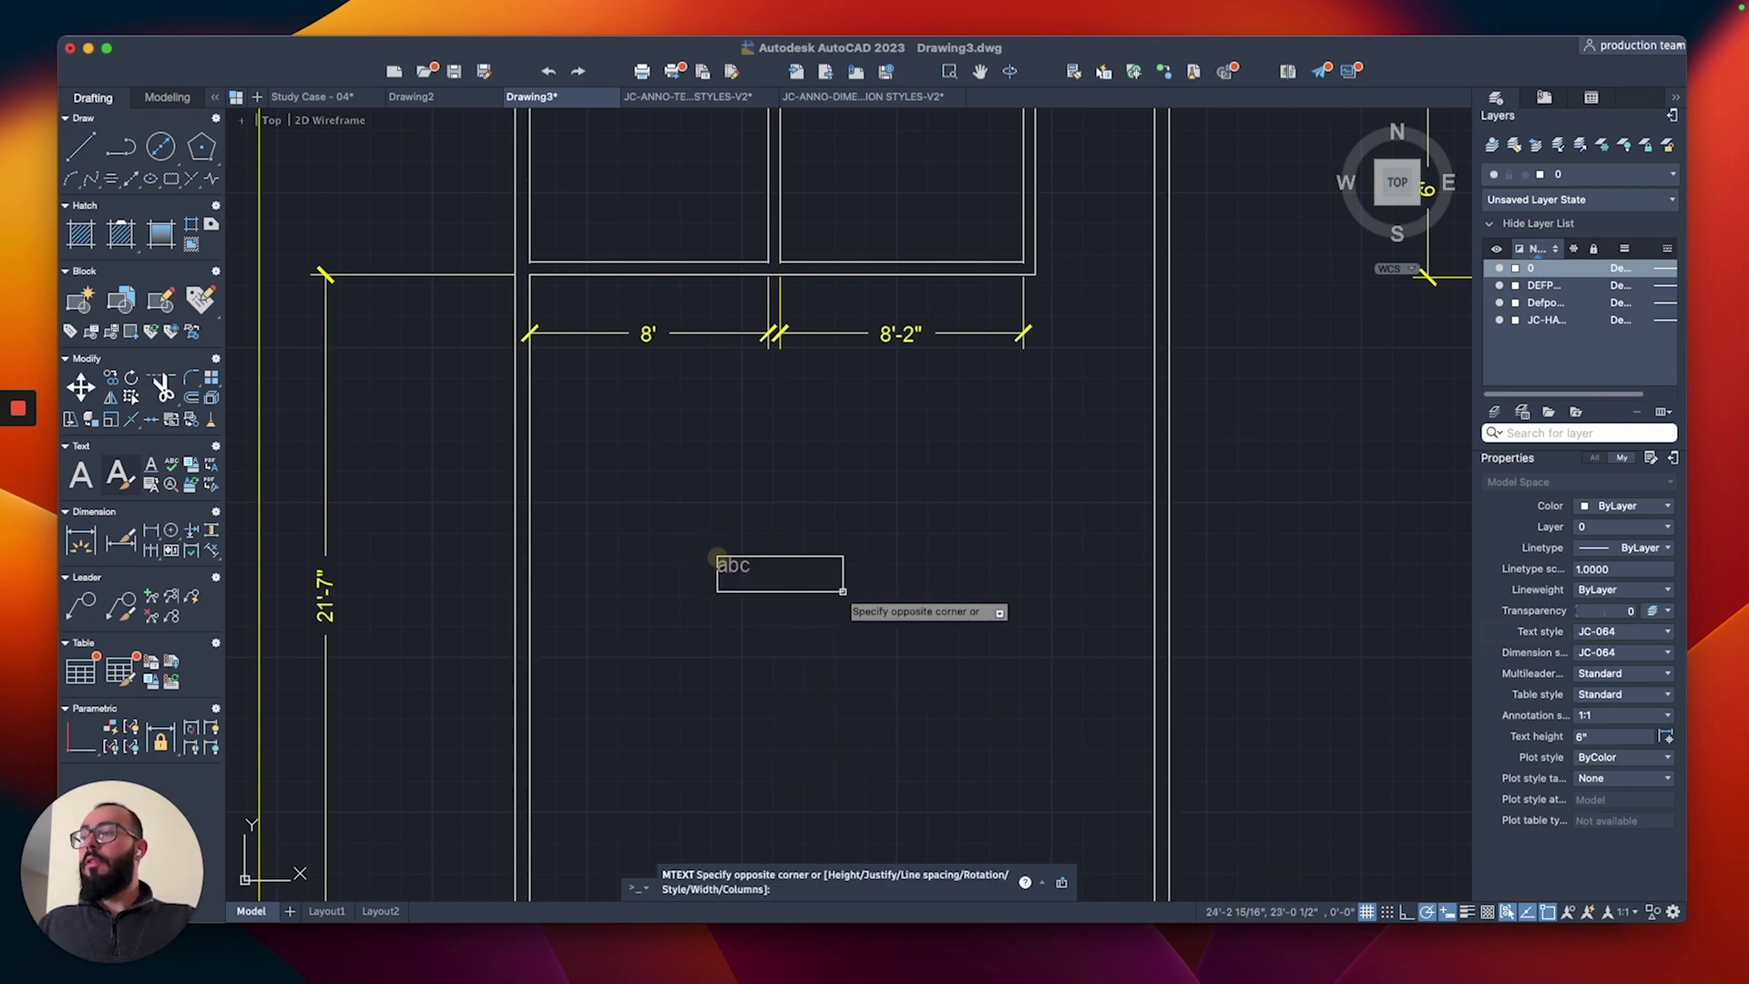
click(964, 633)
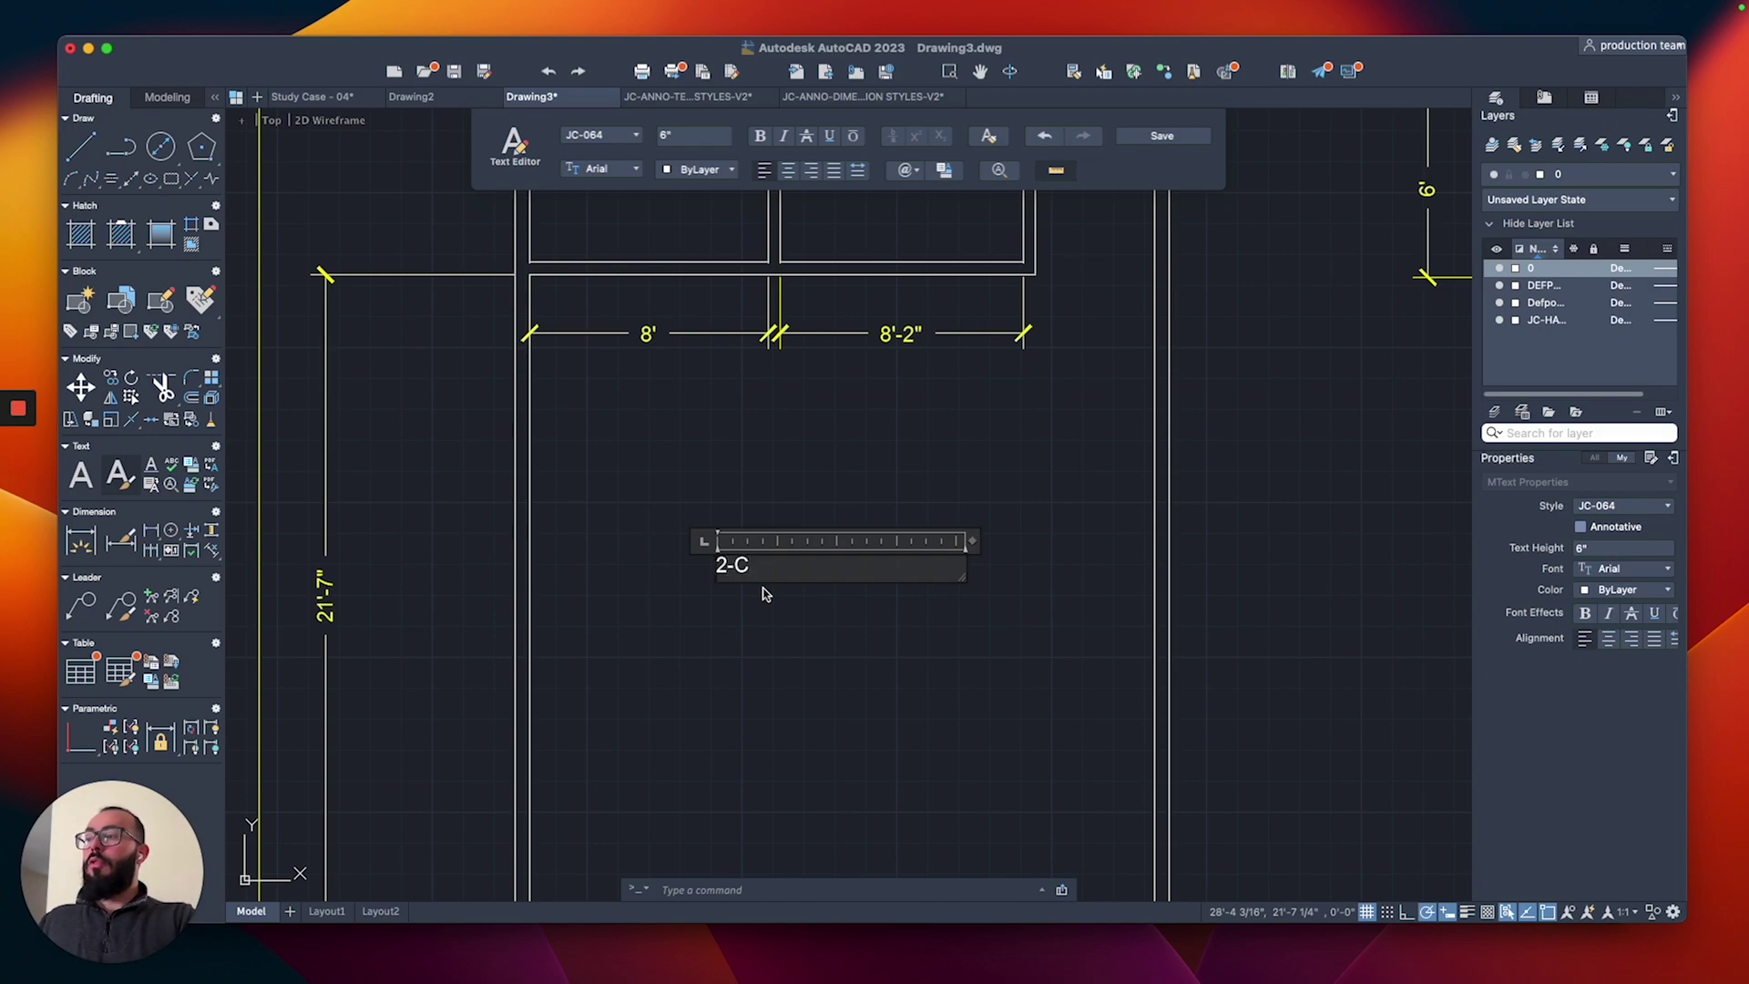
text(2-Car Garaeg)
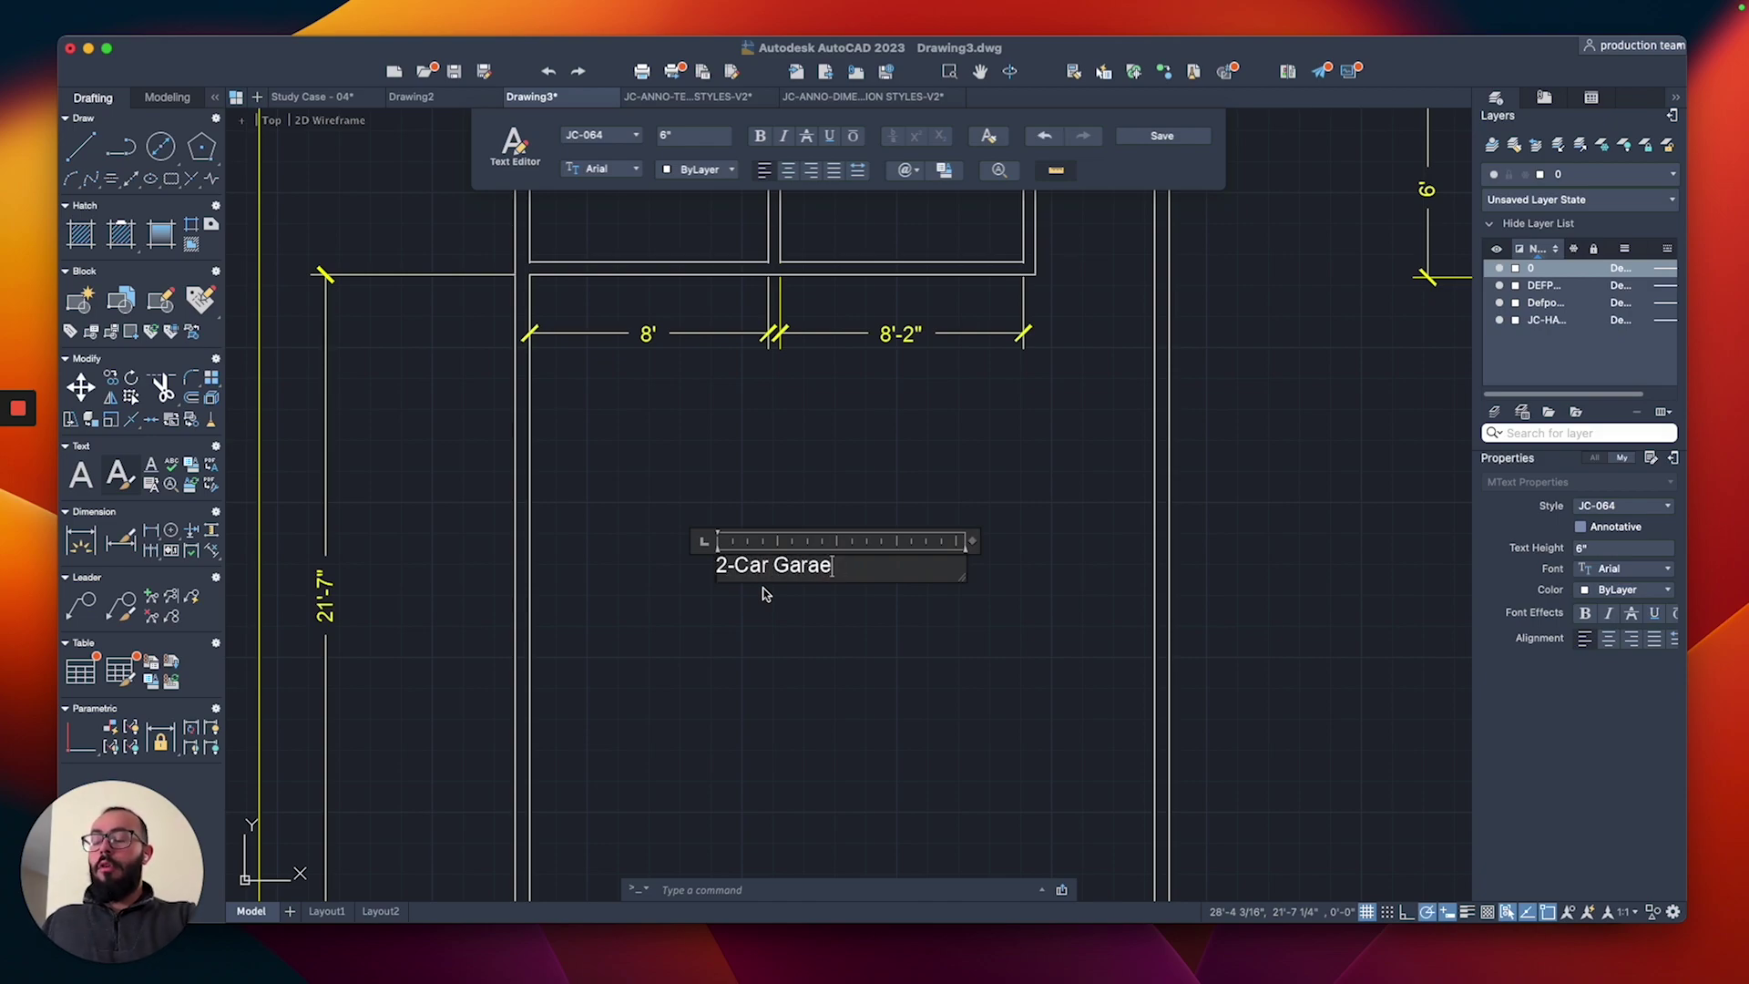
key(BackSpace)
text(ge)
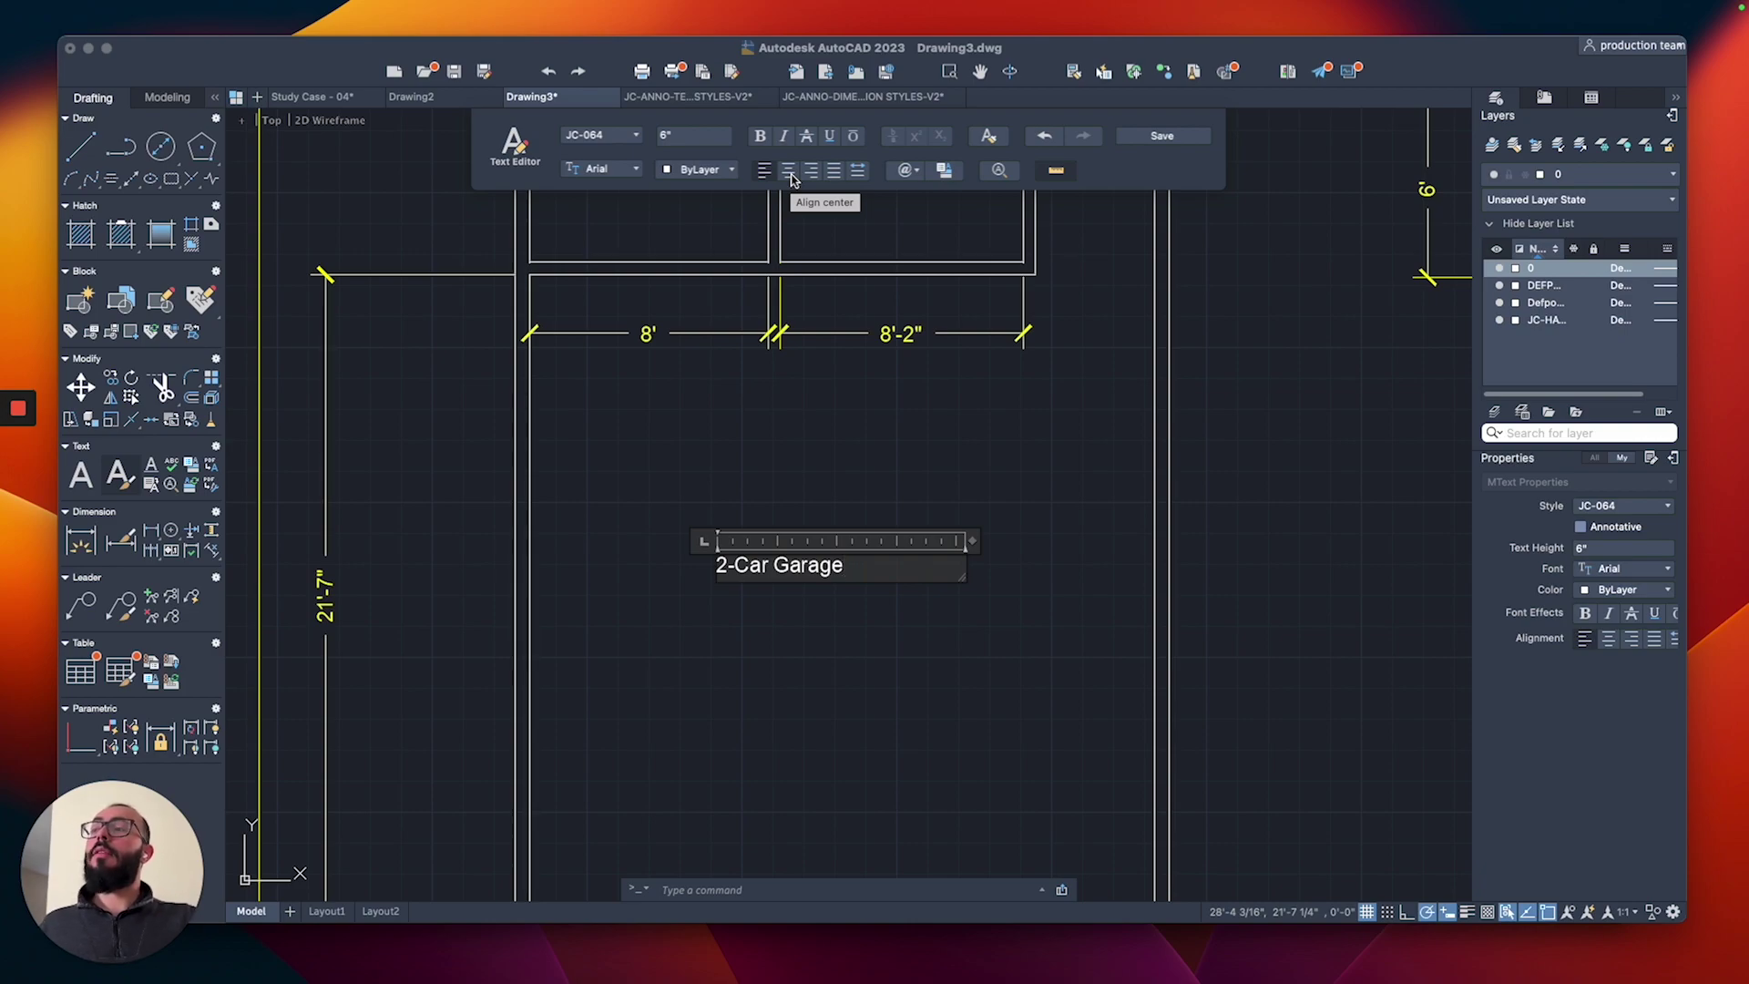
click(789, 172)
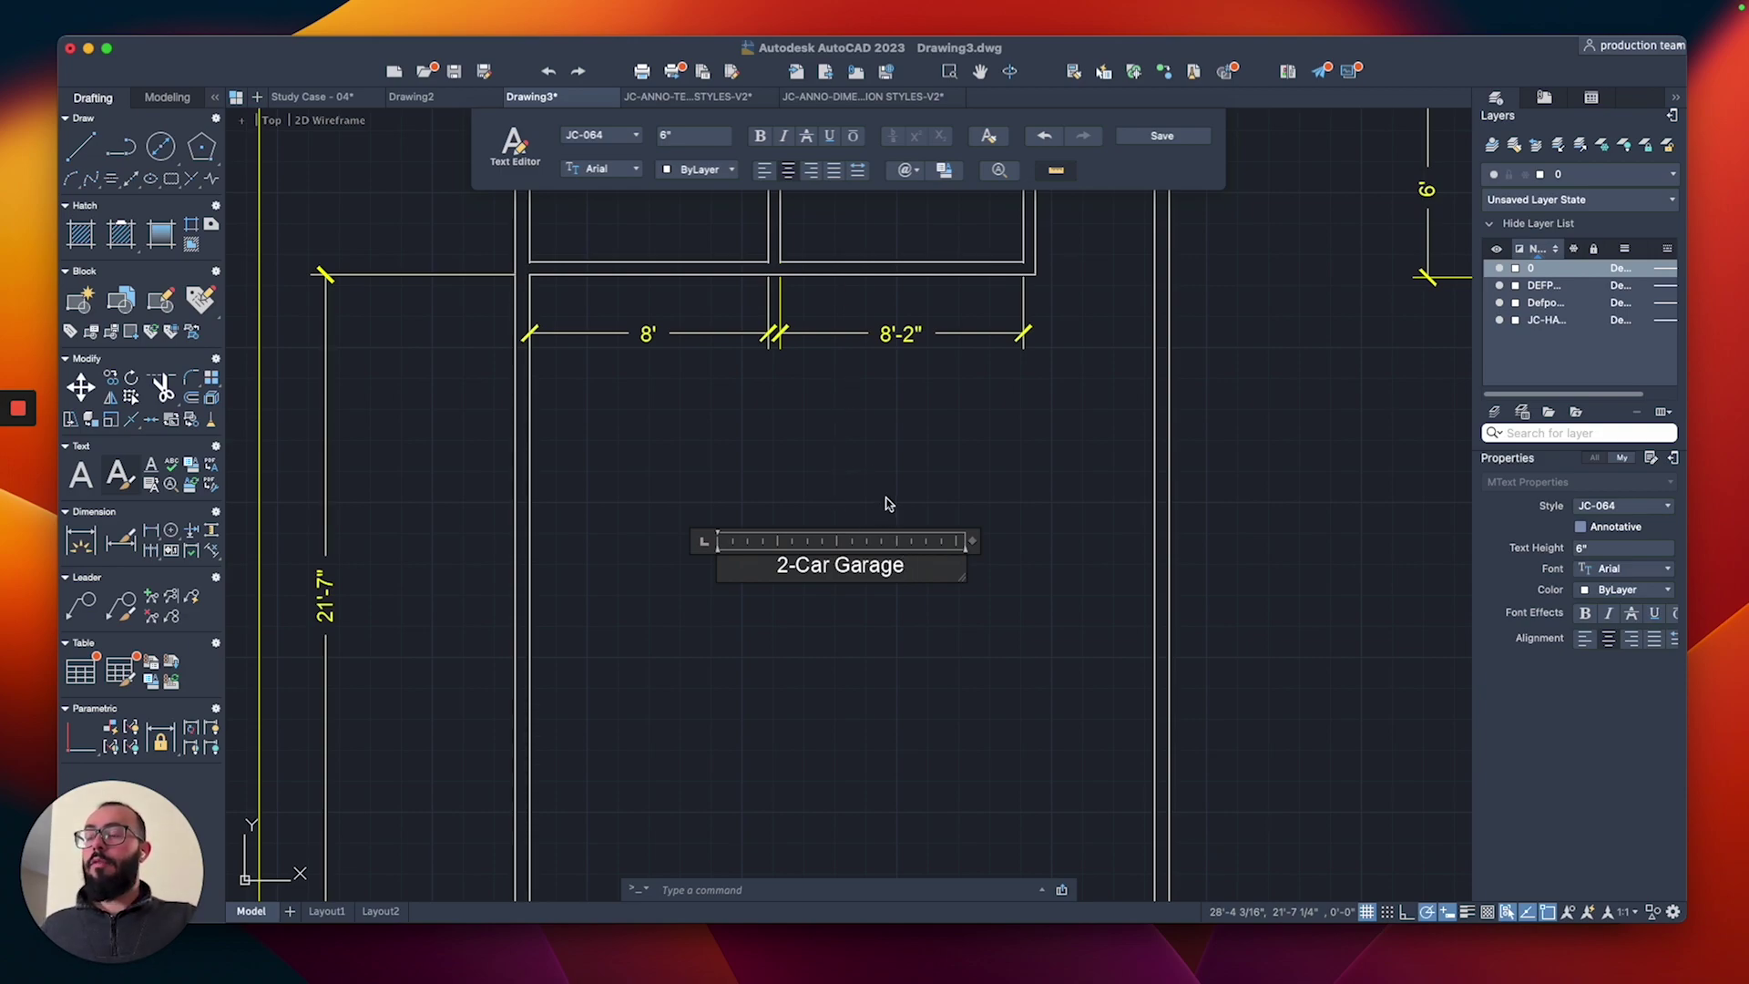
click(888, 504)
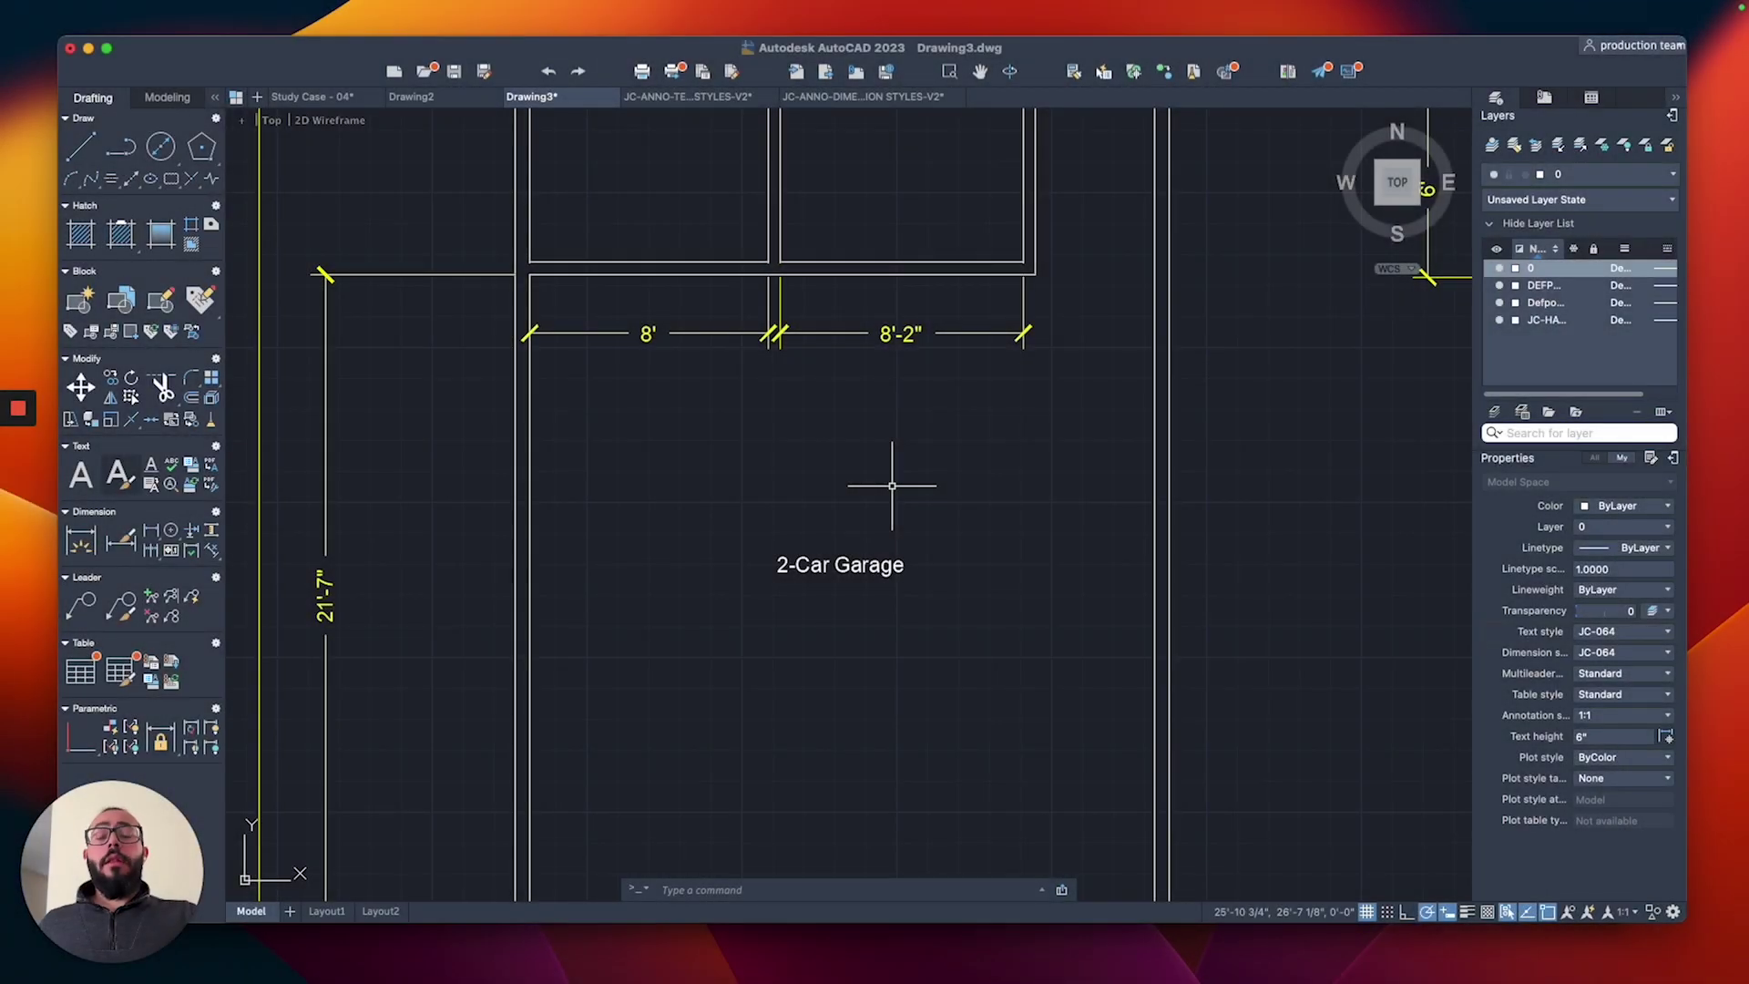
Step: Copy the 2-Car Garage label with CO into the room above the 8'-2" dimension
drag(947, 510, 855, 610)
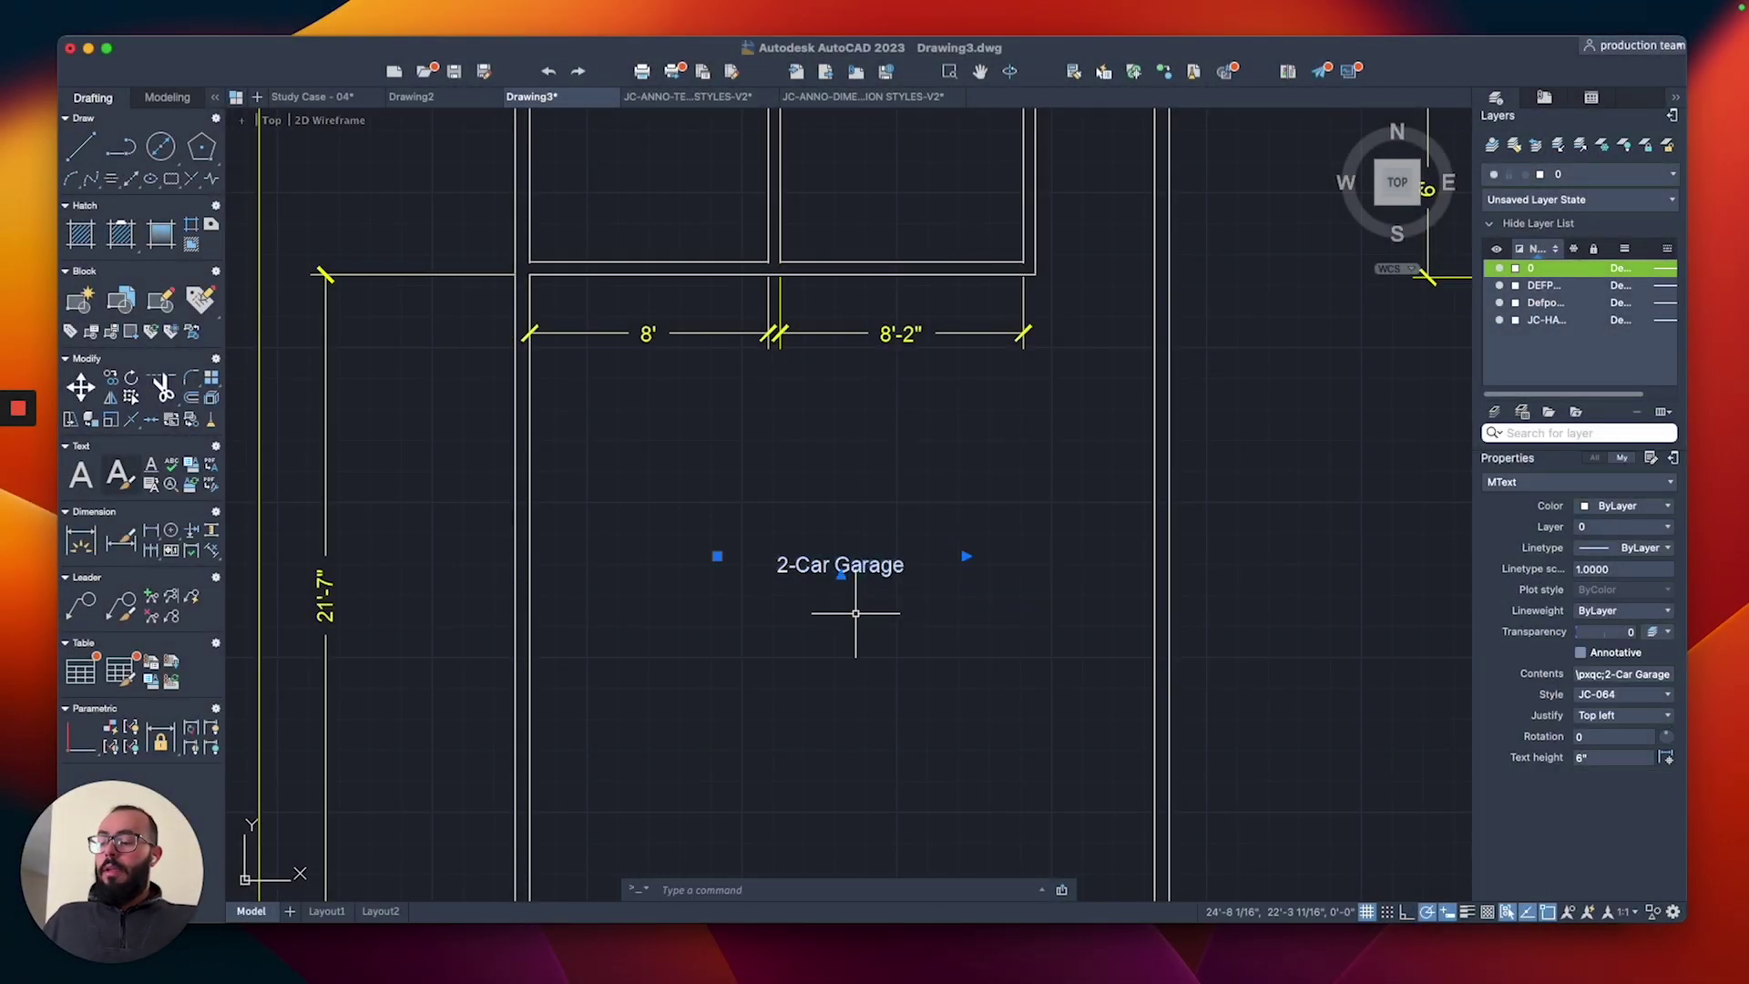
text(co)
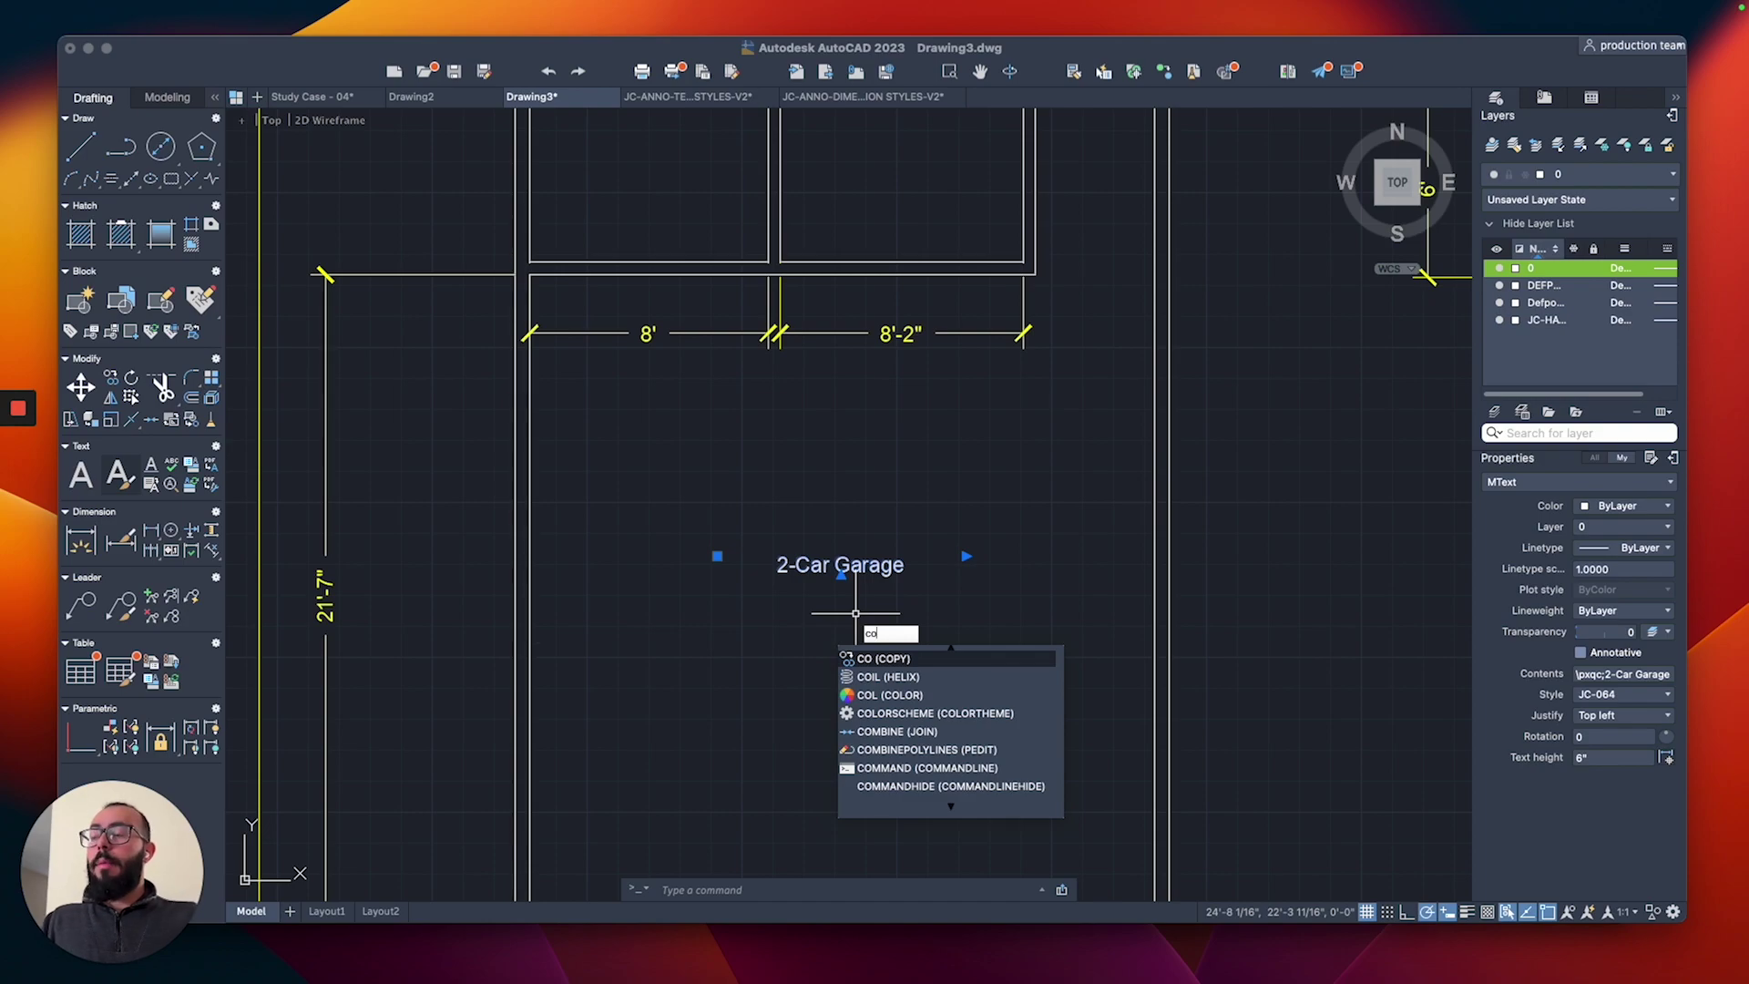
key(Return)
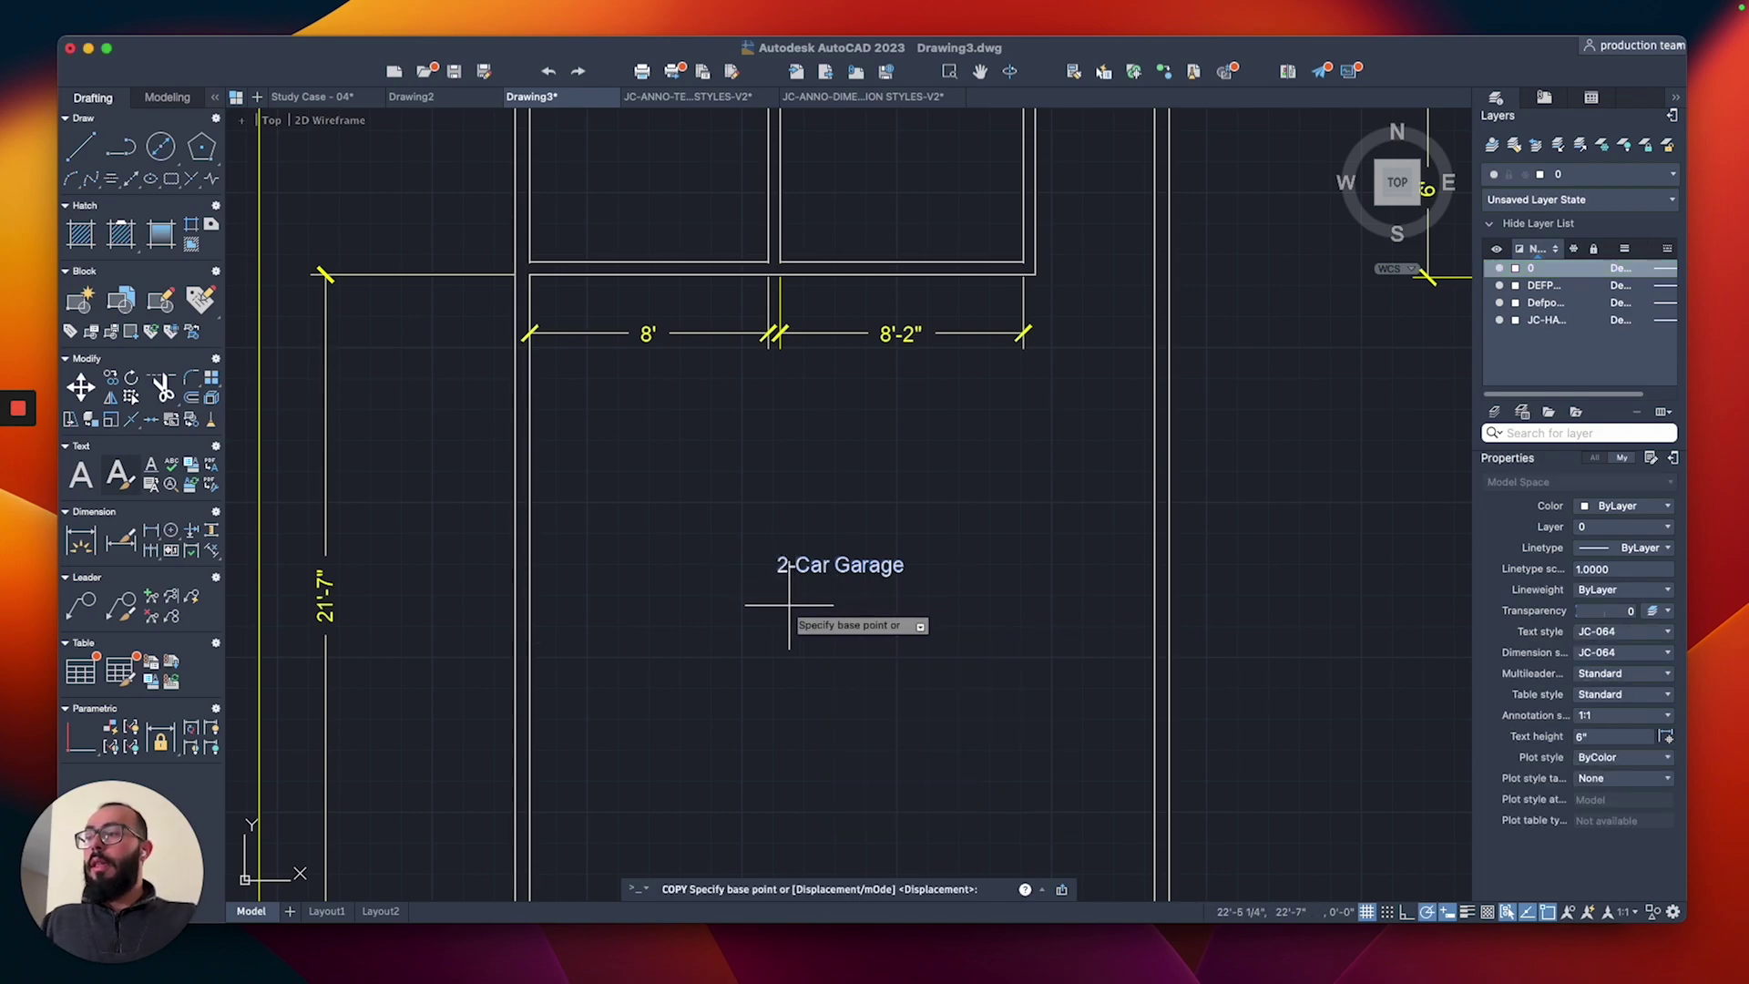
click(754, 571)
middle_drag(803, 336, 793, 525)
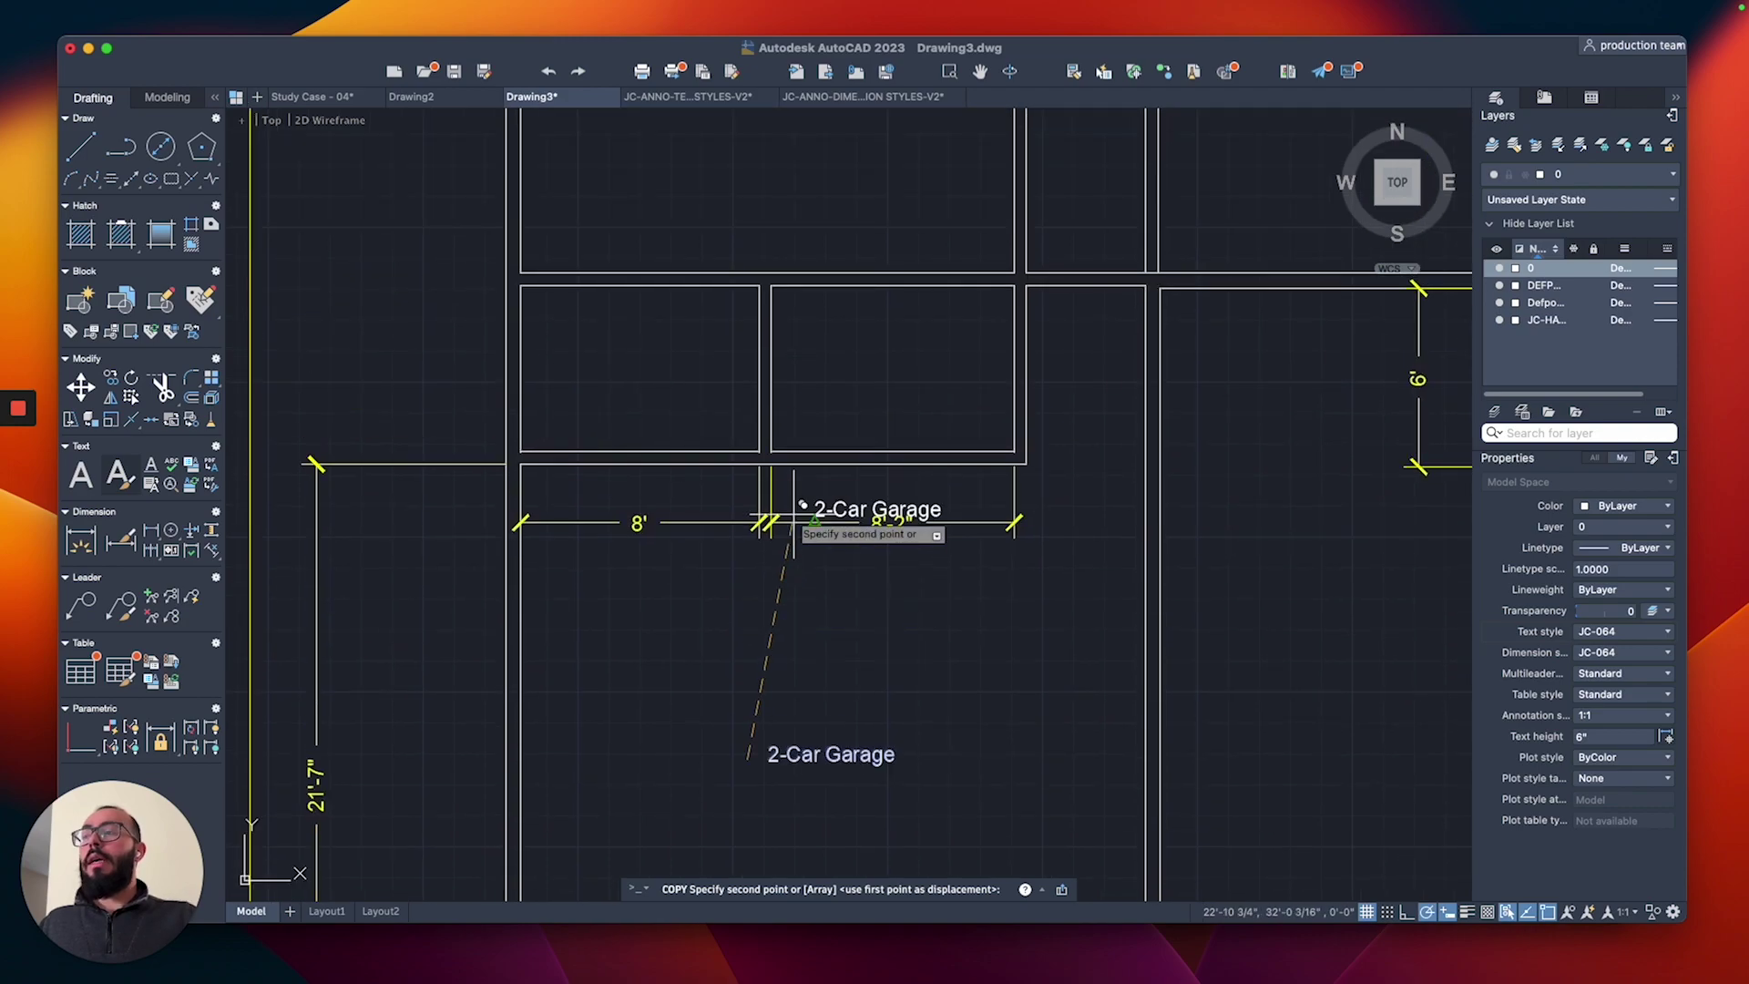
click(812, 375)
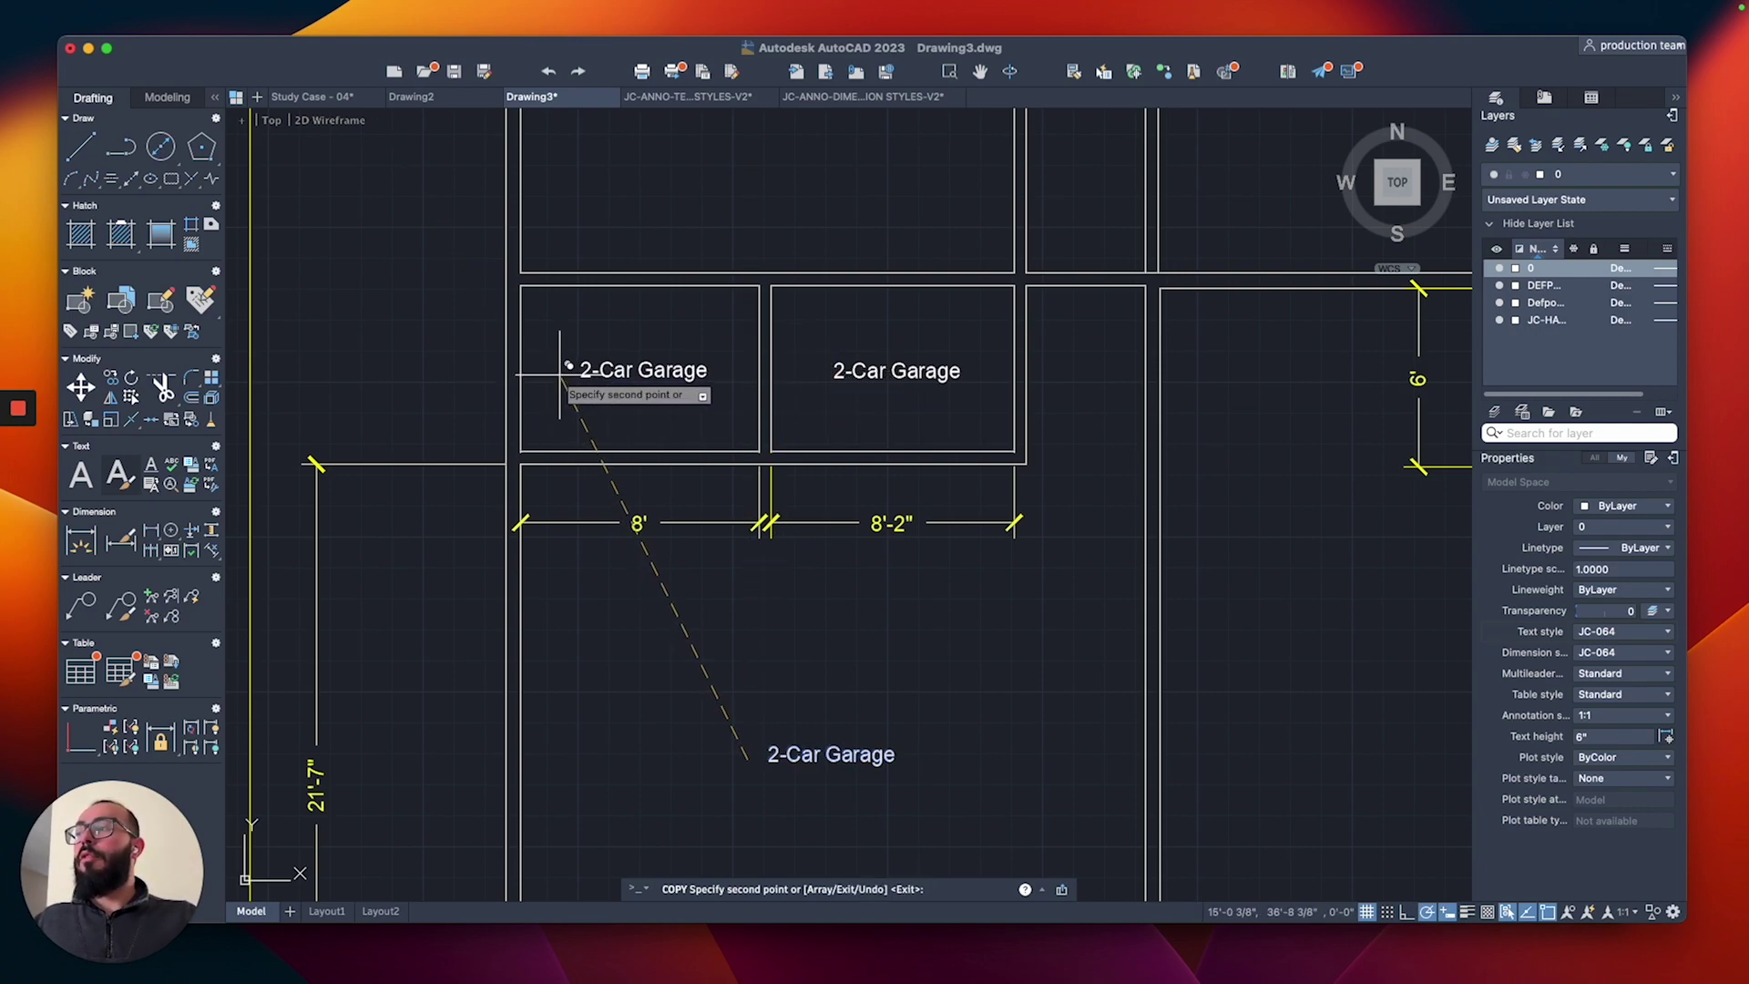
key(Escape)
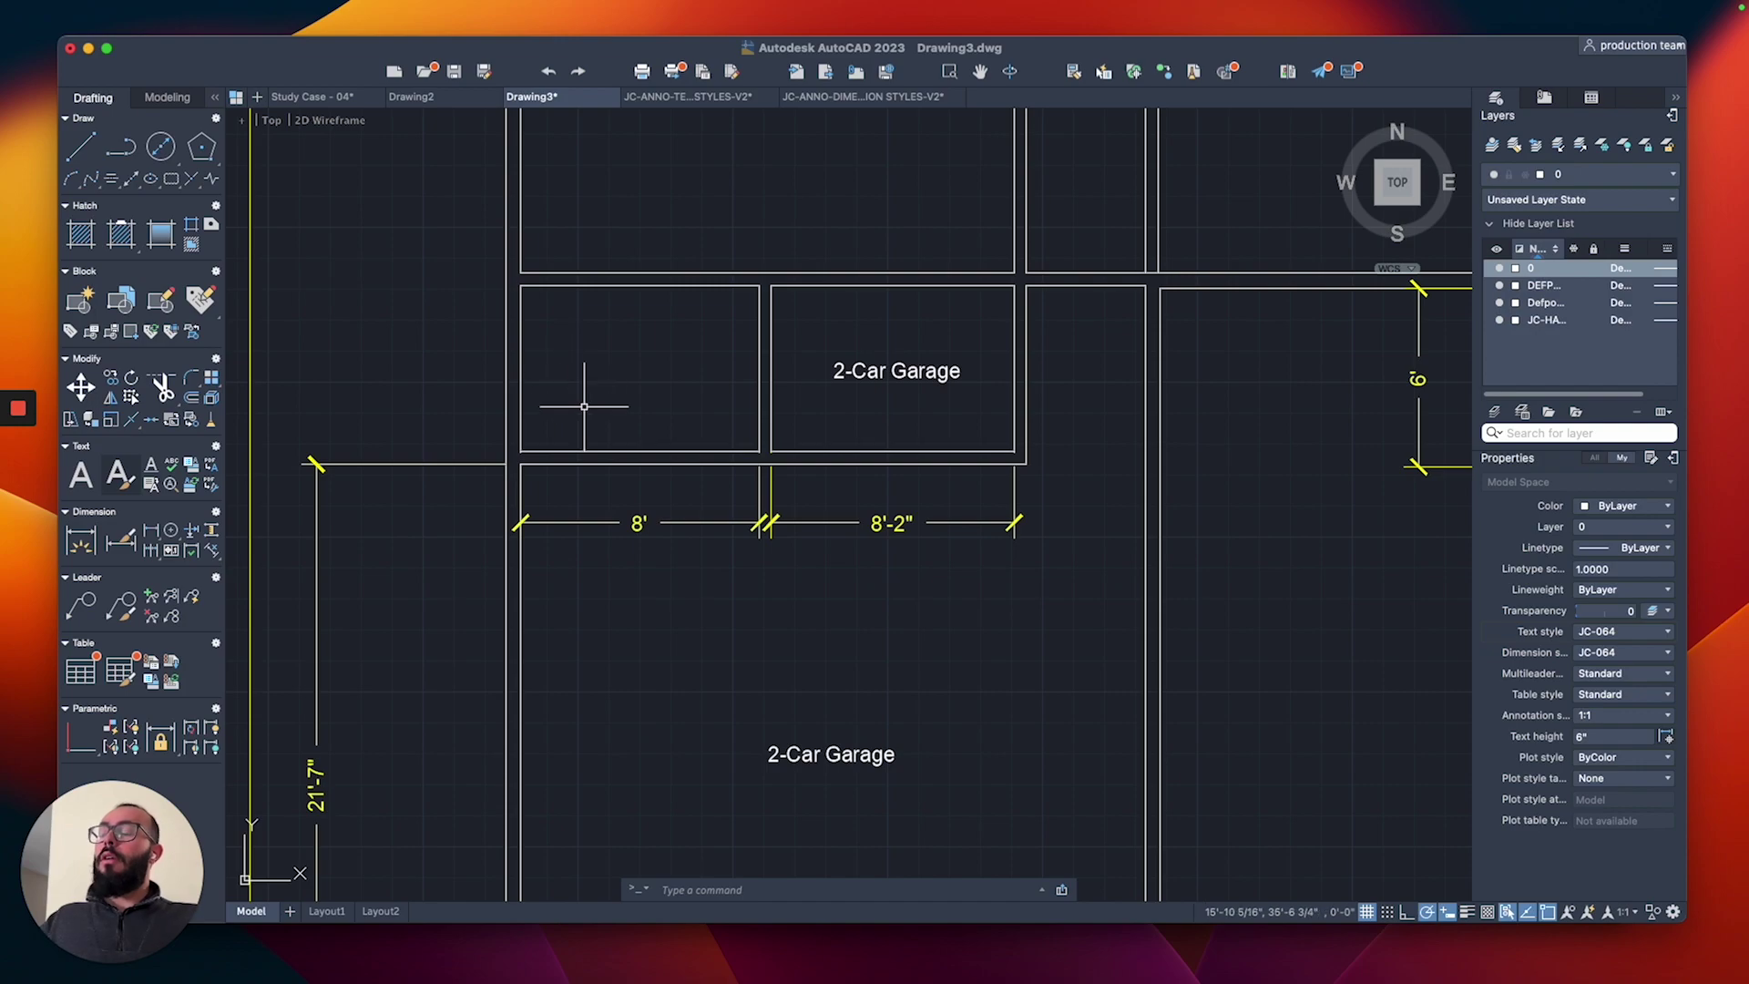
Step: Window-select the copied label in the upper room
scroll(625, 402, left, 3)
scroll(1043, 376, up, 3)
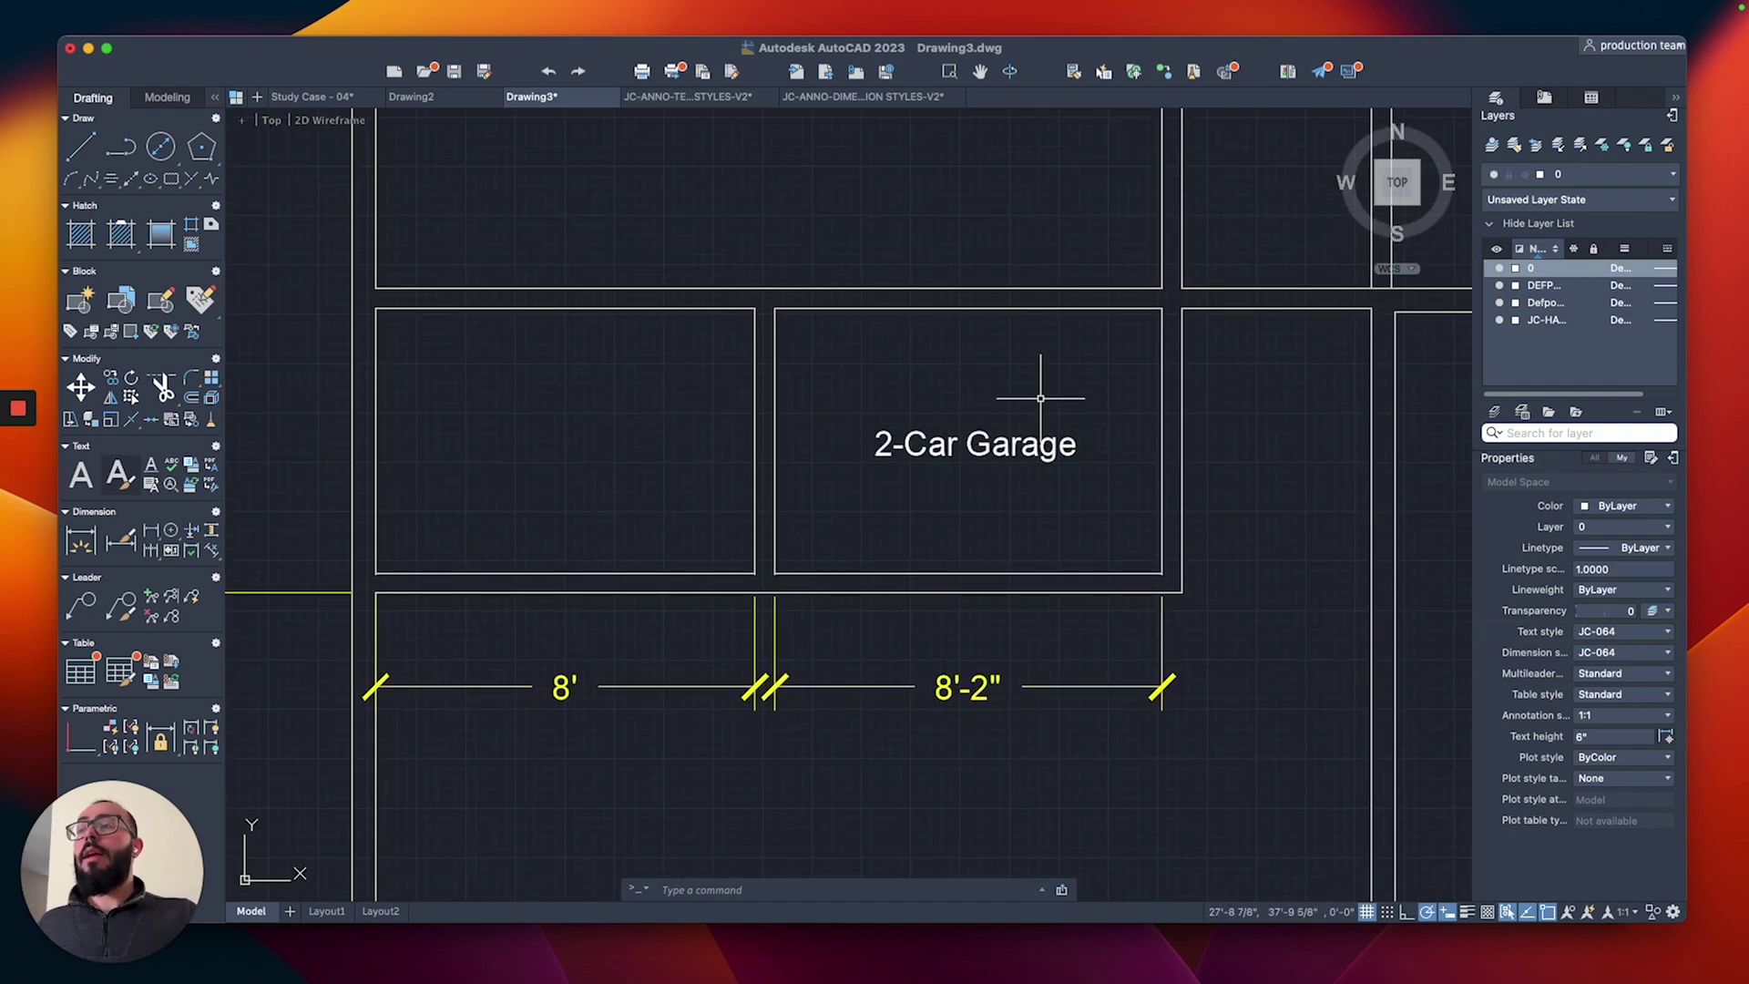
click(1076, 390)
click(930, 485)
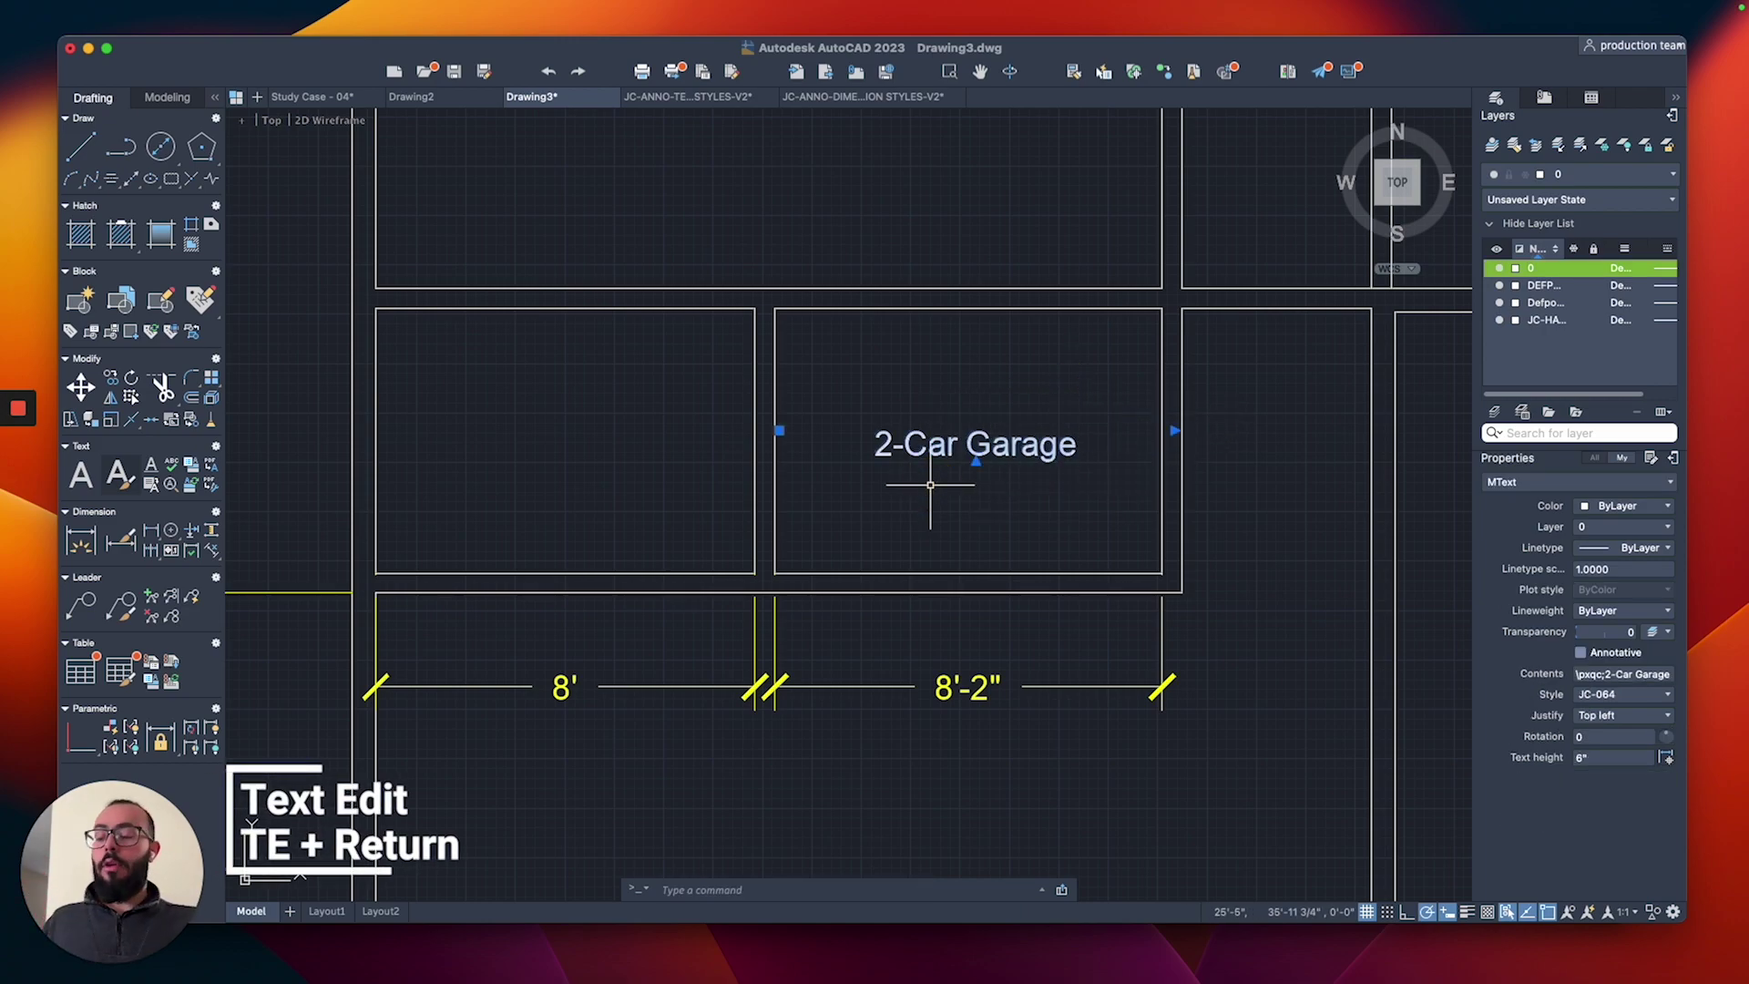
Step: Replace the copied label's text with 'Washer/Dryer' using TEXTEDIT
text(te)
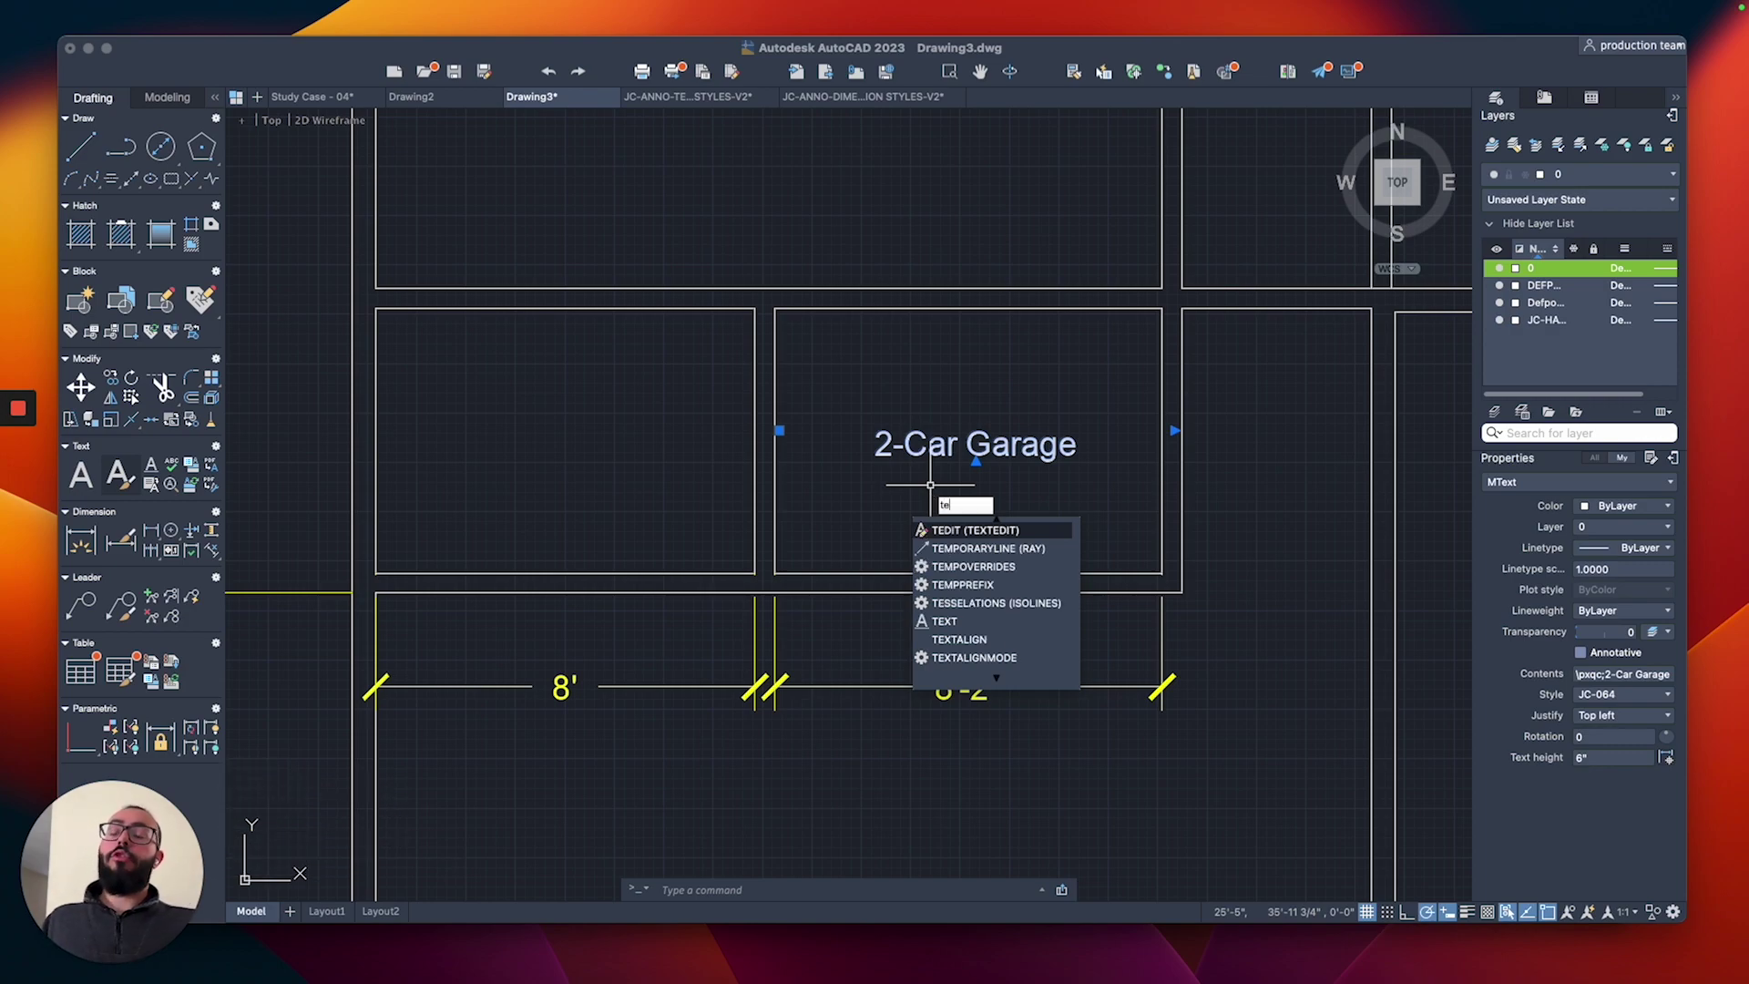
click(966, 532)
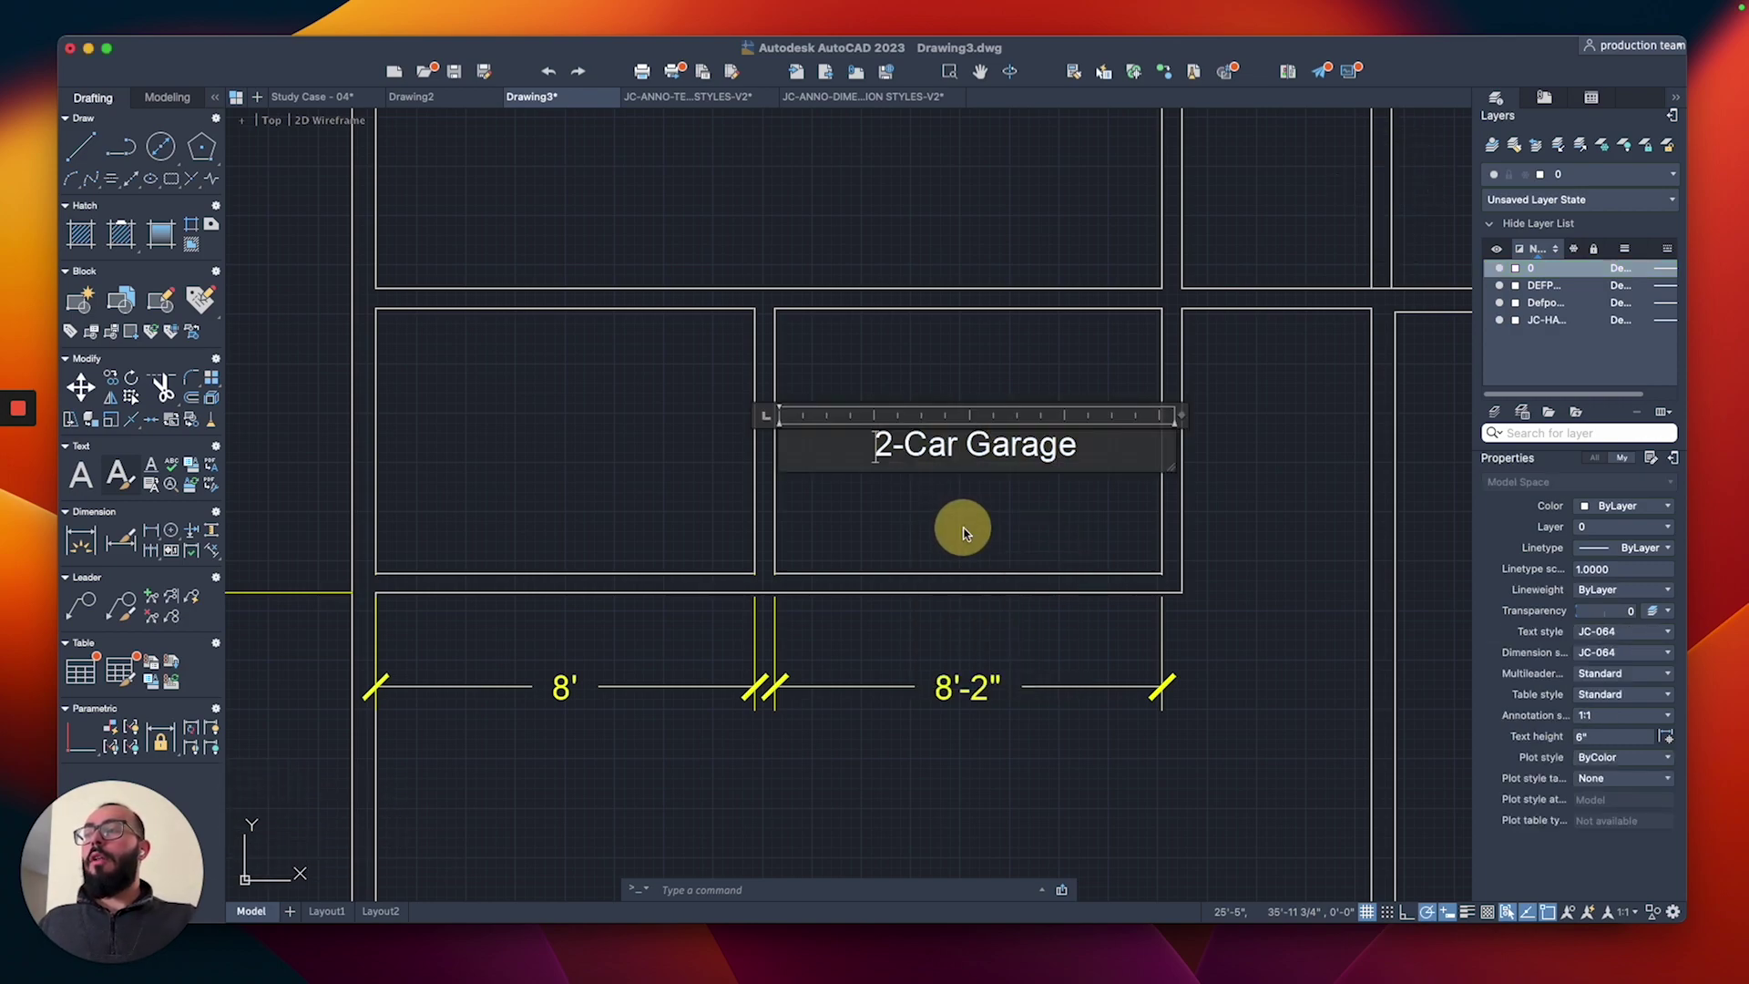
key(super+a)
text(wa)
text(asher)
text(/Dryer)
click(987, 511)
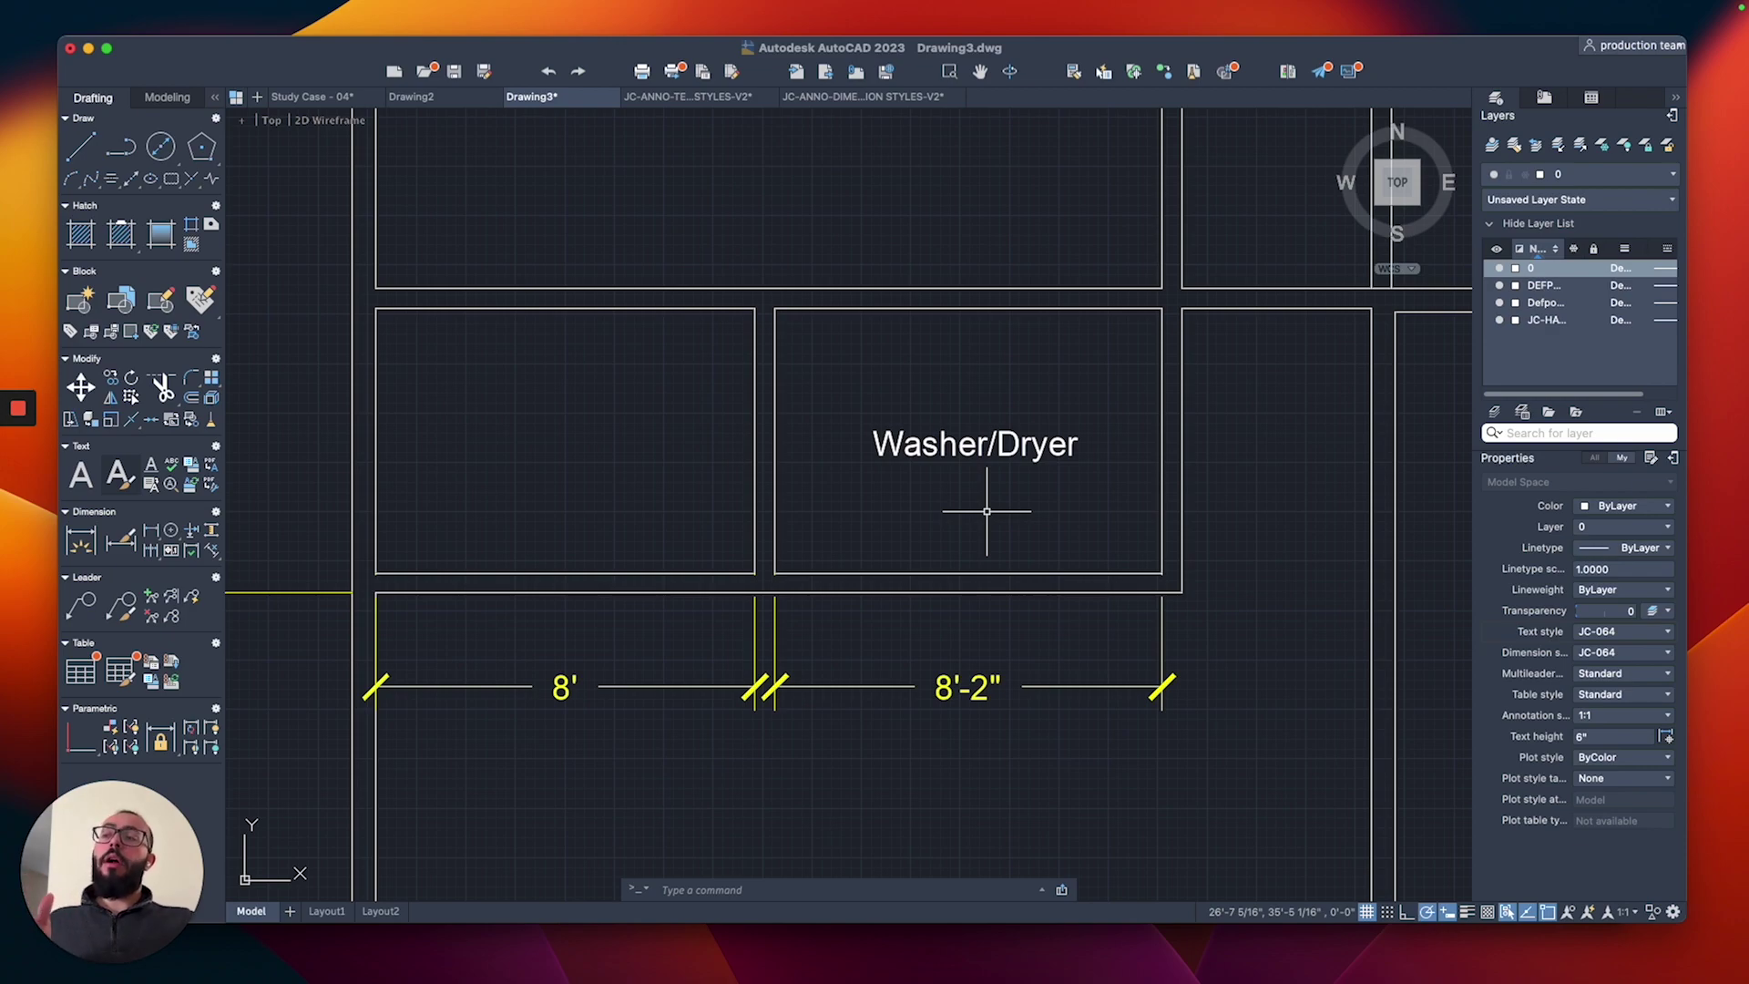
scroll(987, 512, down, 3)
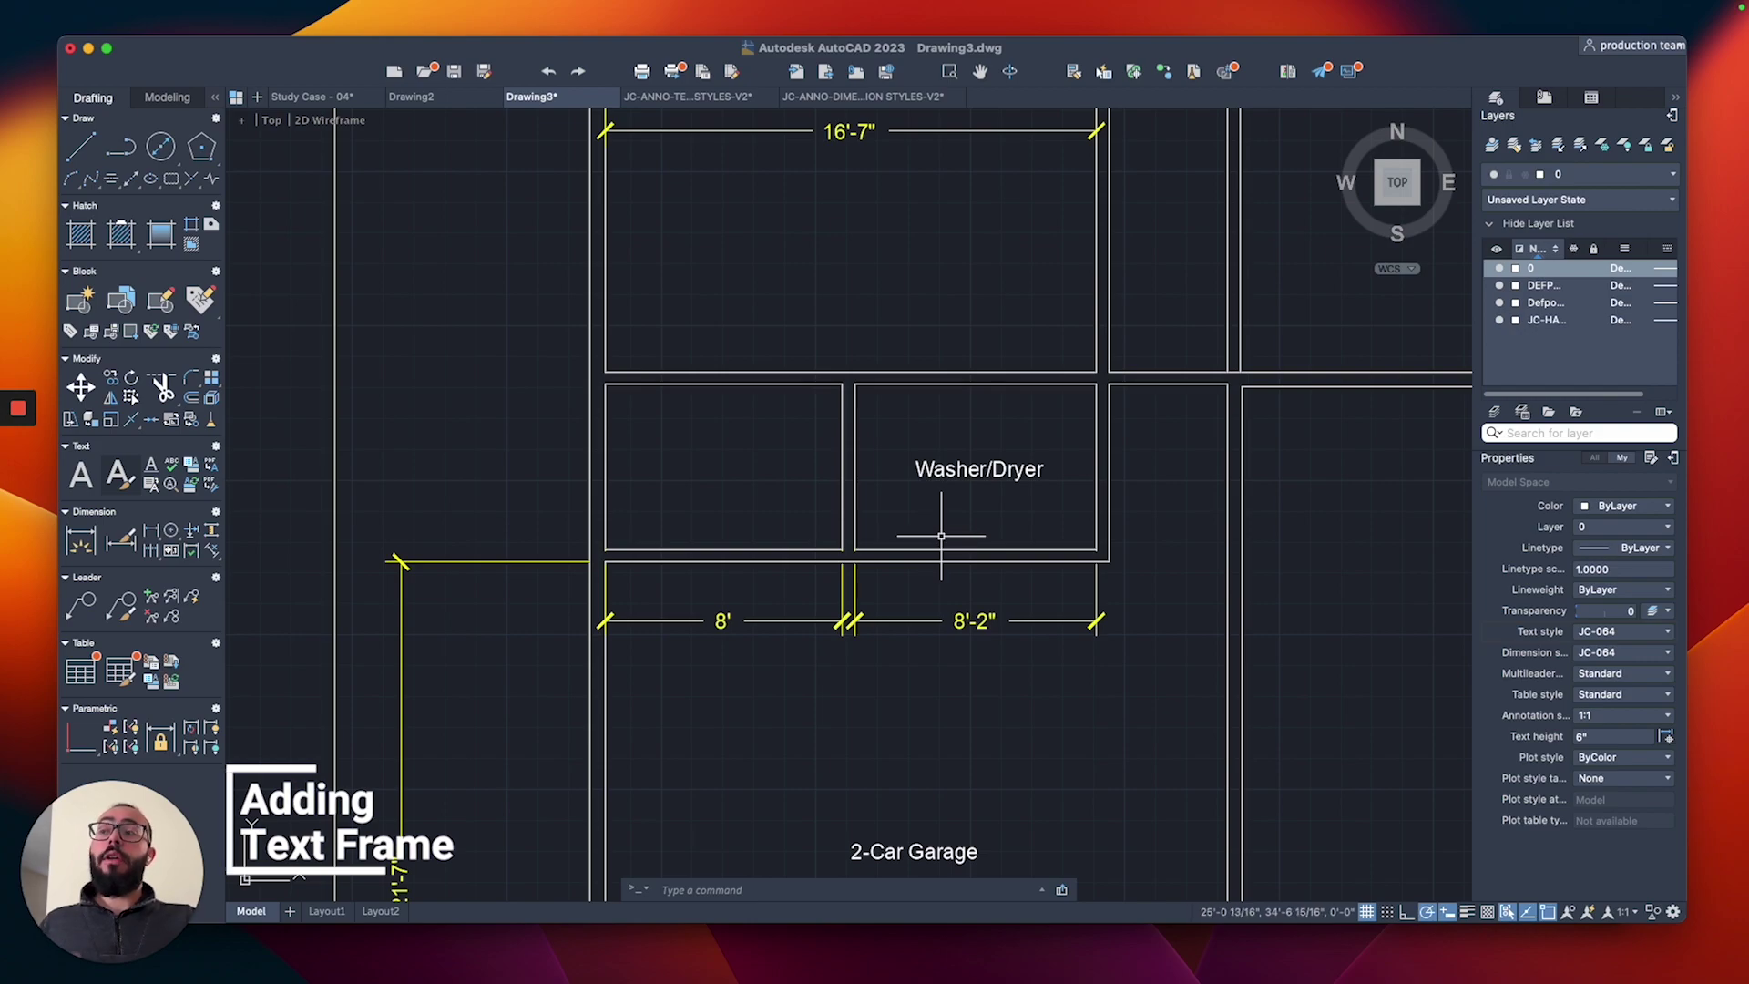
scroll(993, 506, down, 2)
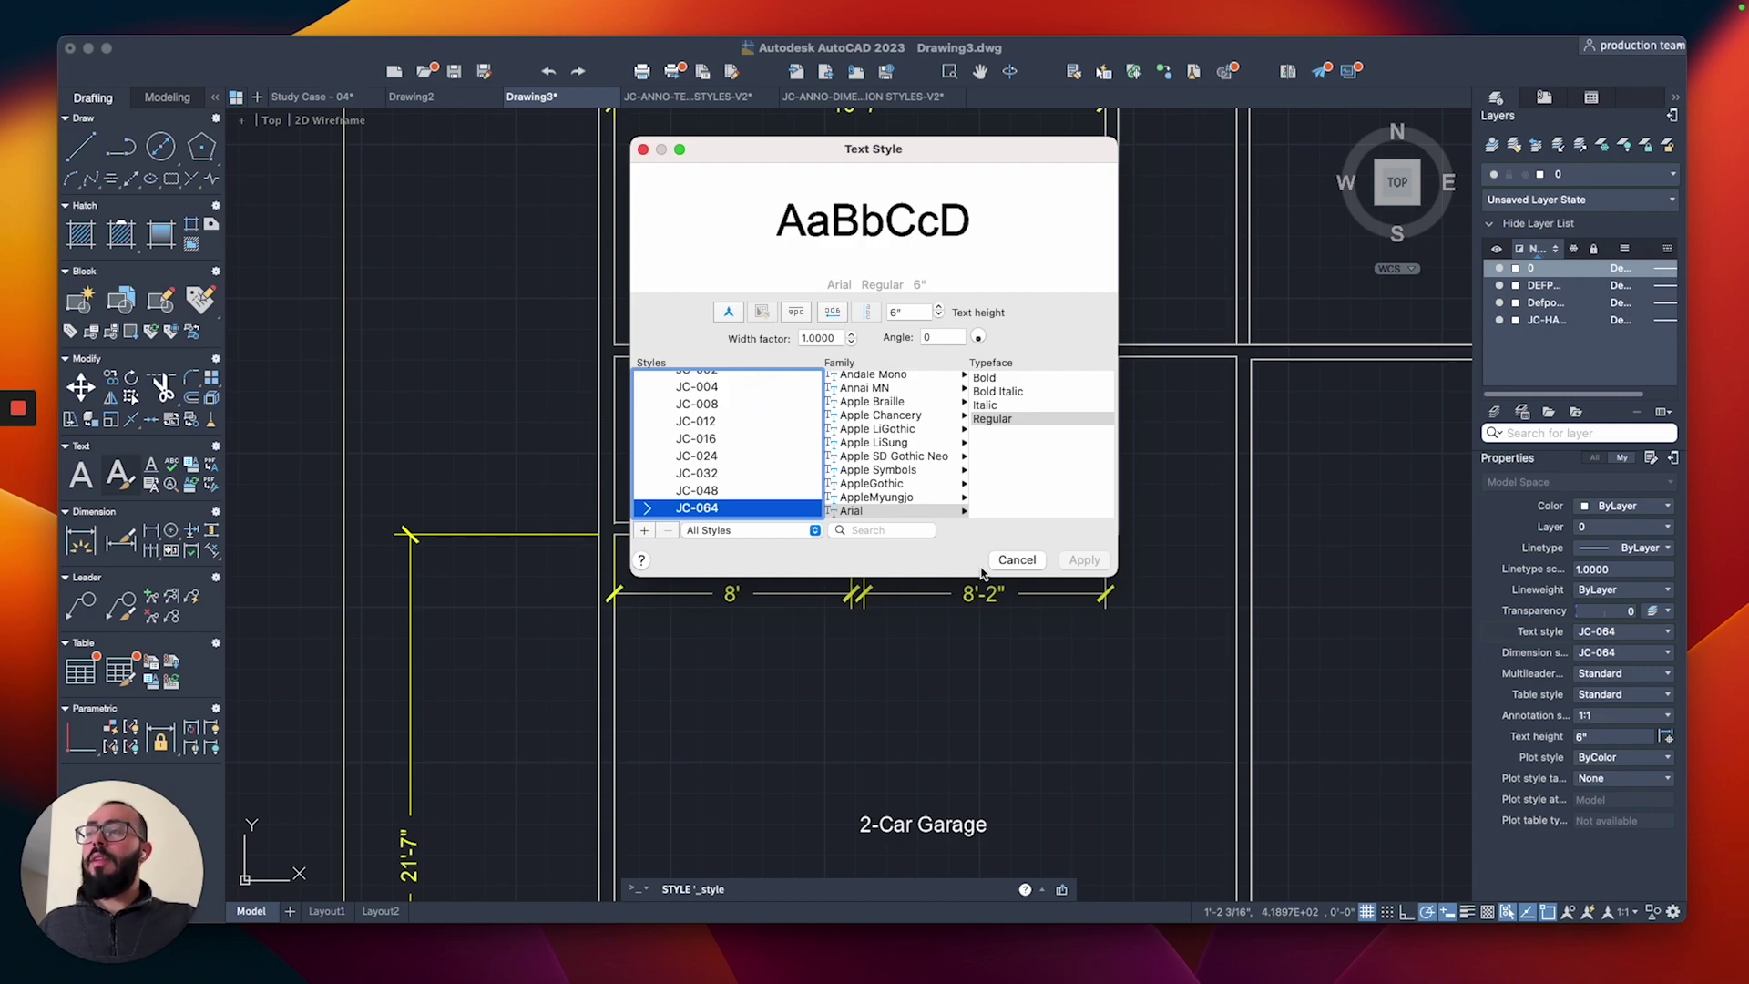
Step: Cancel the Text Style dialog and select the Washer/Dryer label to view its properties
click(1017, 560)
scroll(1007, 406, up, 3)
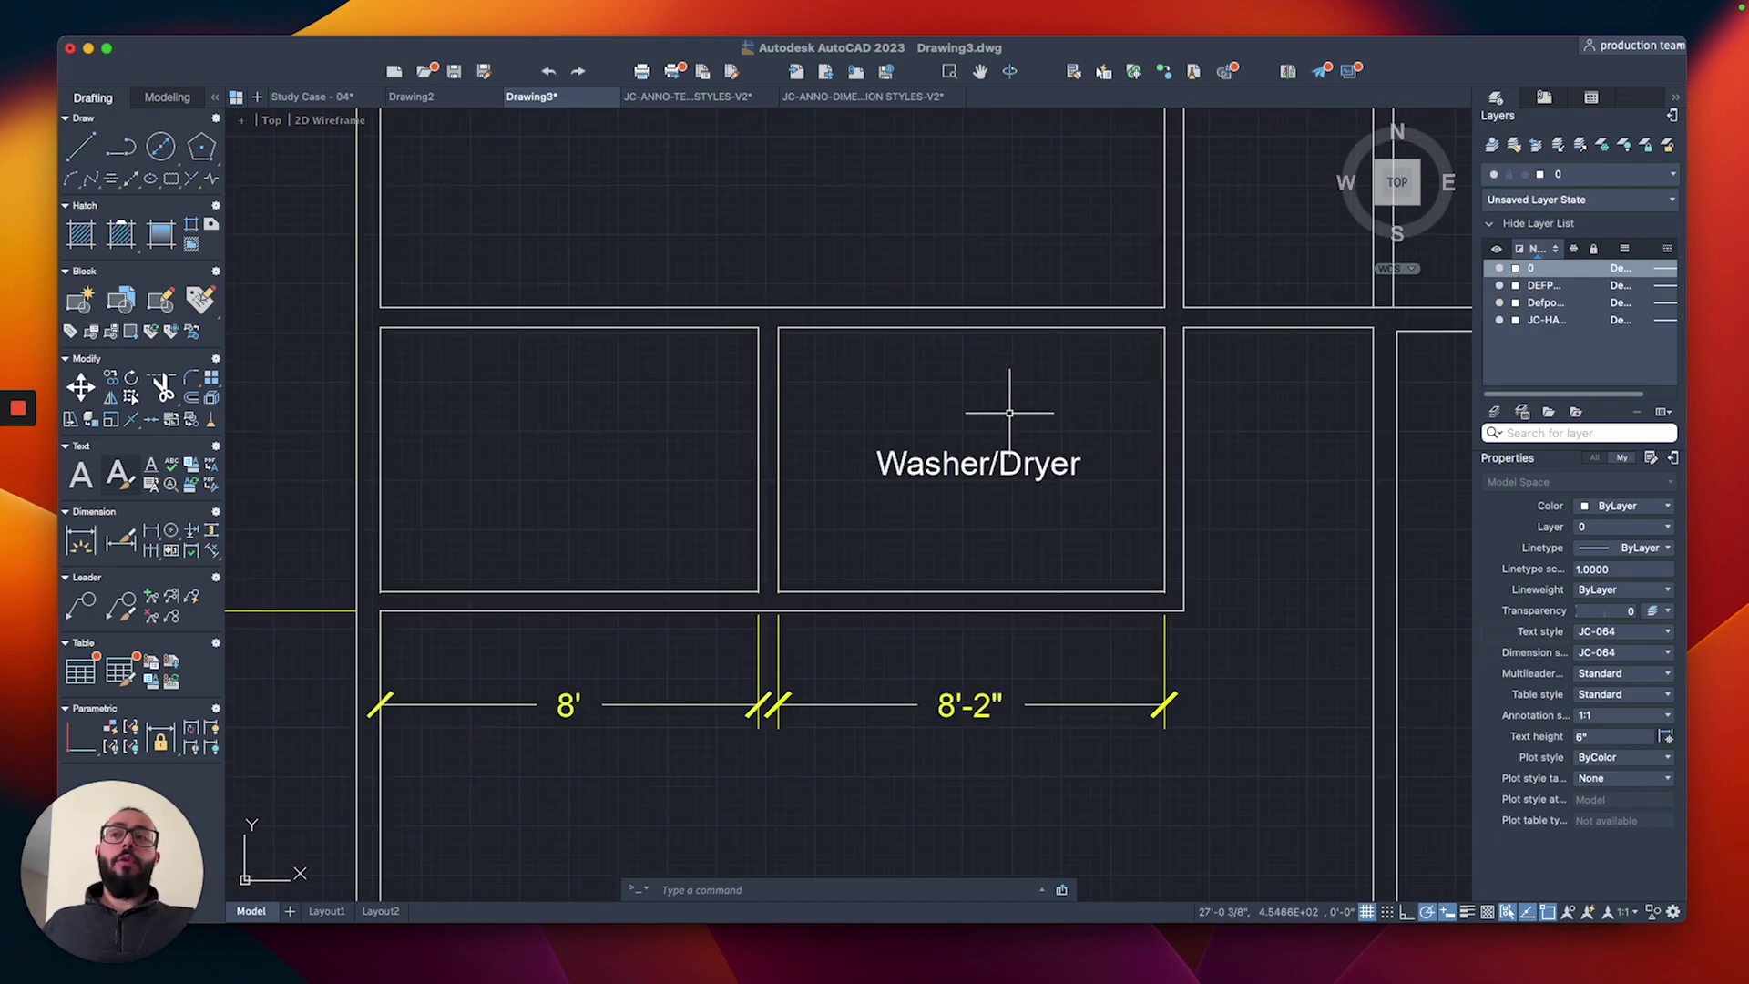
scroll(1076, 400, down, 2)
click(1047, 387)
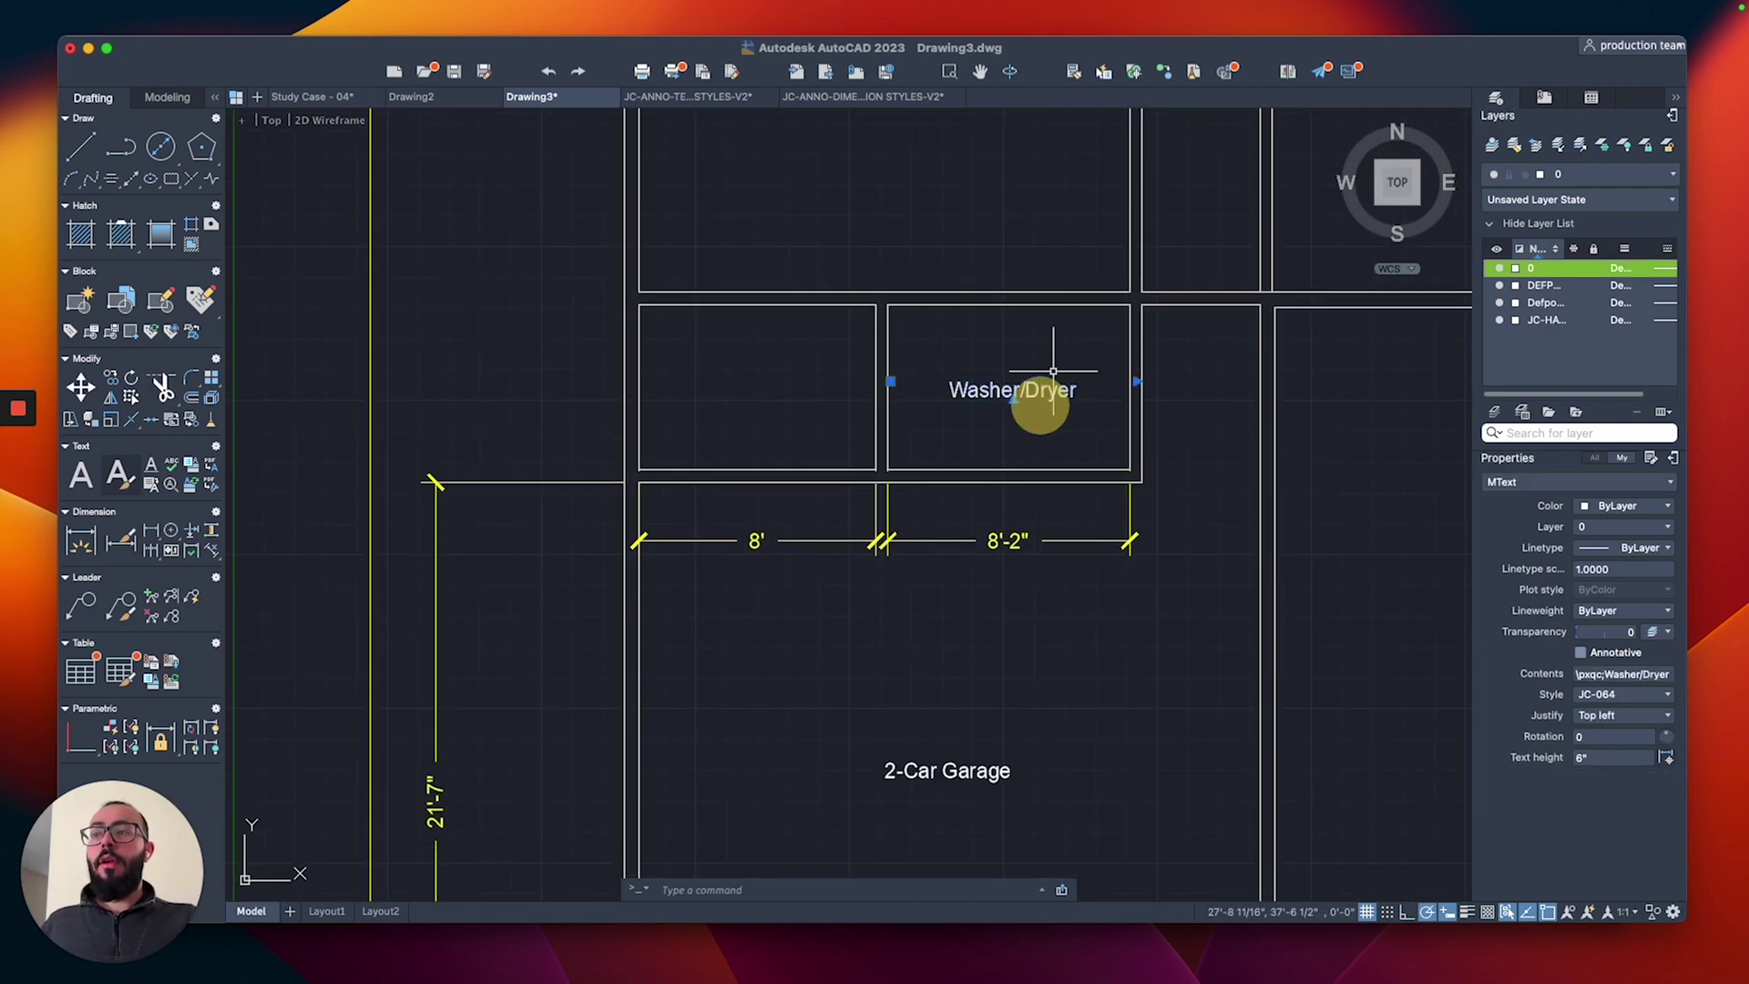
scroll(1053, 369, up, 2)
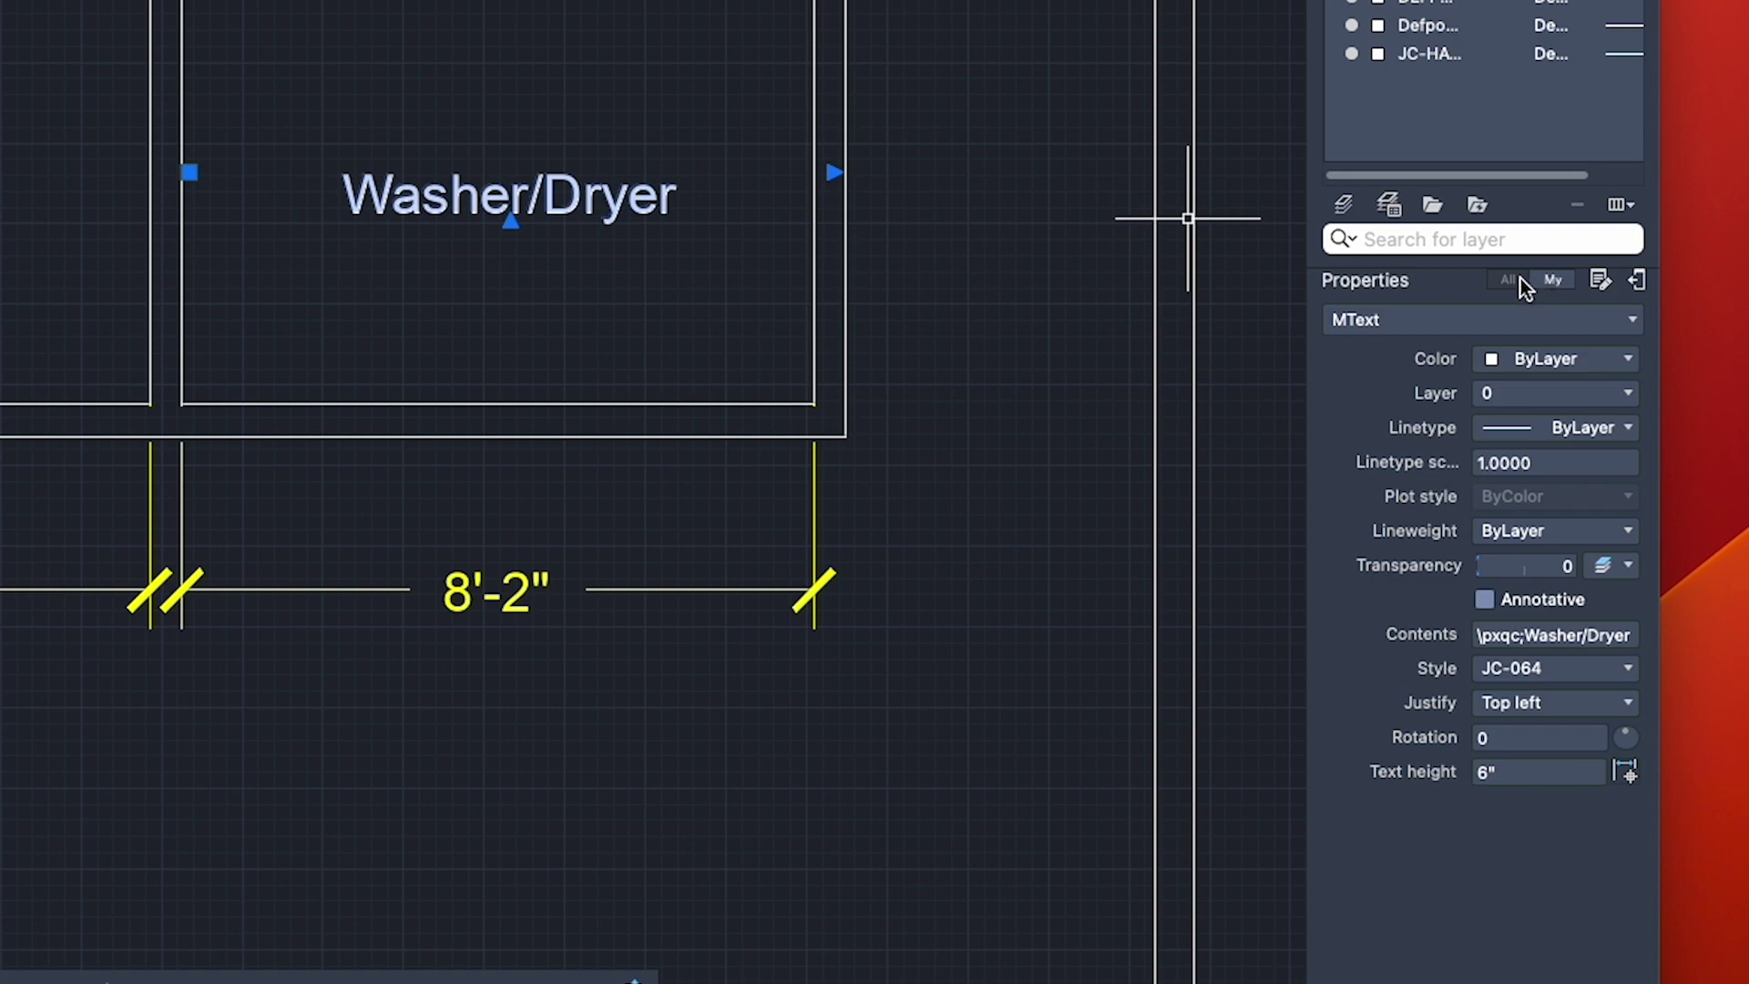
Step: Turn on Text frame for the Washer/Dryer label in the Properties palette
click(1511, 281)
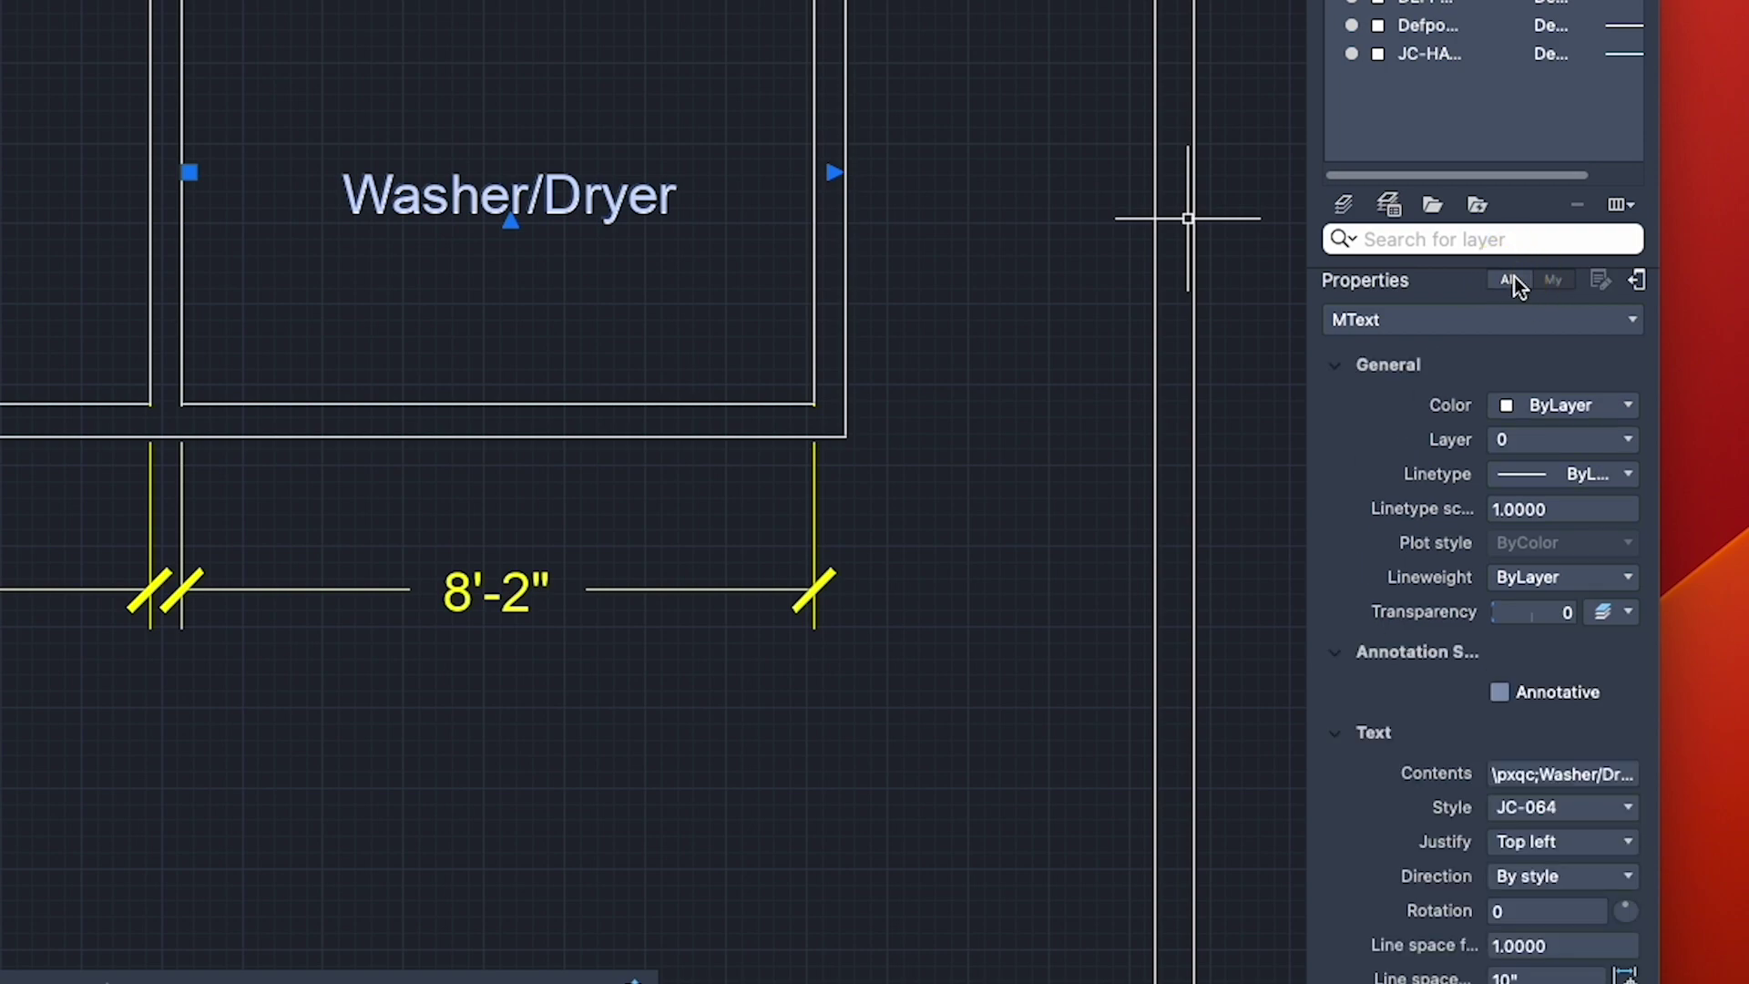
scroll(1406, 421, down, 1)
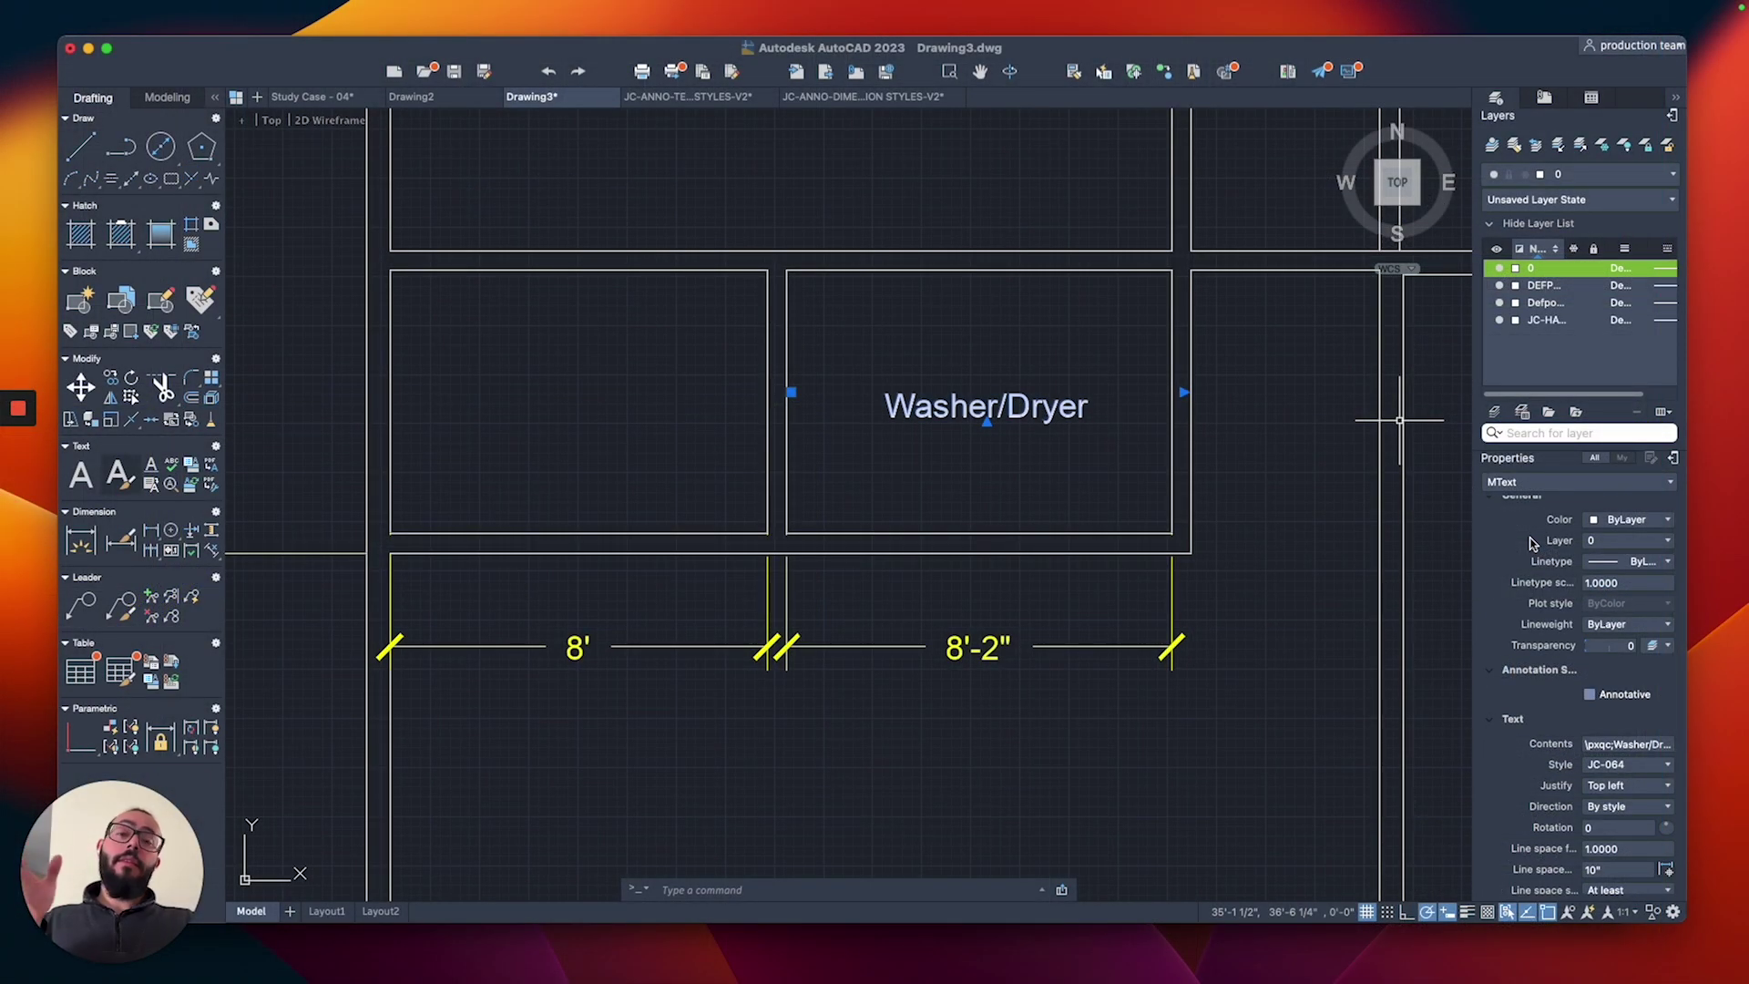
scroll(1531, 537, down, 5)
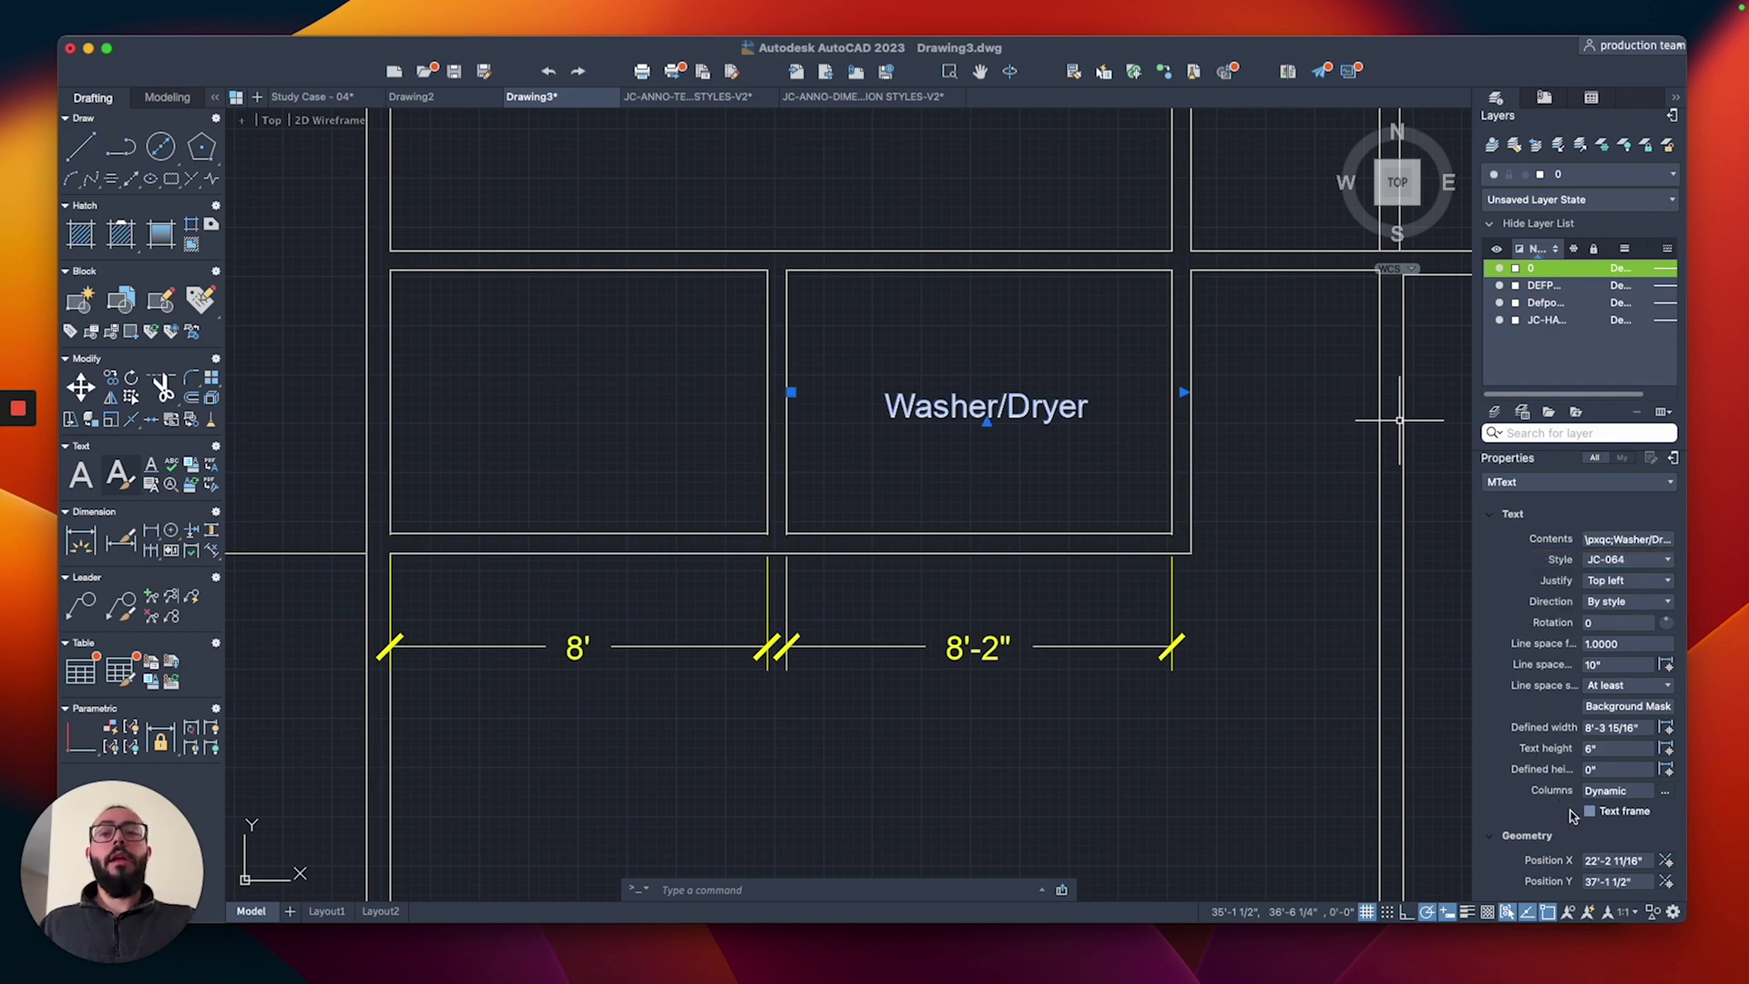
scroll(1628, 823, down, 1)
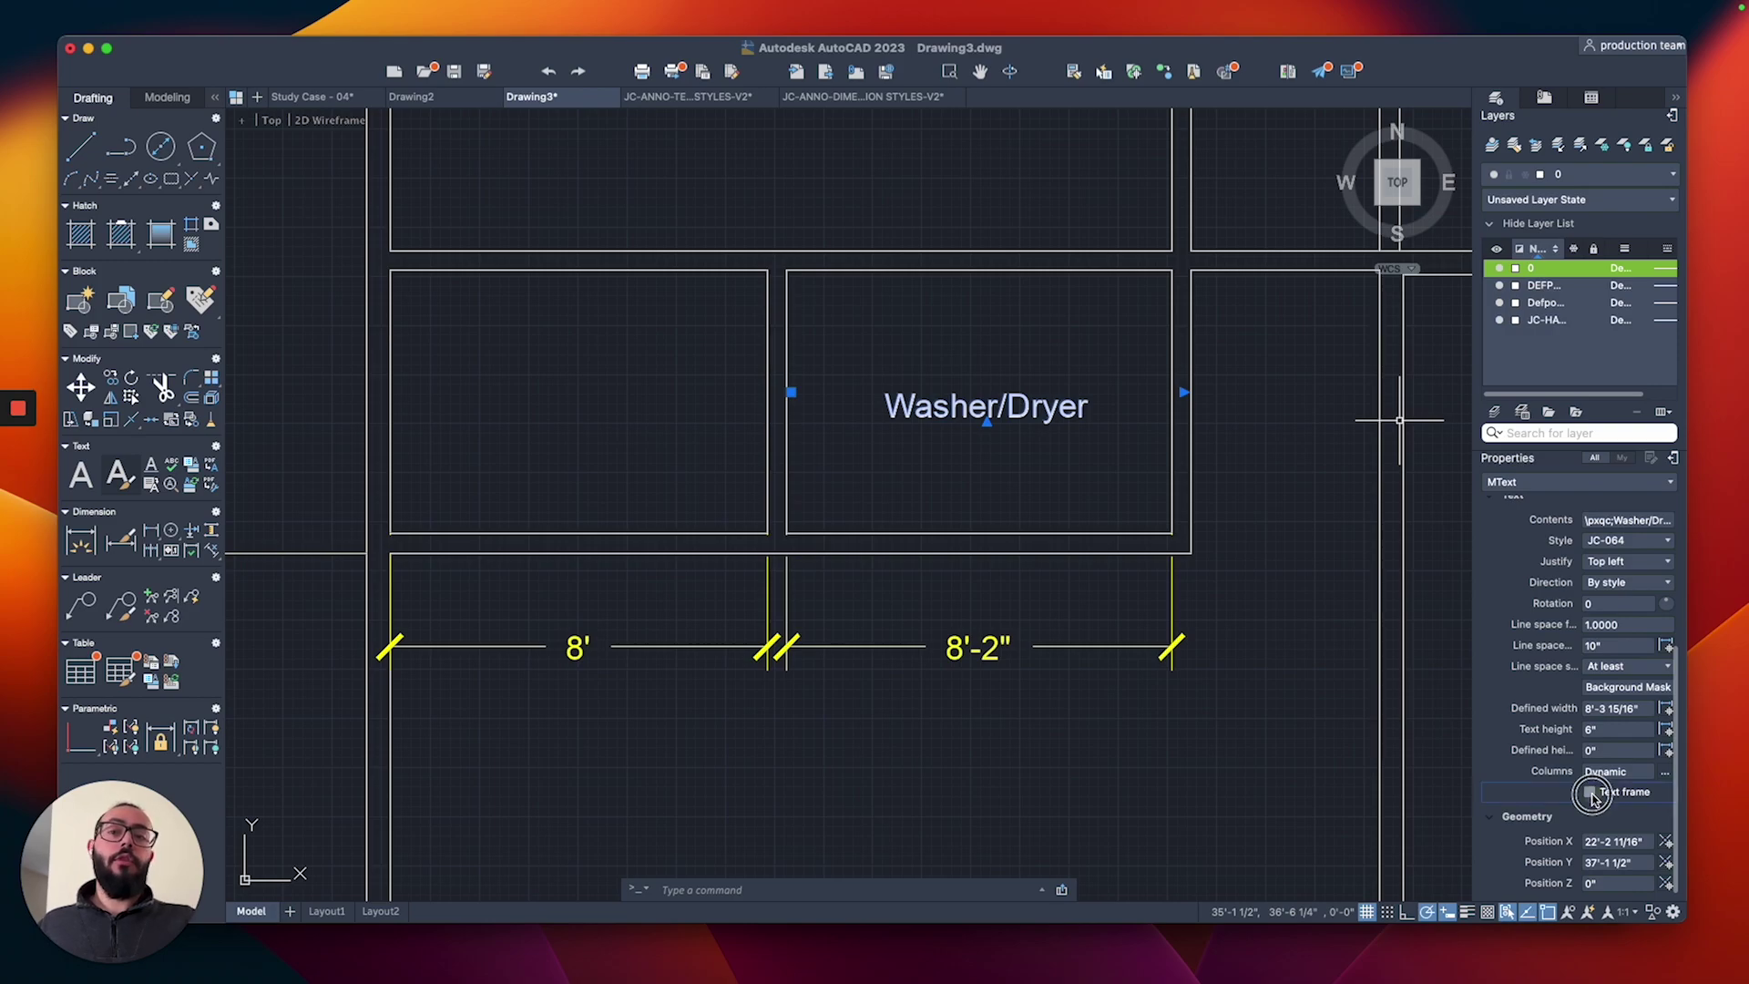
click(1591, 792)
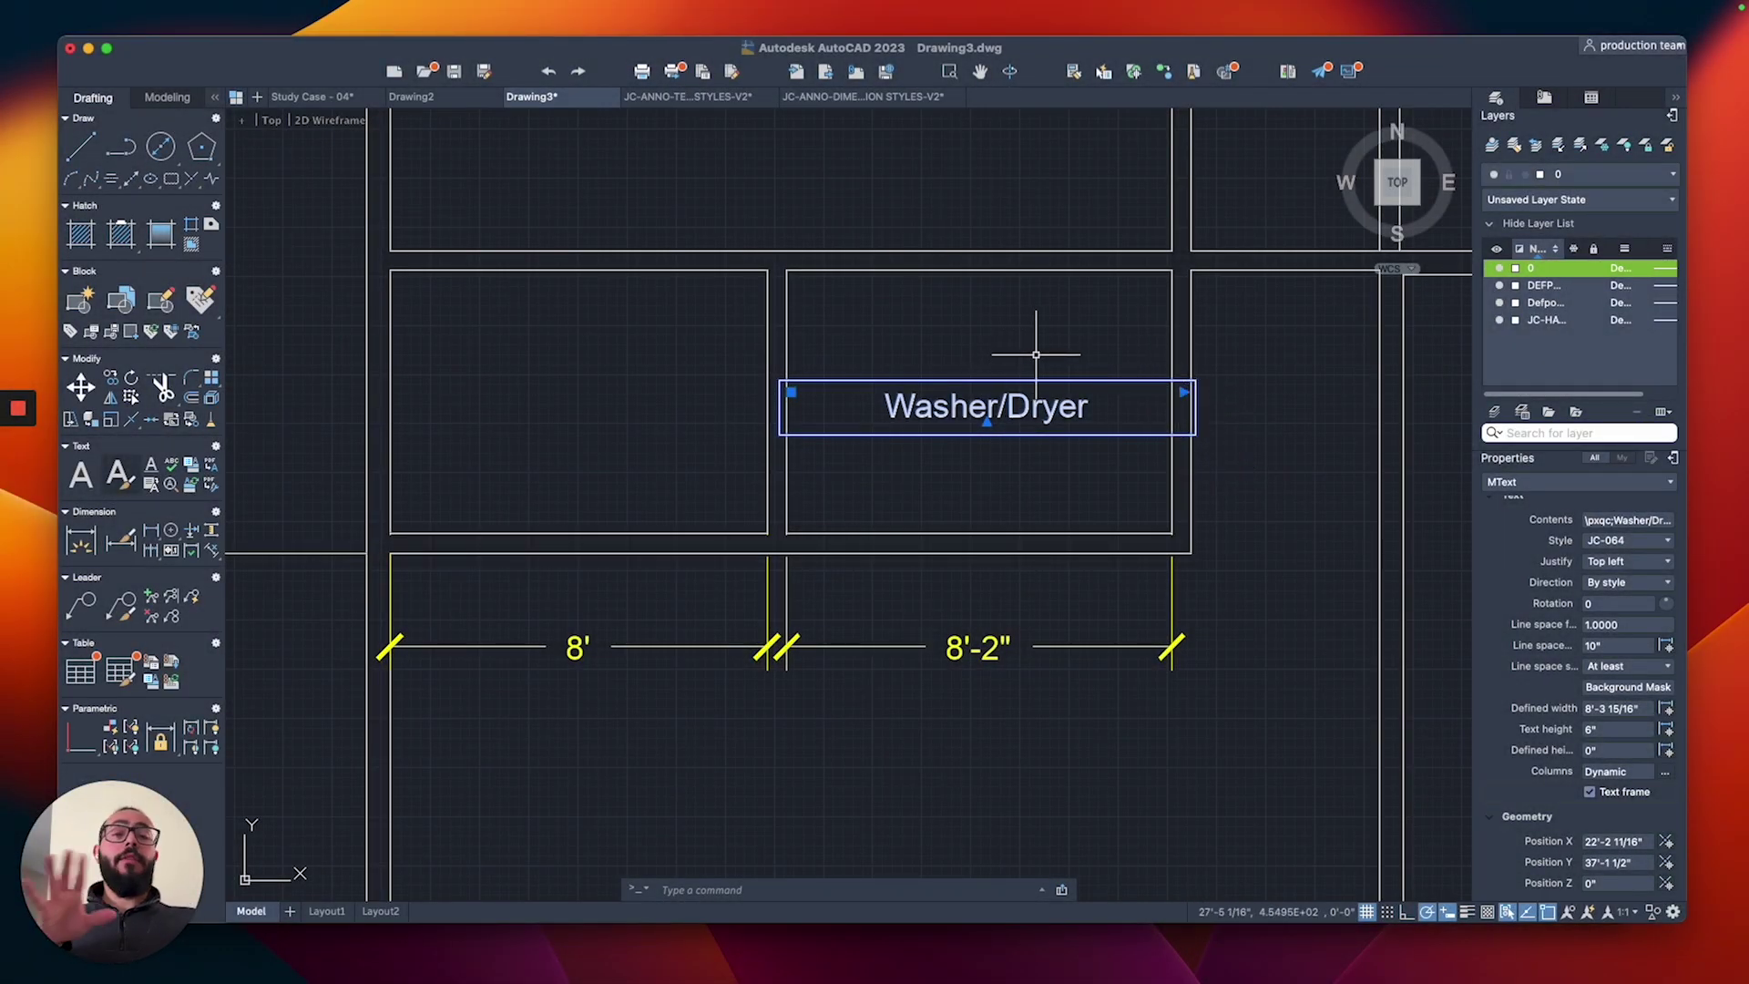
scroll(1104, 354, up, 2)
Step: Narrow the Washer/Dryer label's width and move it to the centre of the room
click(1229, 413)
click(975, 411)
click(603, 415)
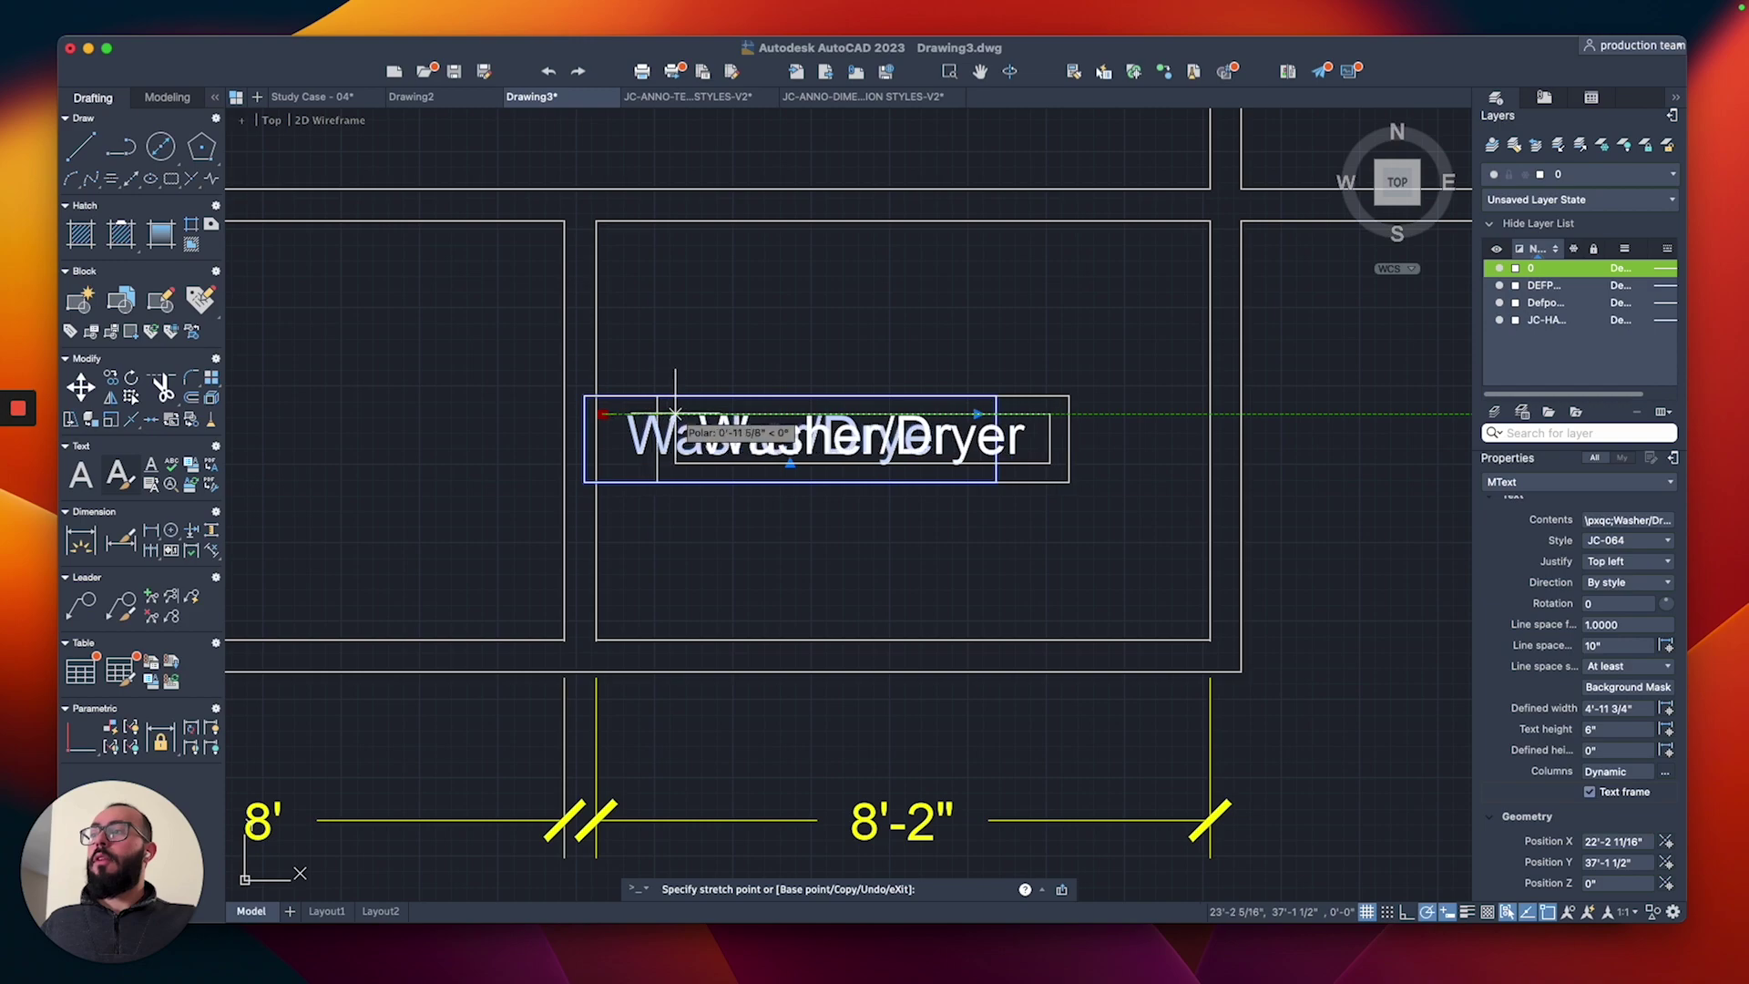
click(742, 414)
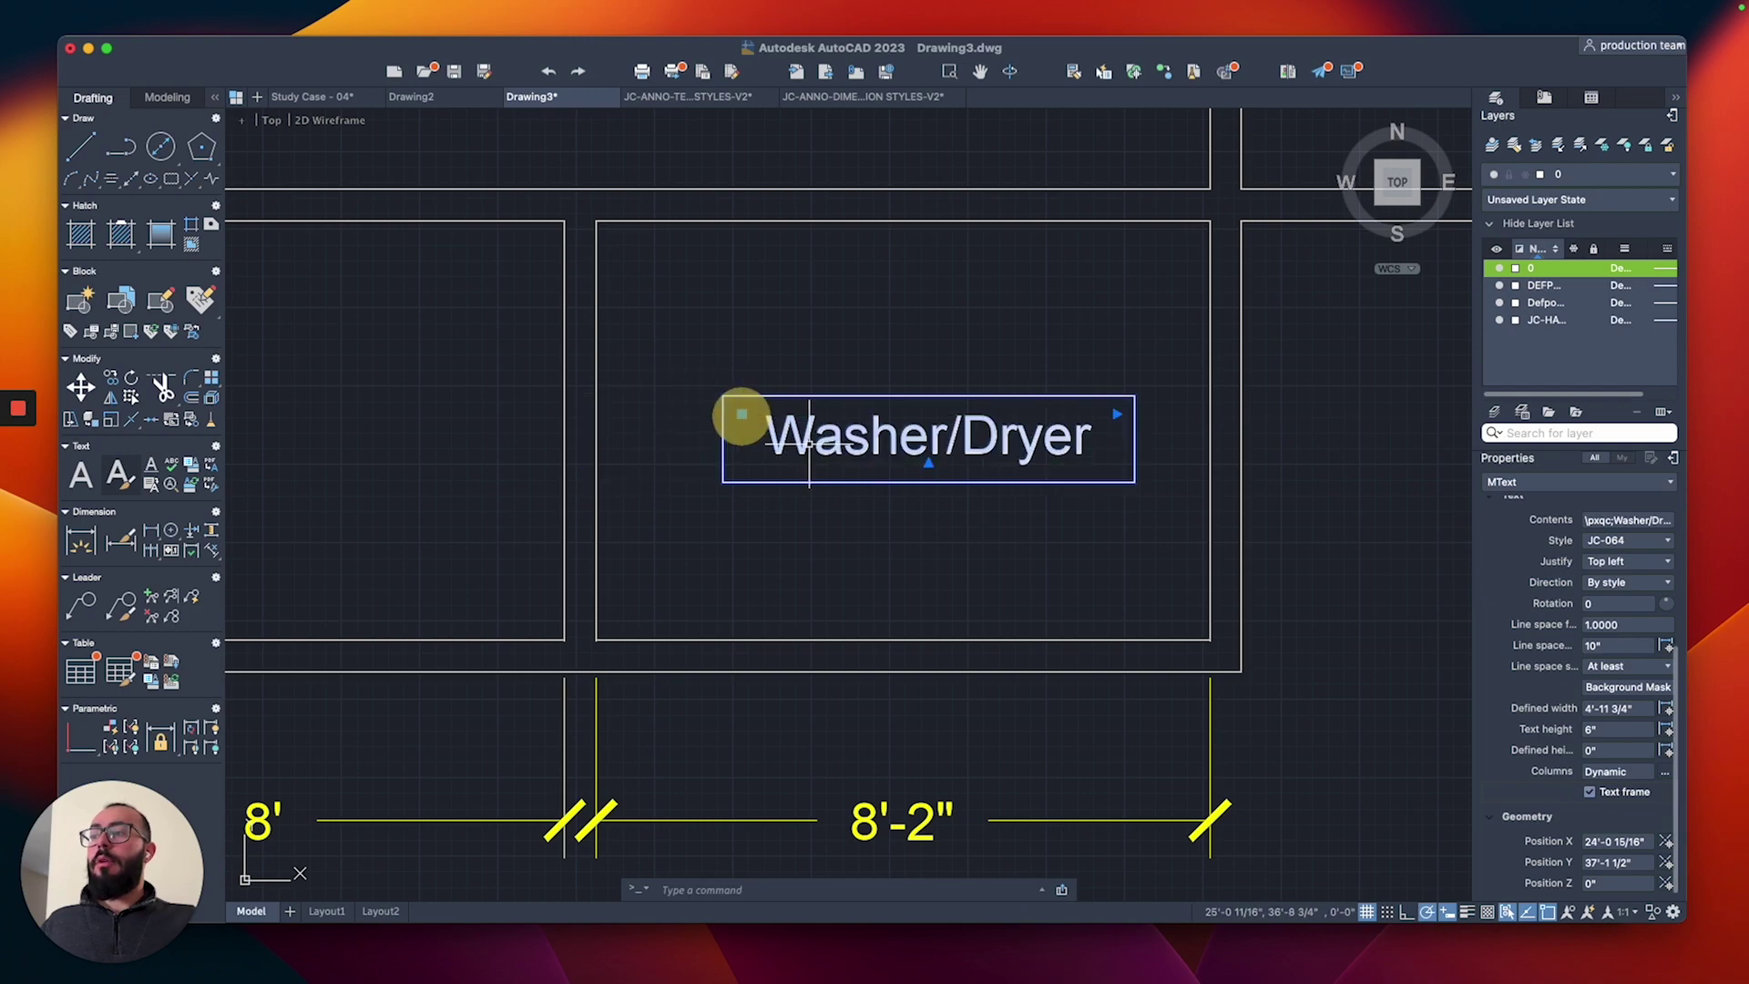
Step: Fit the frame's bottom edge to the text and deselect the label
click(929, 467)
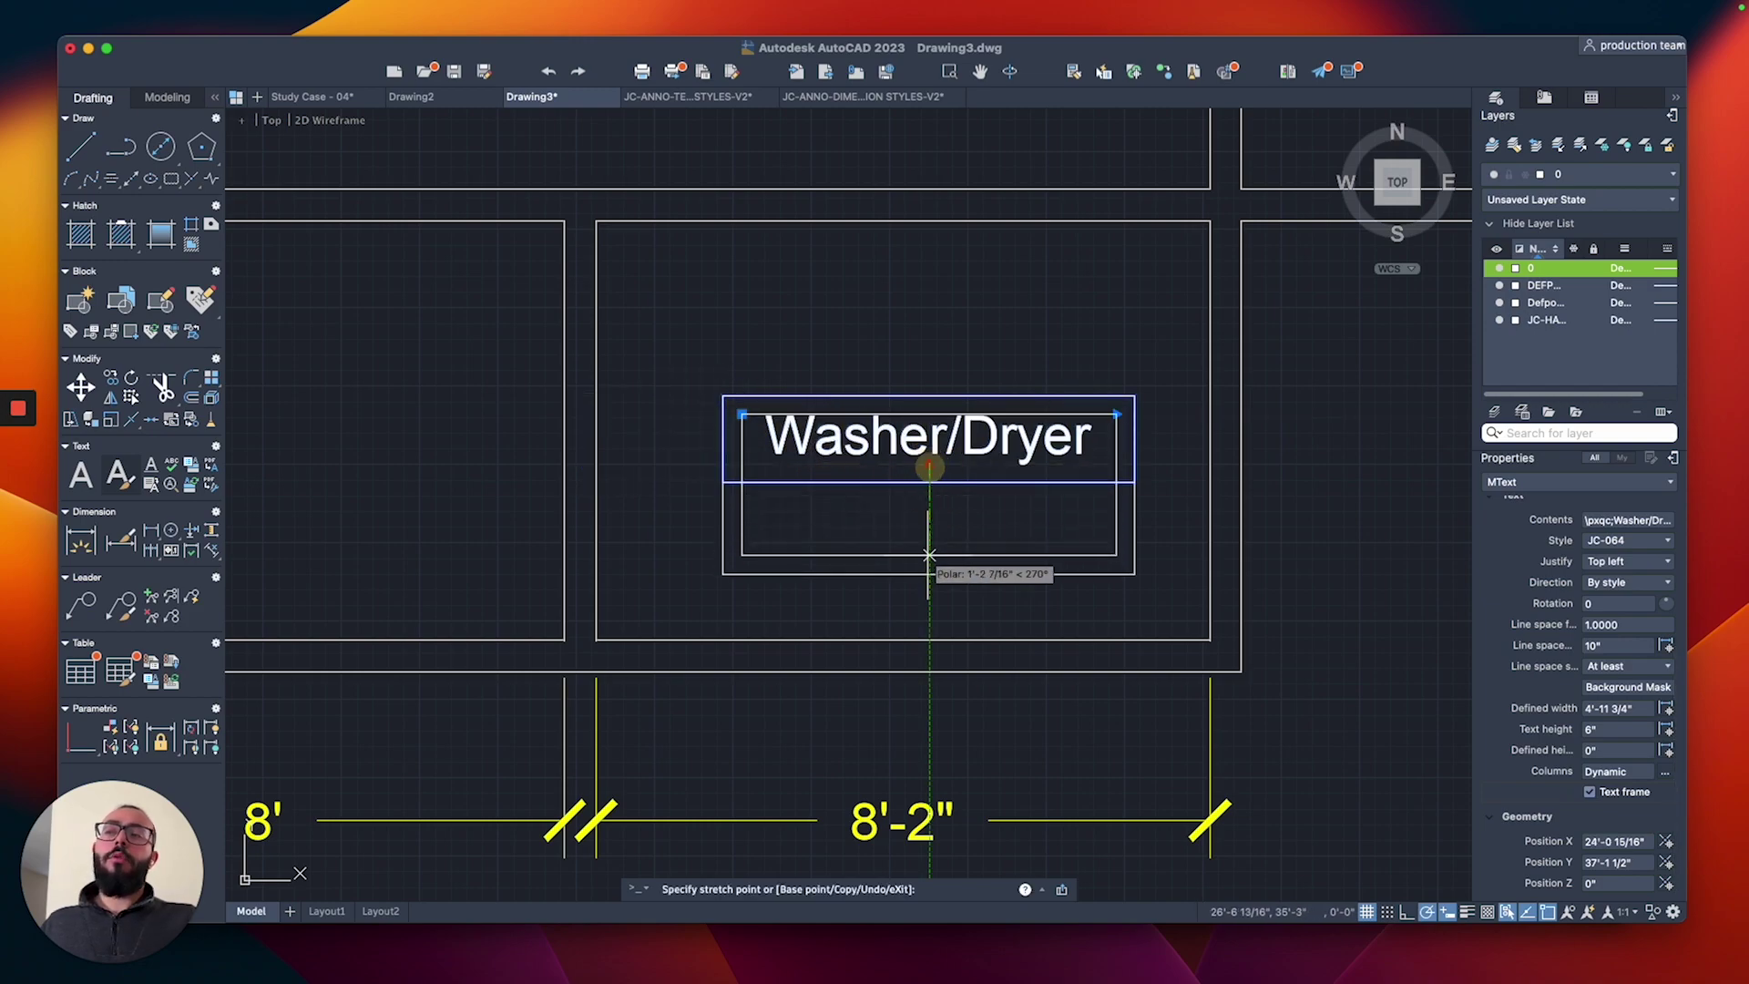
click(929, 474)
scroll(864, 484, down, 4)
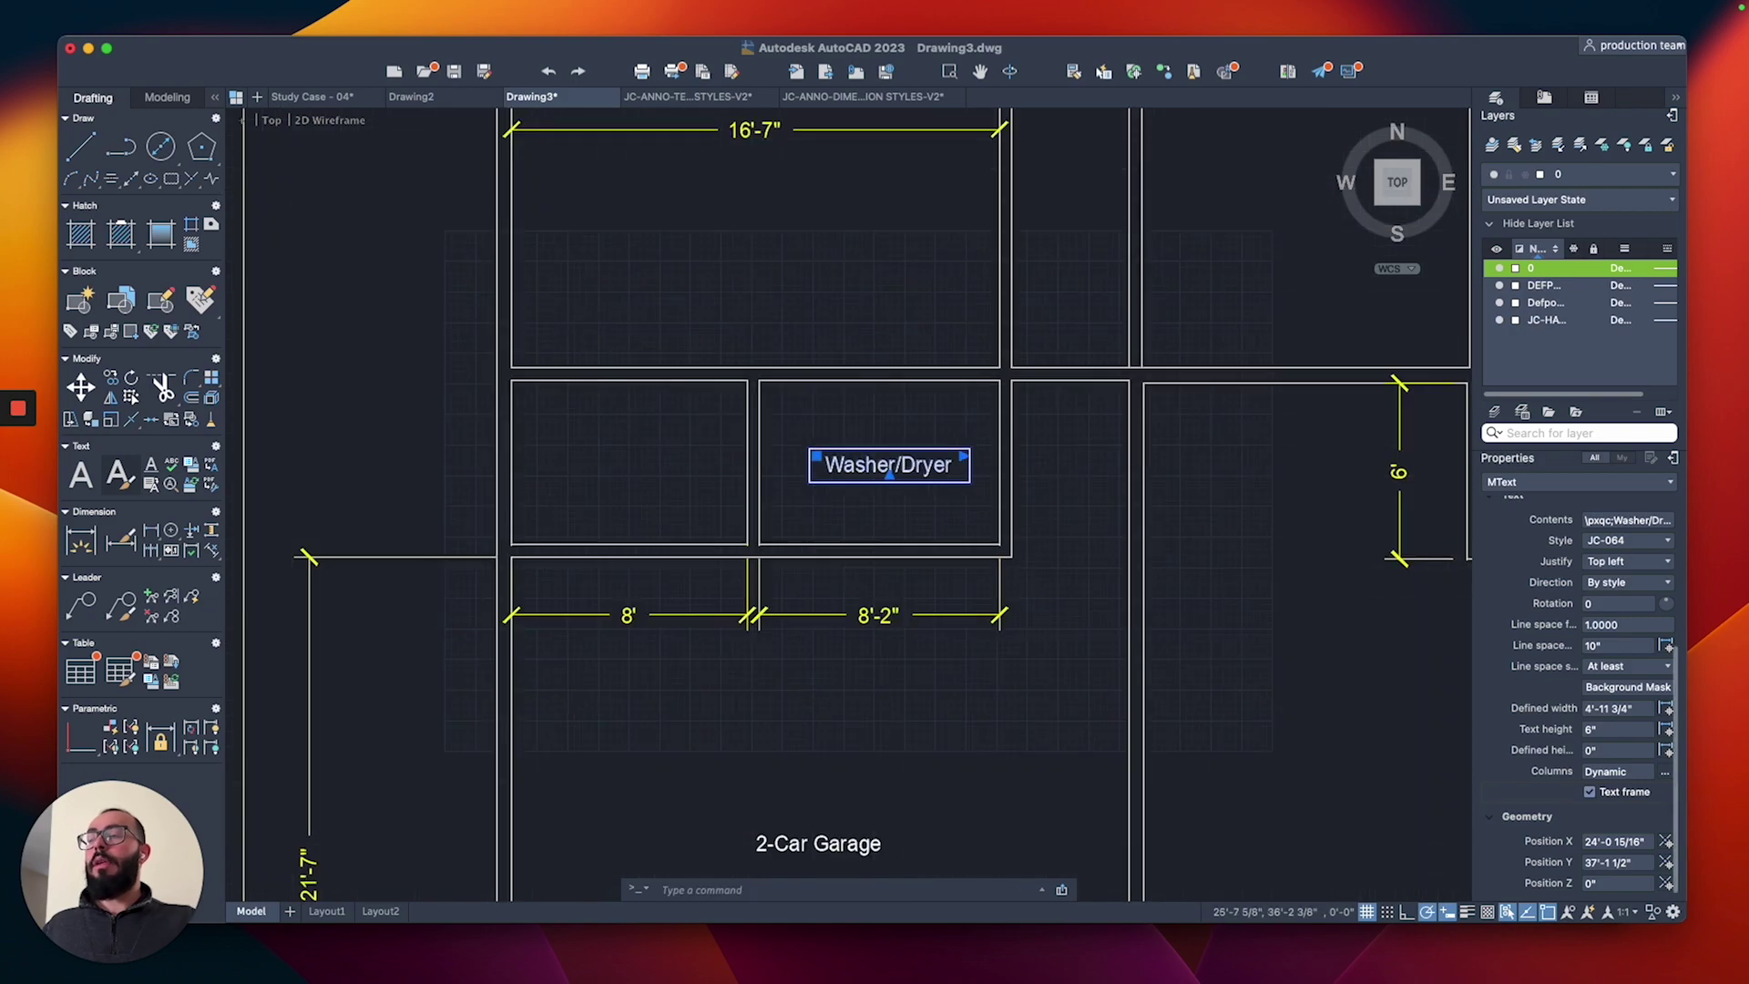
mouse_move(864, 483)
middle_down()
mouse_move(864, 403)
mouse_move(952, 391)
middle_up()
key(Escape)
Step: Frame the 2-Car Garage label alone, then undo that and the earlier frame changes
middle_drag(922, 720, 933, 660)
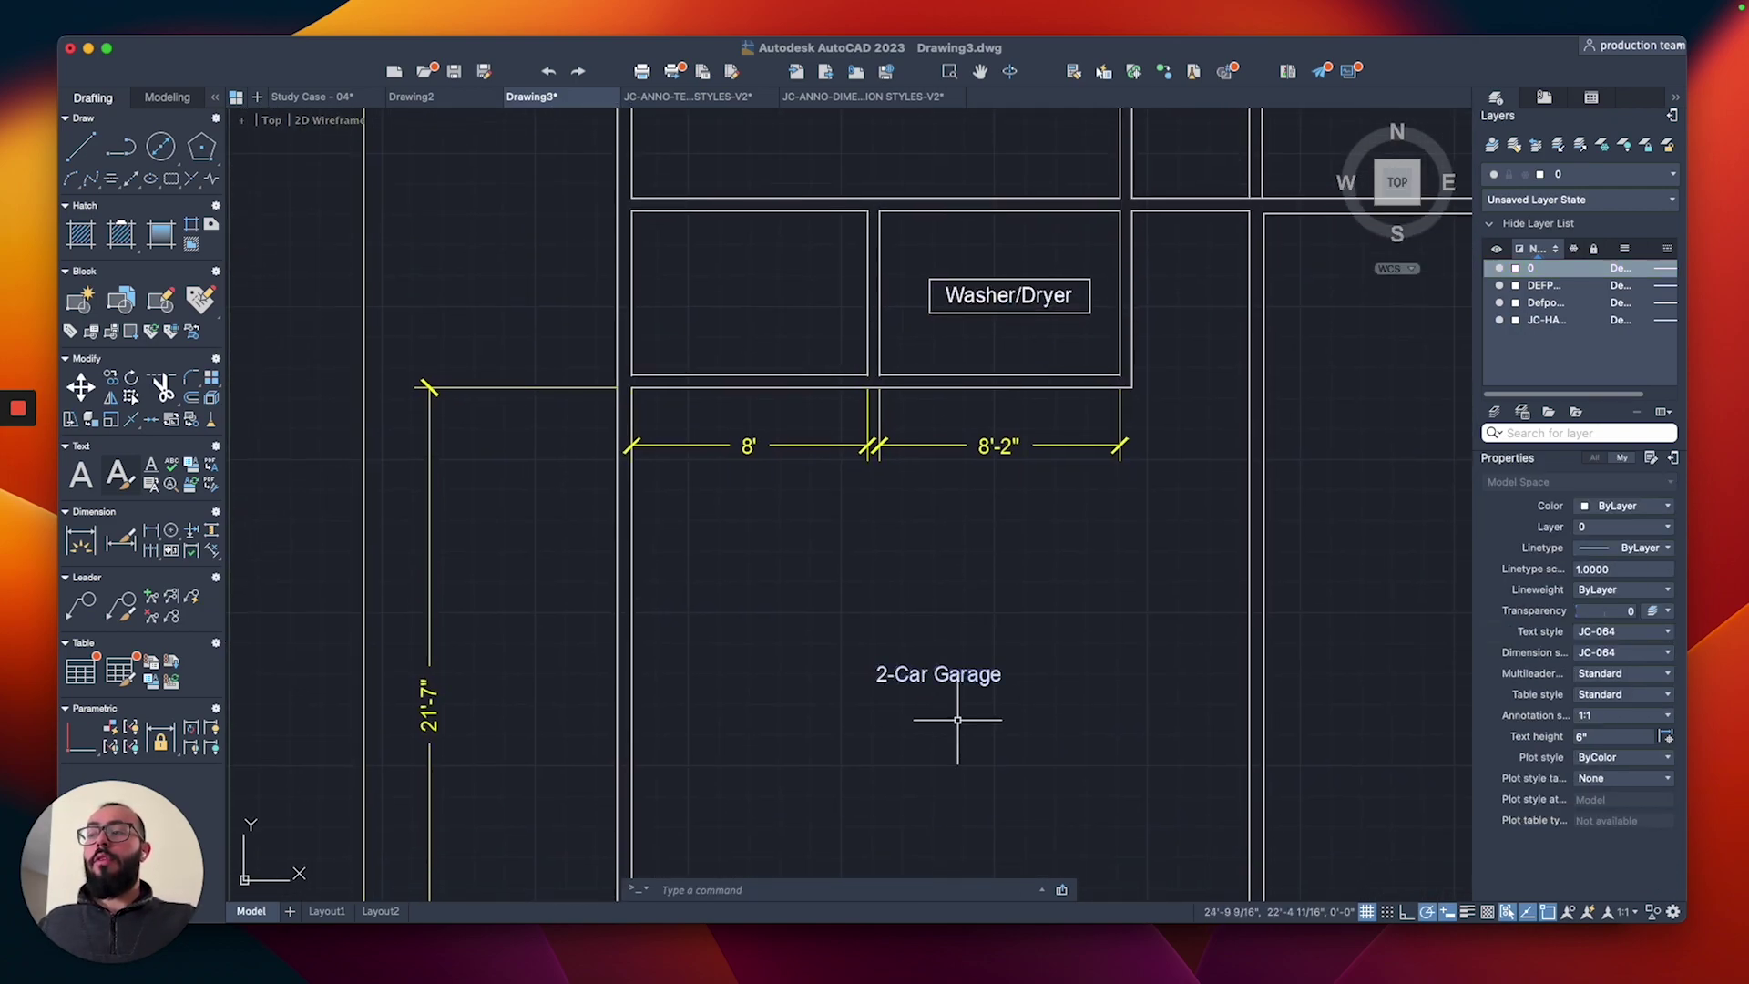
click(943, 676)
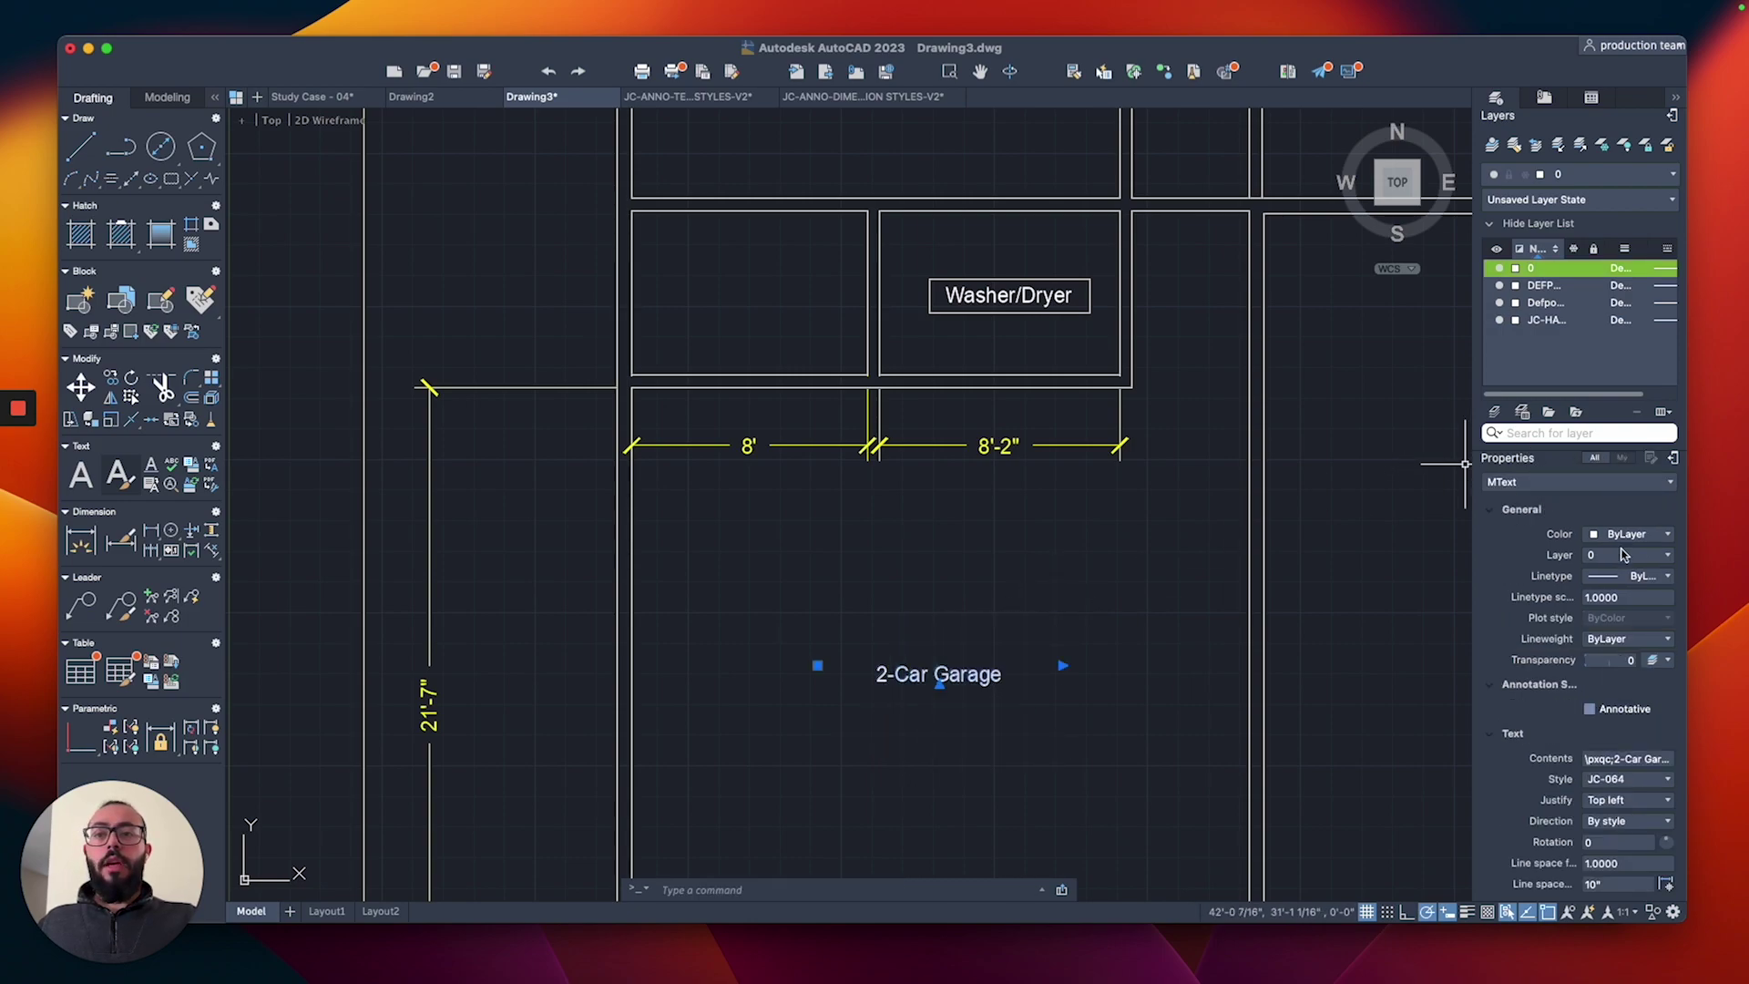
scroll(1621, 555, down, 5)
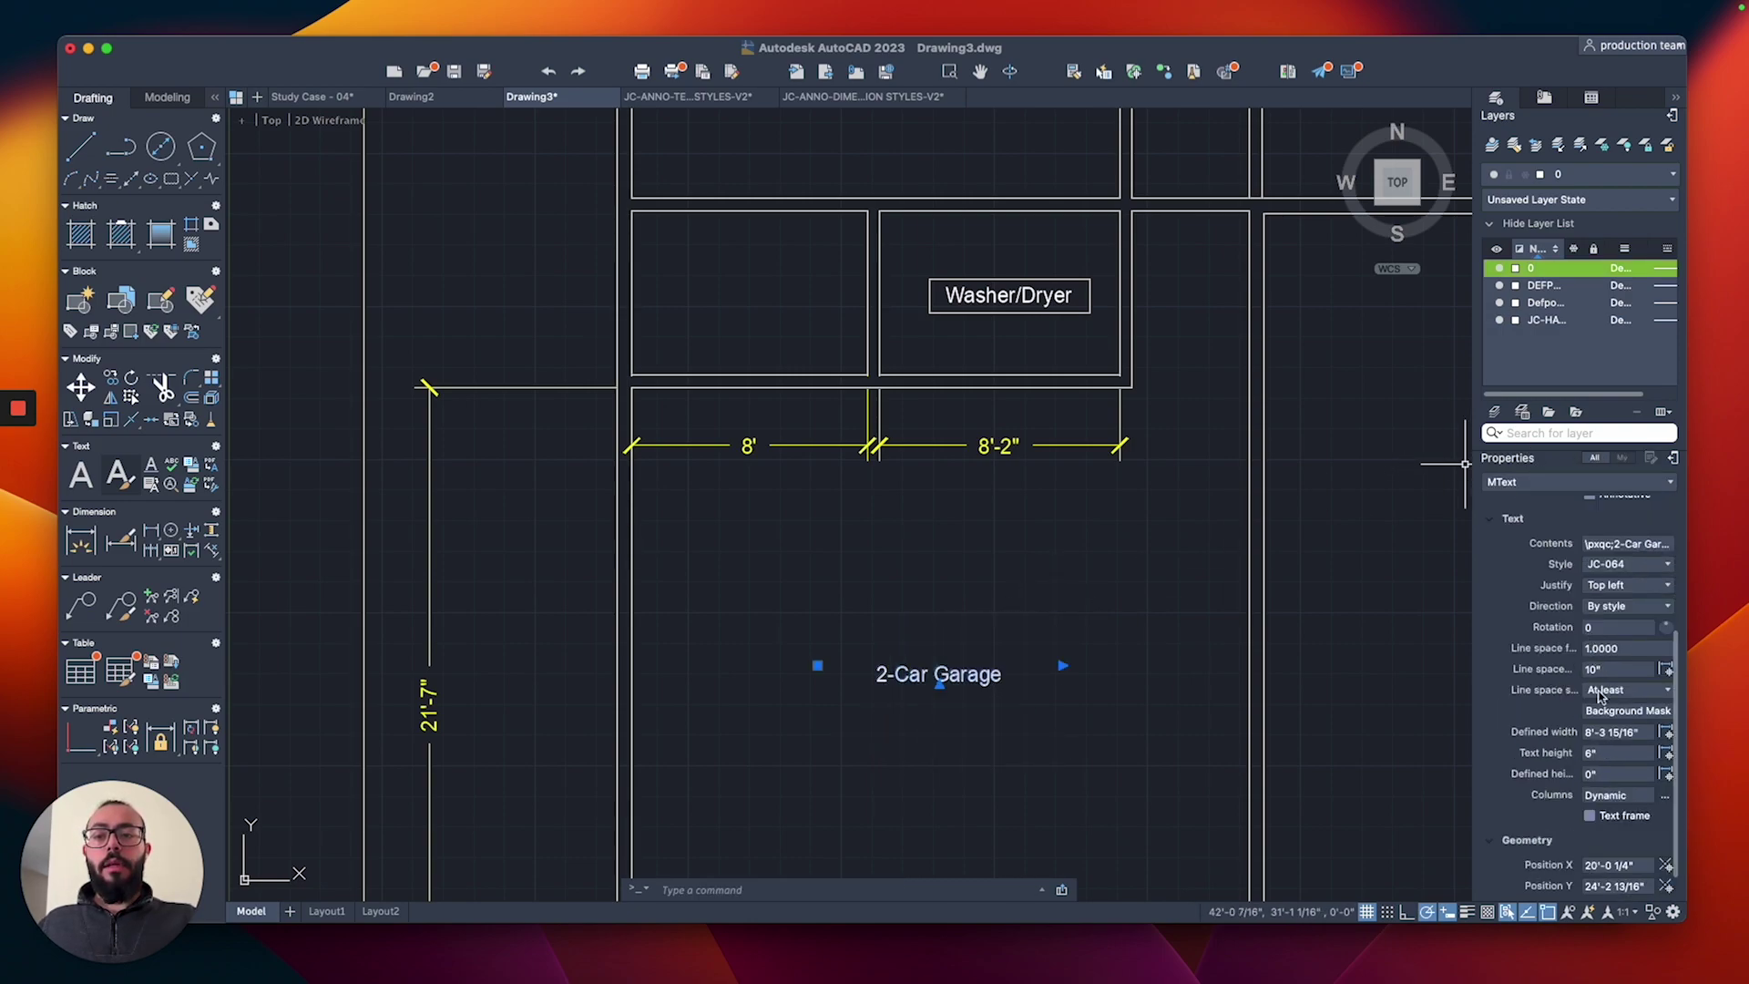
click(1605, 822)
key(Escape)
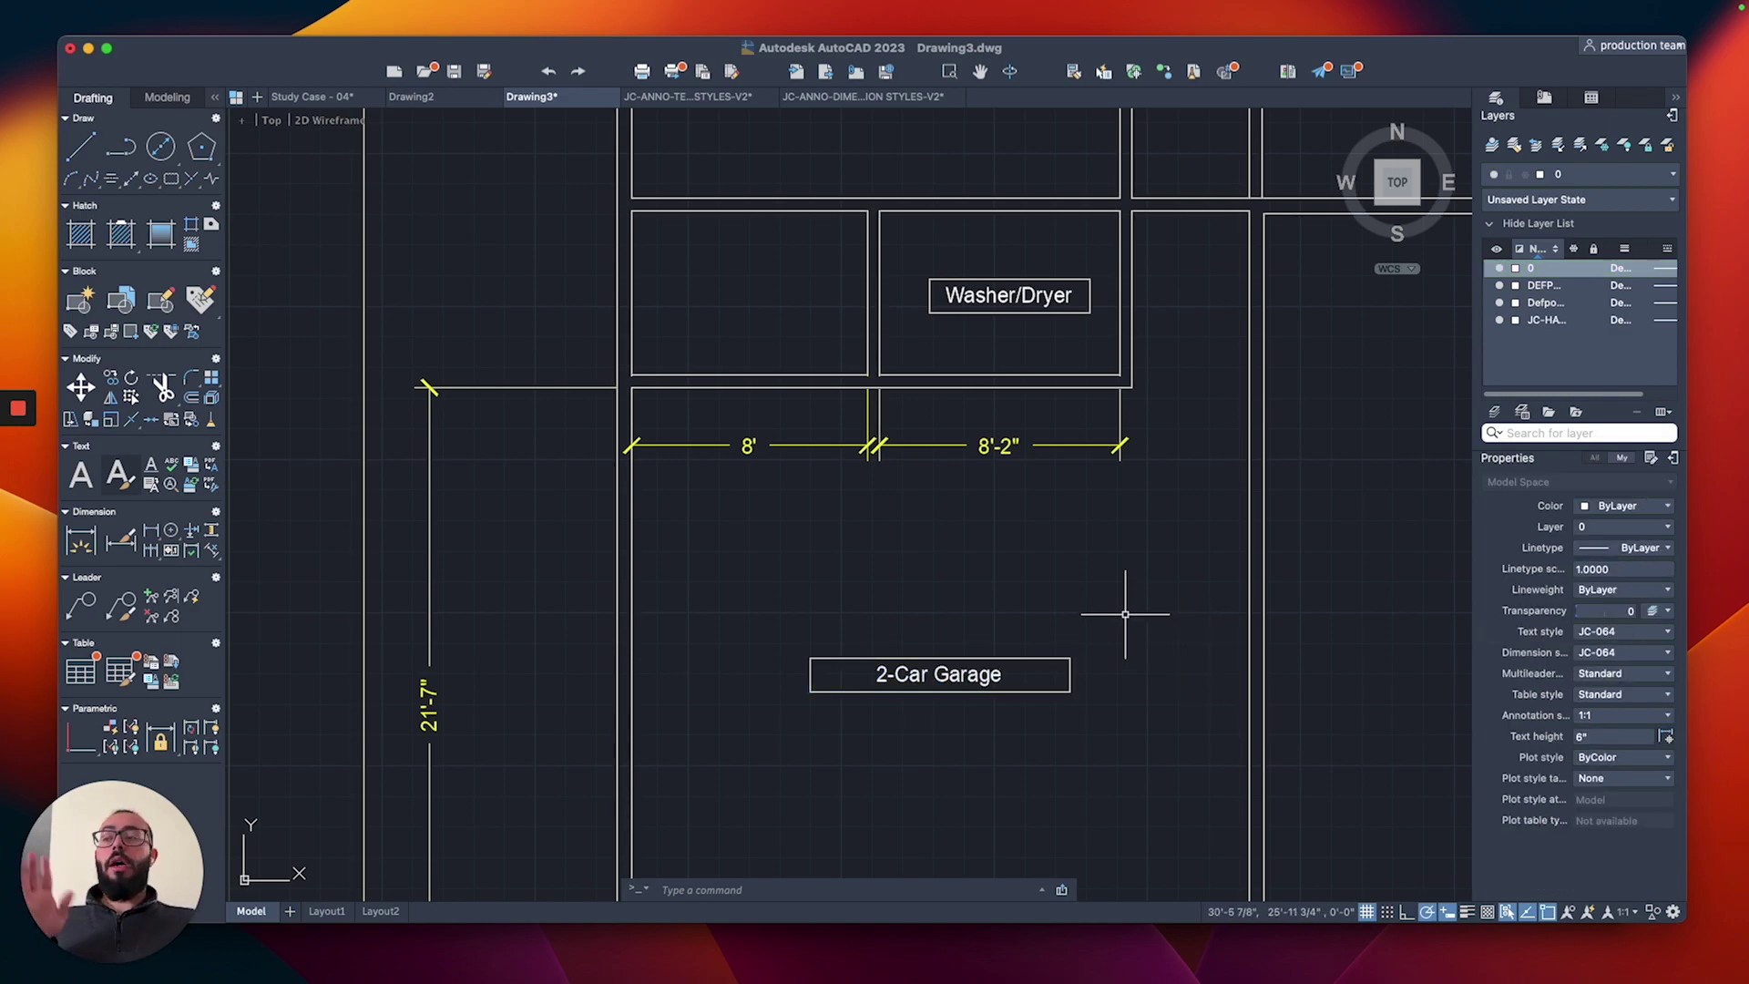
key(super+z)
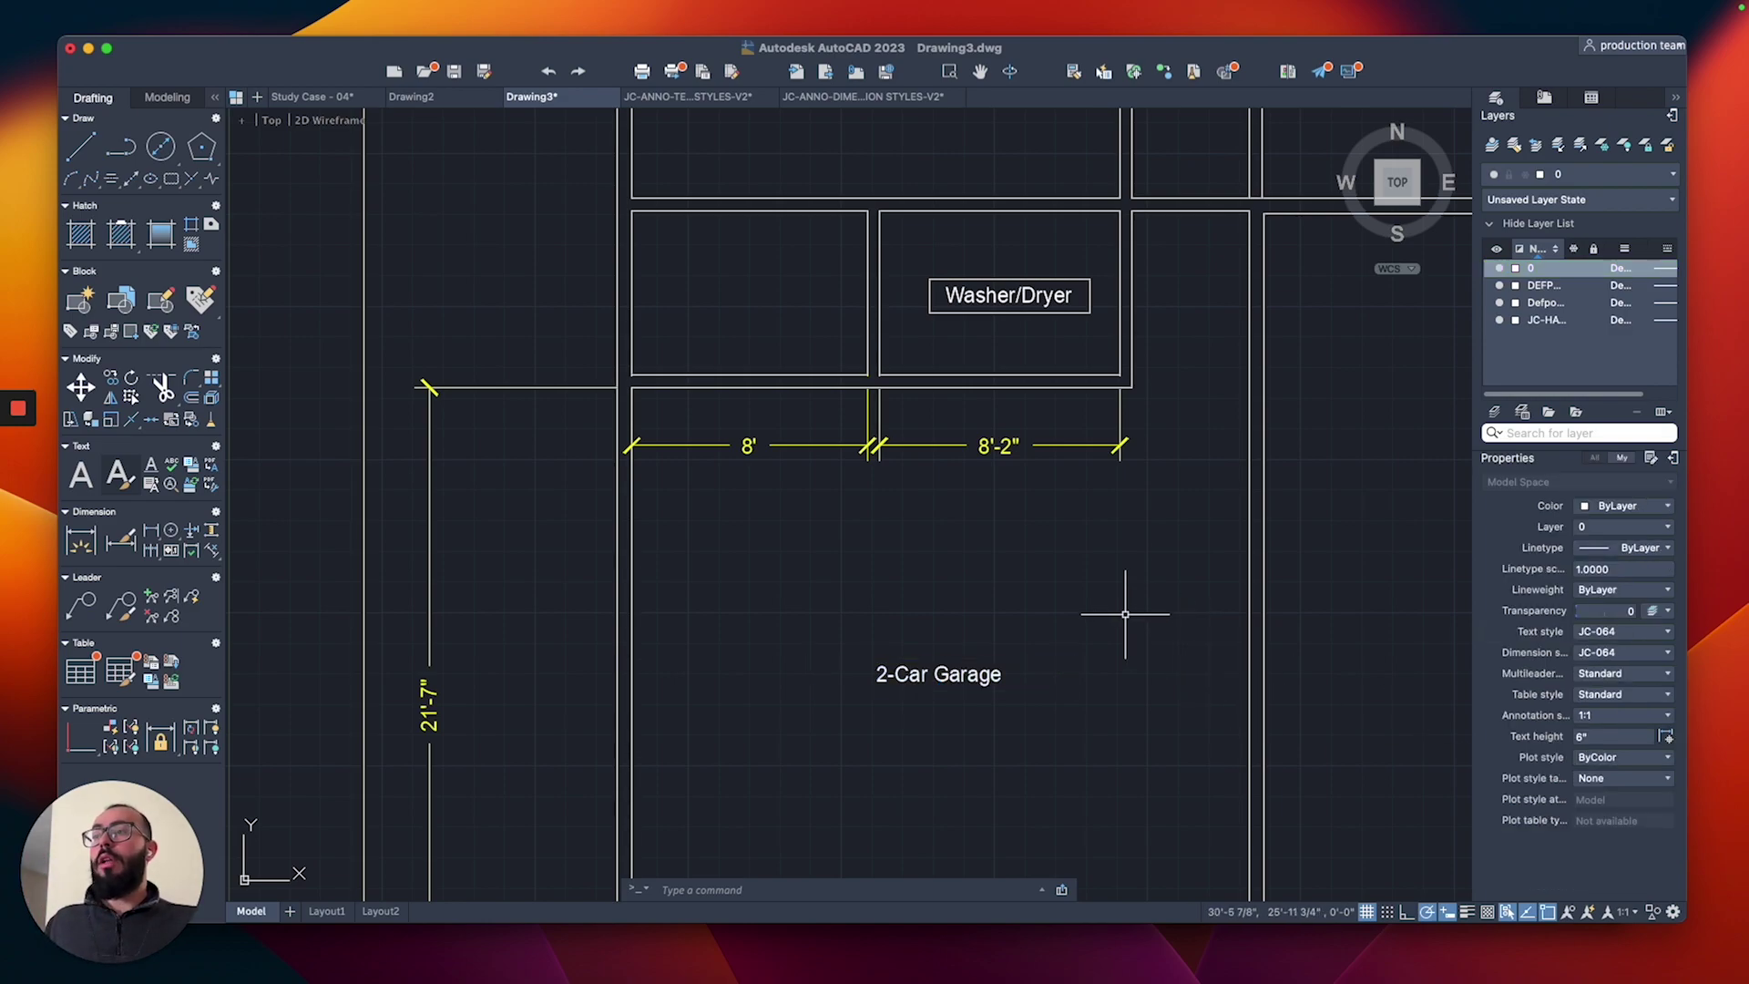
key(super+z)
key(super+z)
key(super+z)
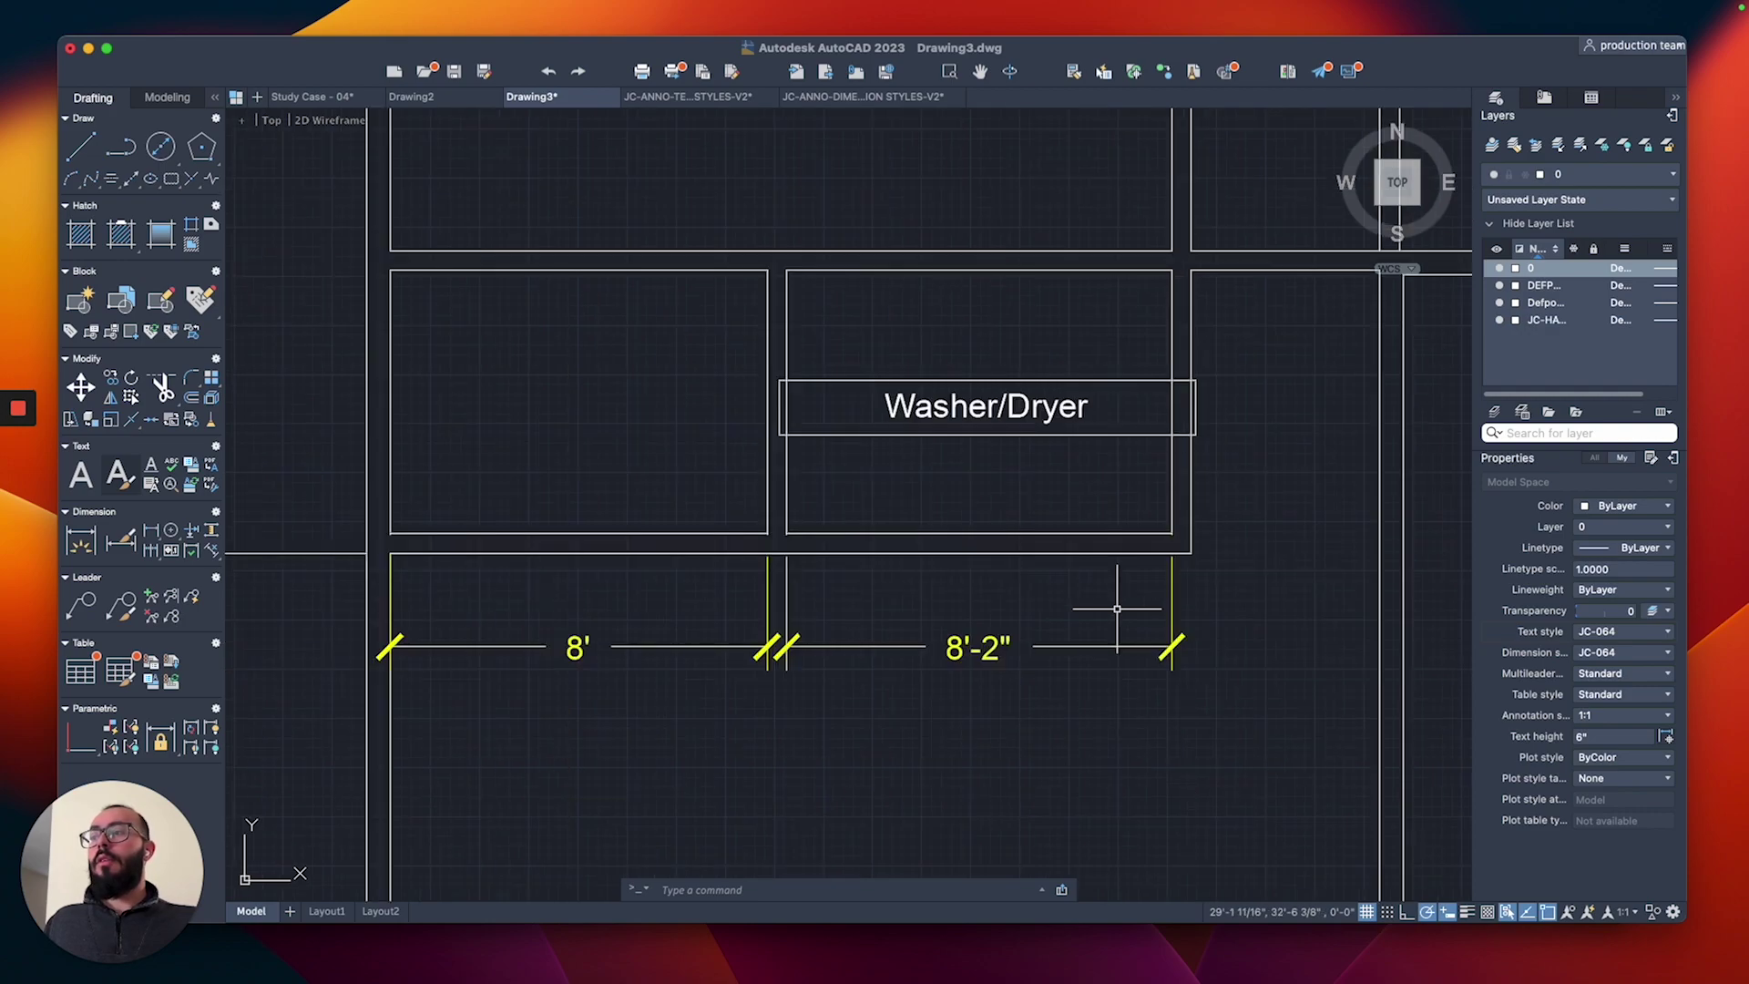
key(super+z)
key(super+z)
key(super+z)
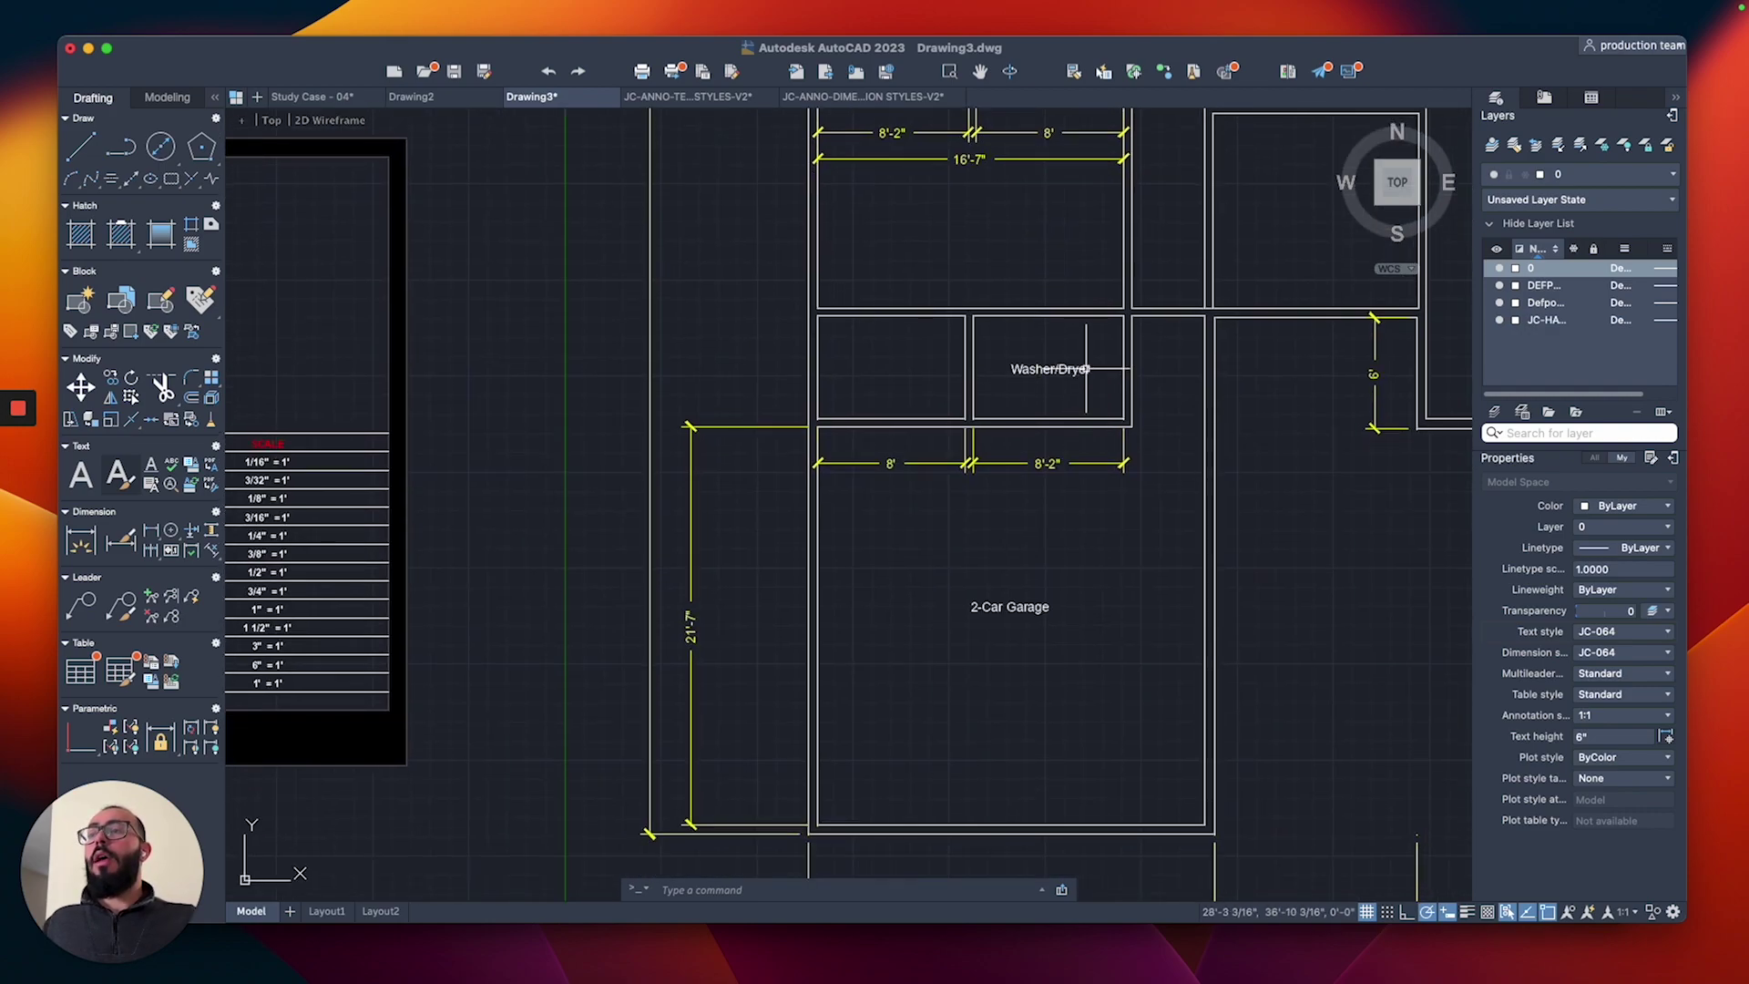
Step: Select both Washer/Dryer and 2-Car Garage labels and turn on Text frame for them together
click(1086, 369)
click(1006, 612)
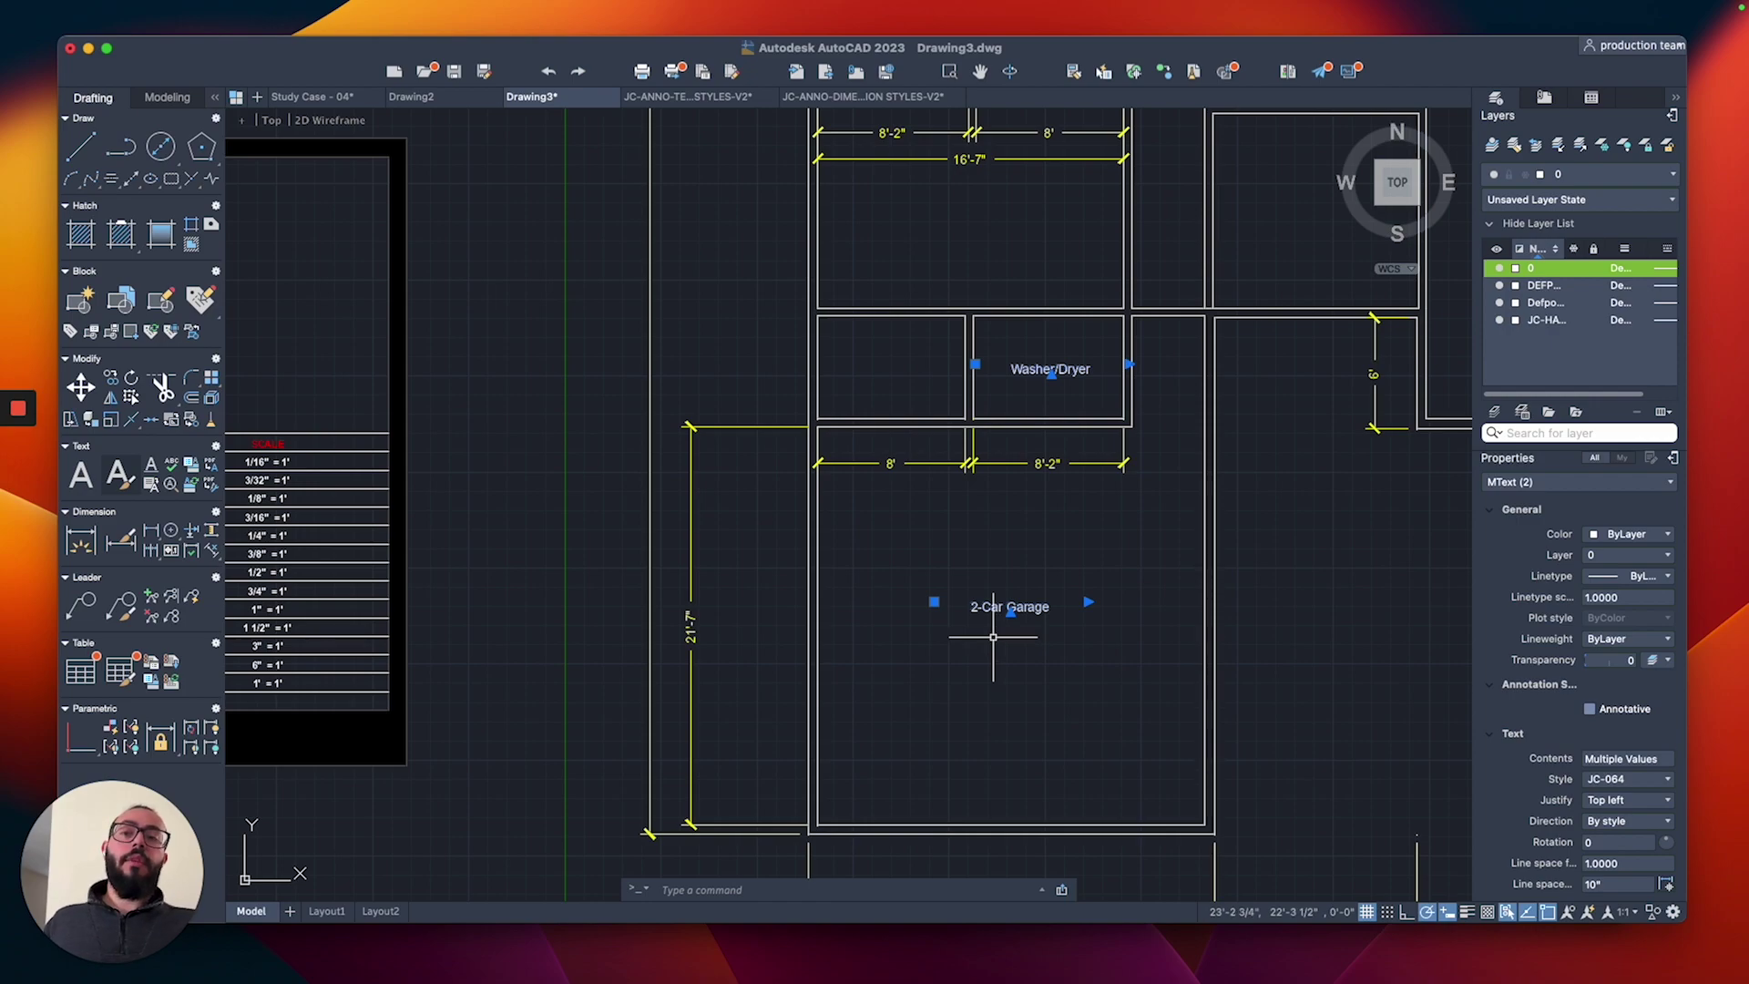
scroll(1636, 761, down, 5)
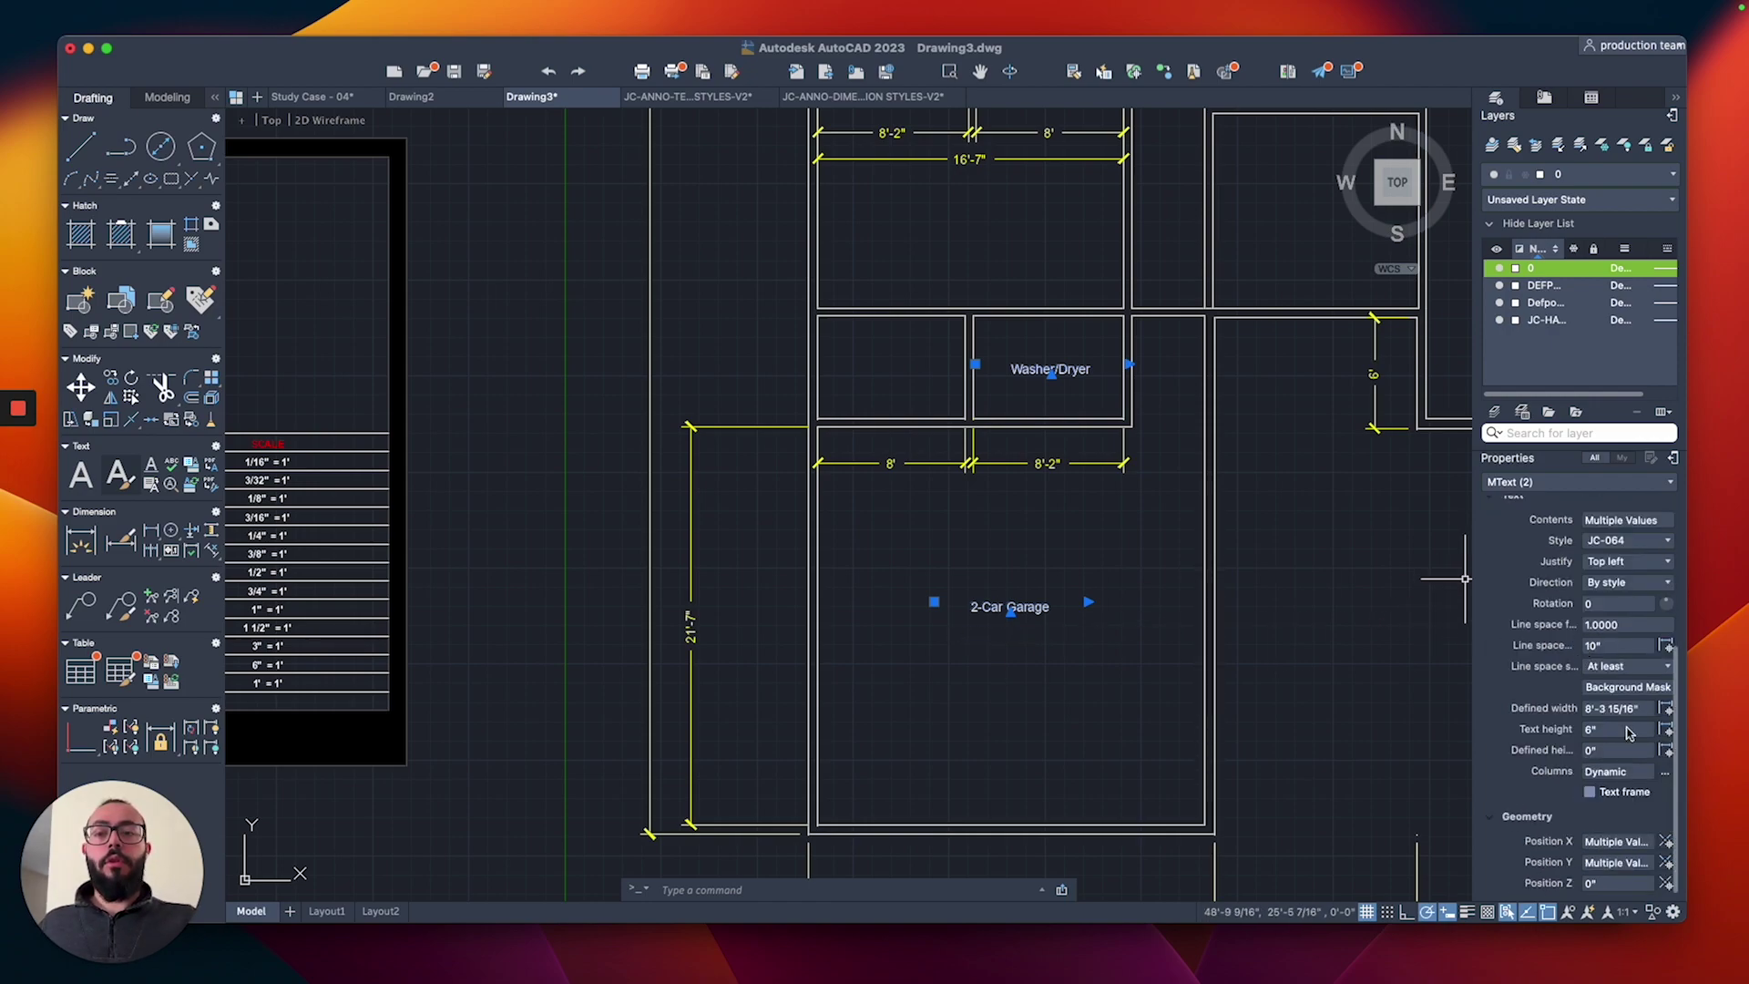
click(1619, 794)
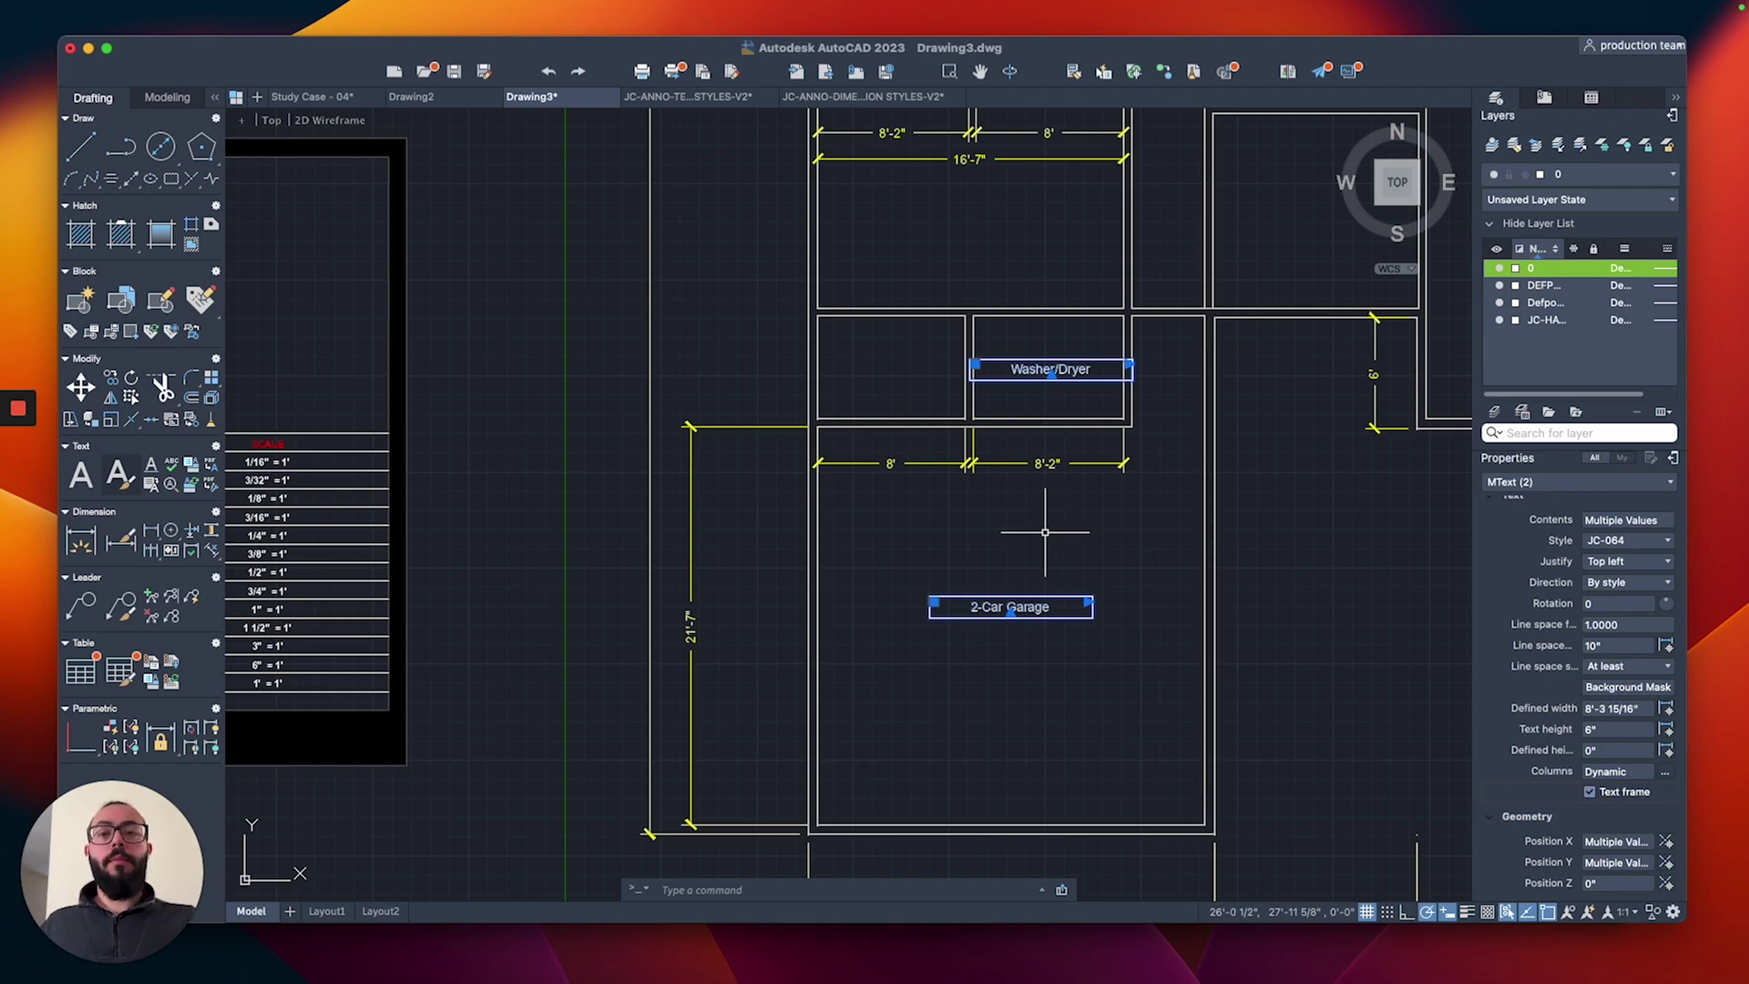
scroll(1072, 322, up, 3)
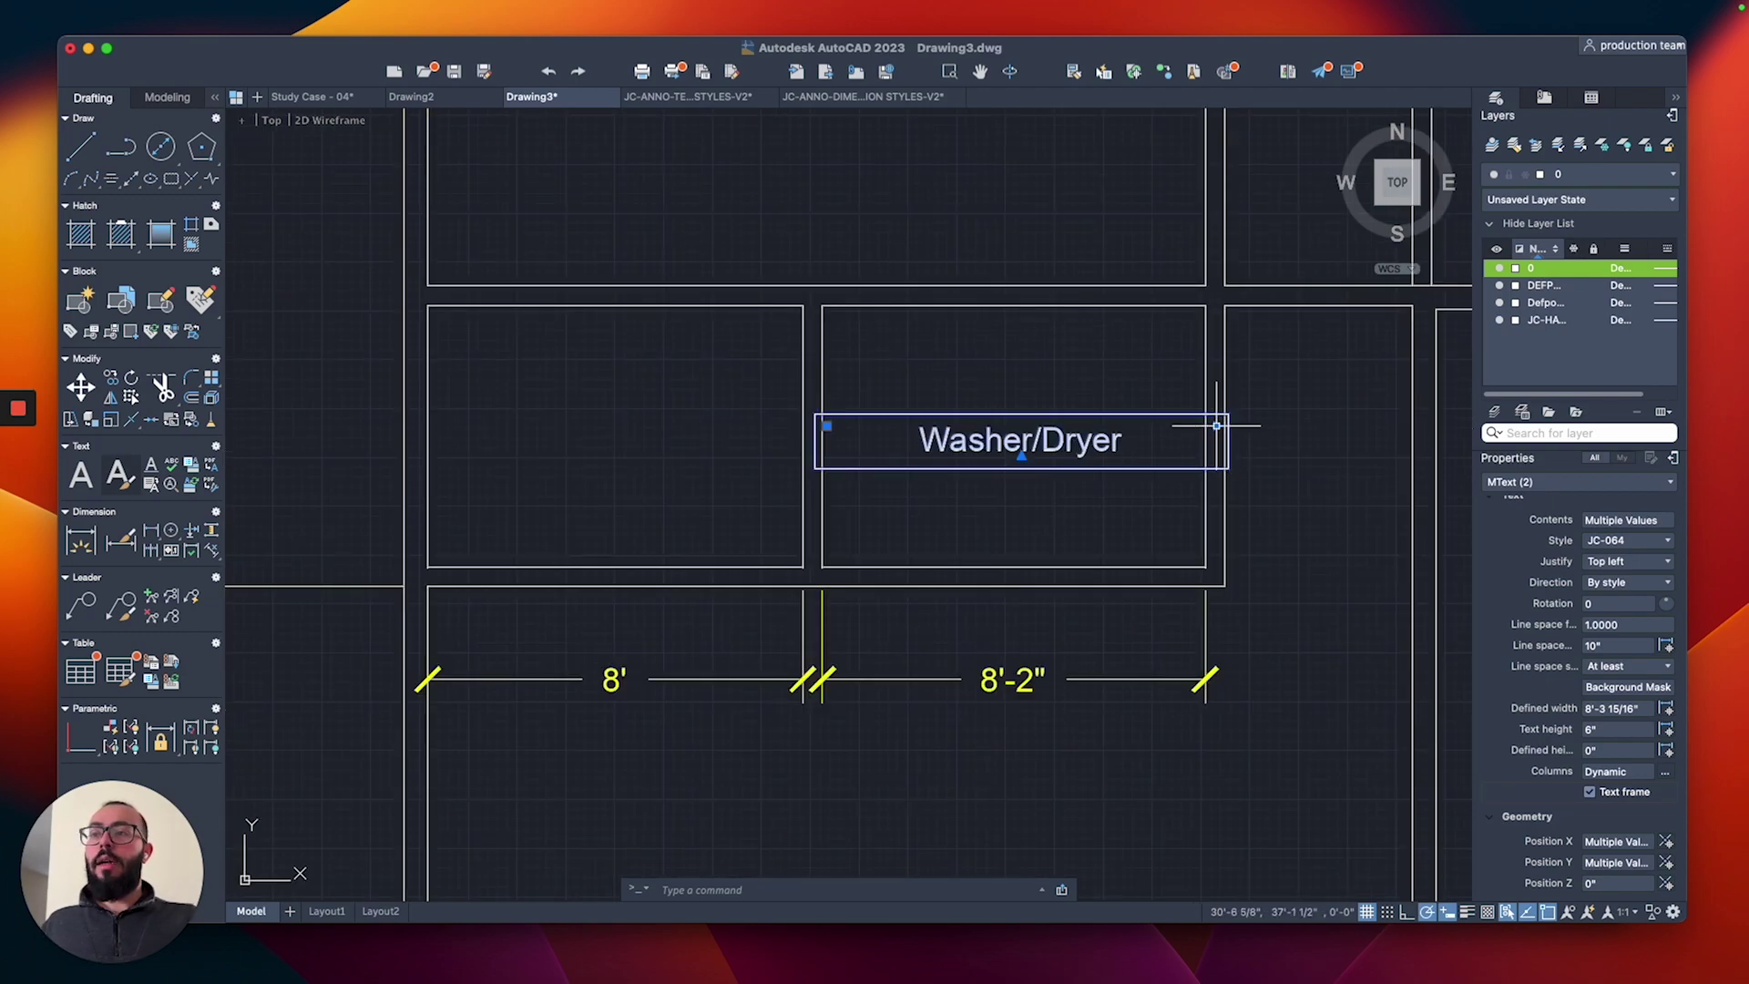
Step: Tighten the Washer/Dryer and 2-Car Garage MText frames to hug their text
click(1217, 425)
click(1025, 420)
middle_drag(995, 502, 1034, 277)
click(1152, 804)
click(1009, 810)
scroll(1003, 722, down, 2)
middle_drag(1003, 722, 992, 558)
key(Escape)
Step: Move the Washer/Dryer label to the centre of its room
click(993, 363)
text(m)
key(Return)
click(998, 394)
click(1051, 394)
Step: Move the 2-Car Garage label to the middle of the garage
middle_drag(1061, 604, 1037, 381)
text(m)
key(Return)
click(925, 614)
click(968, 638)
scroll(911, 555, down, 2)
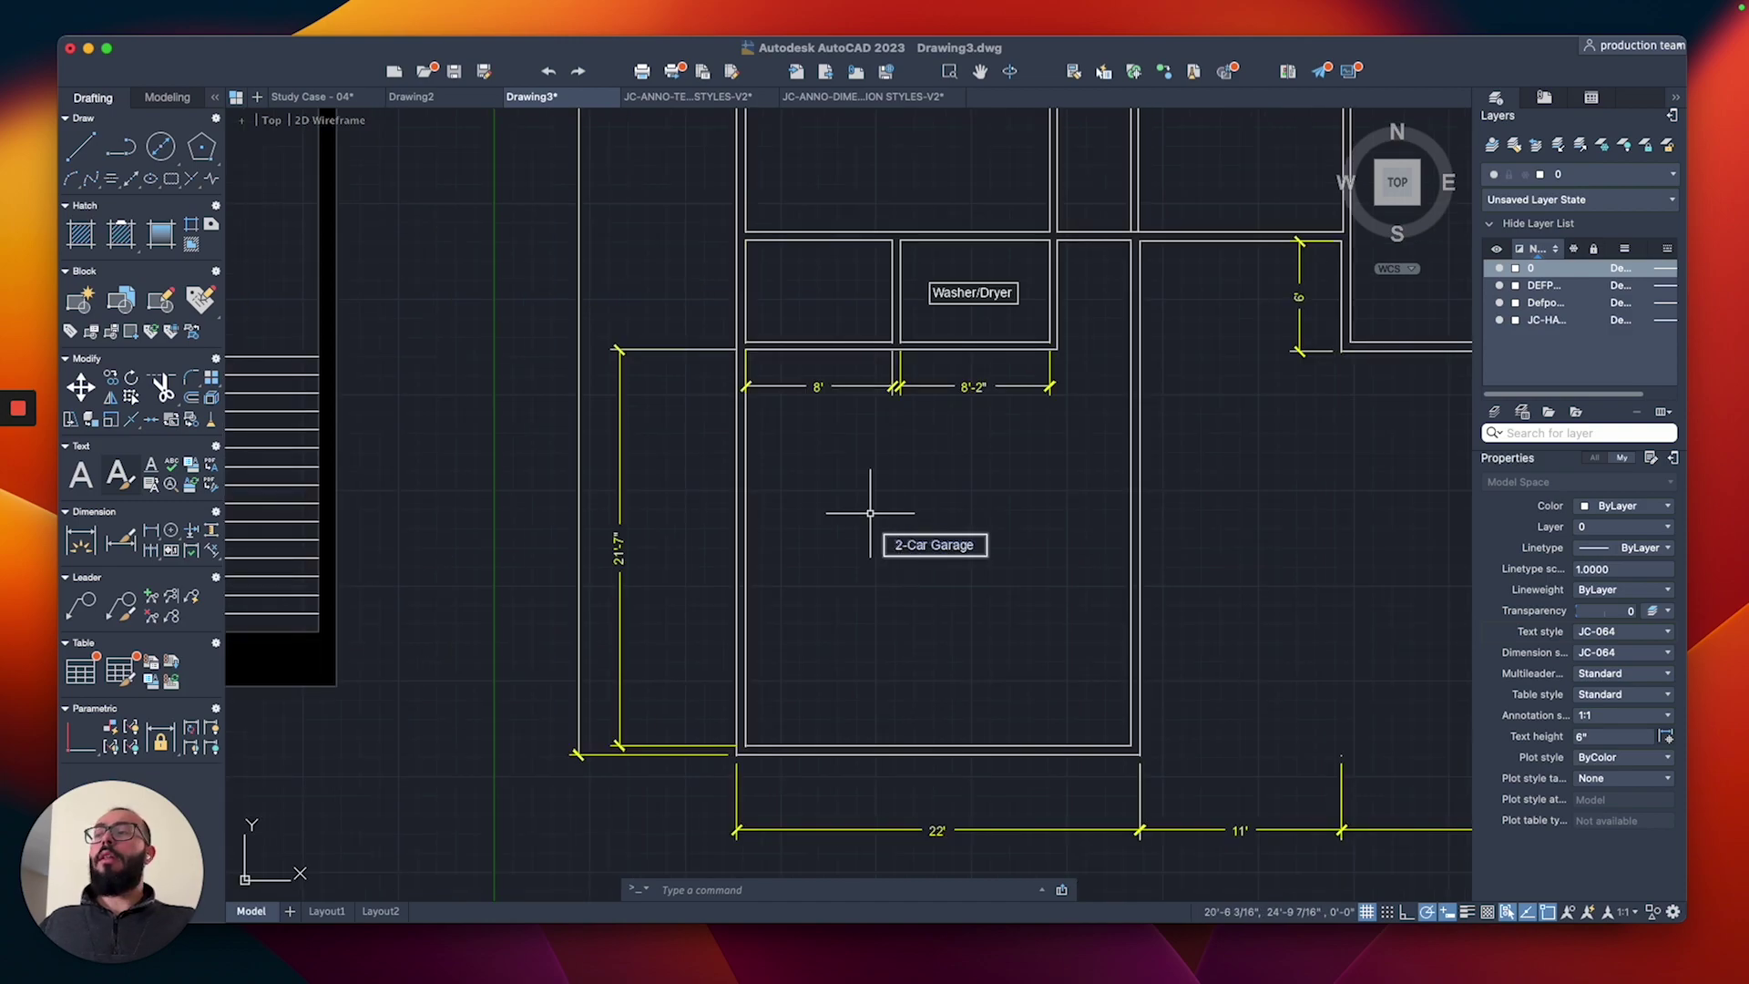
middle_drag(866, 508, 902, 611)
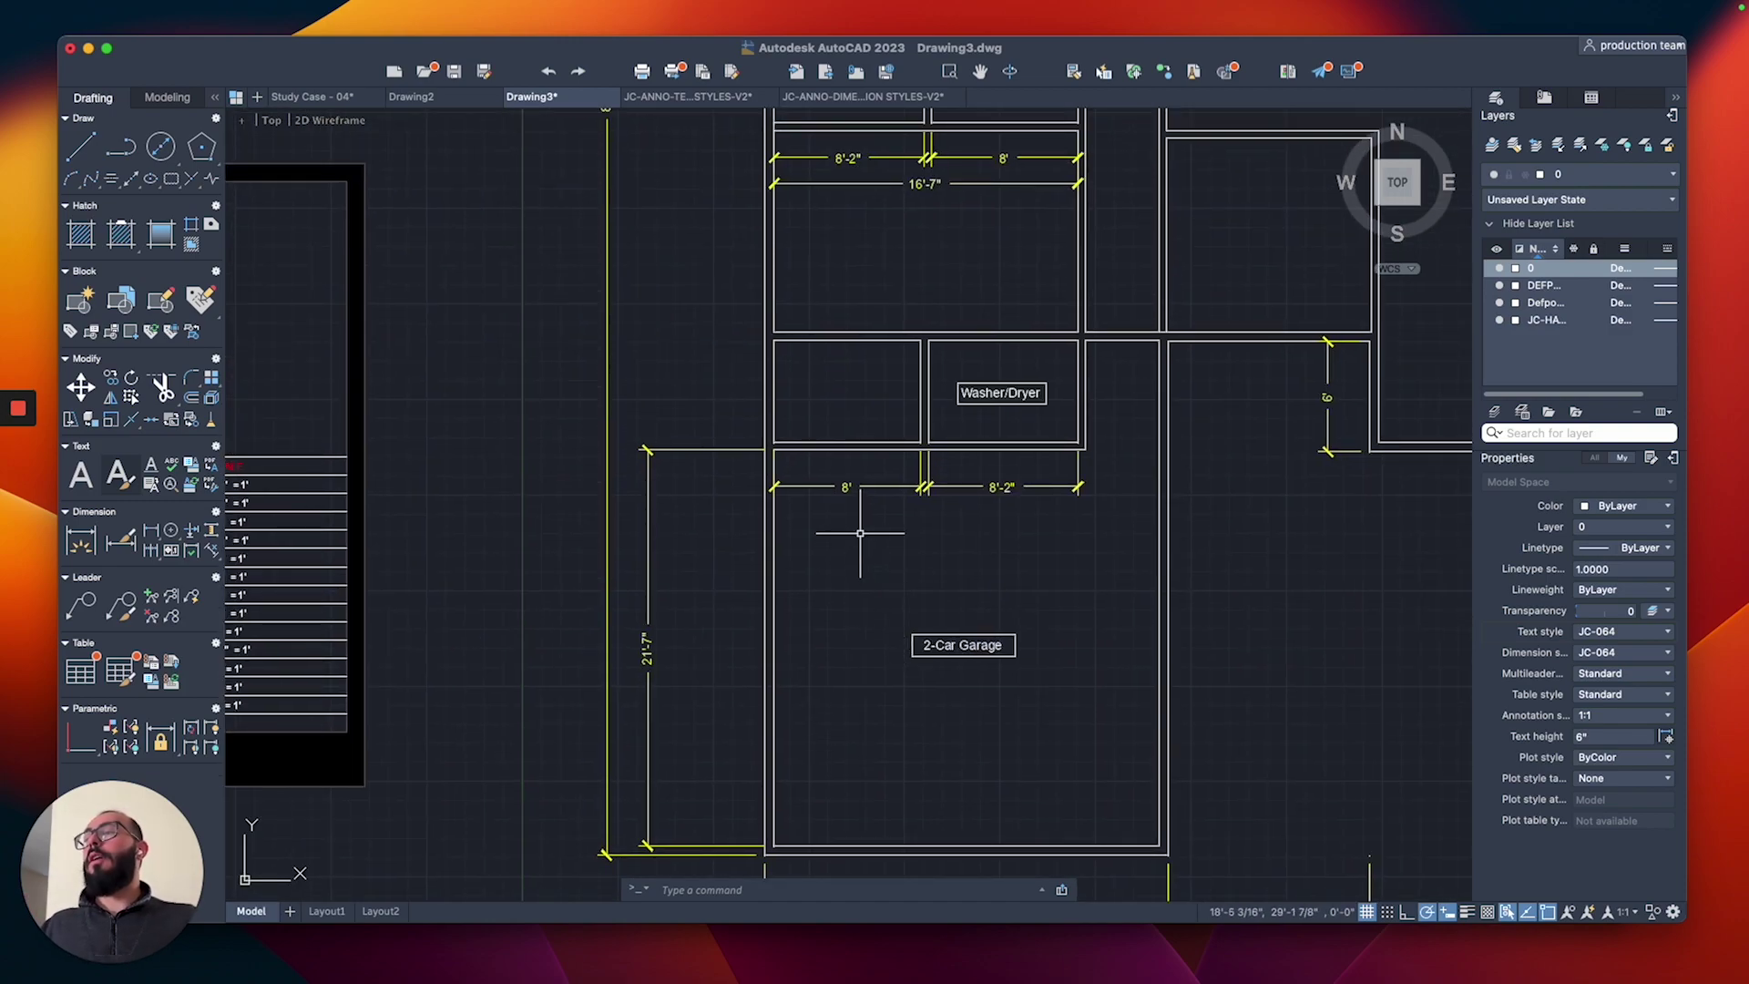
mouse_move(898, 375)
middle_down()
mouse_move(930, 512)
mouse_move(981, 516)
middle_up()
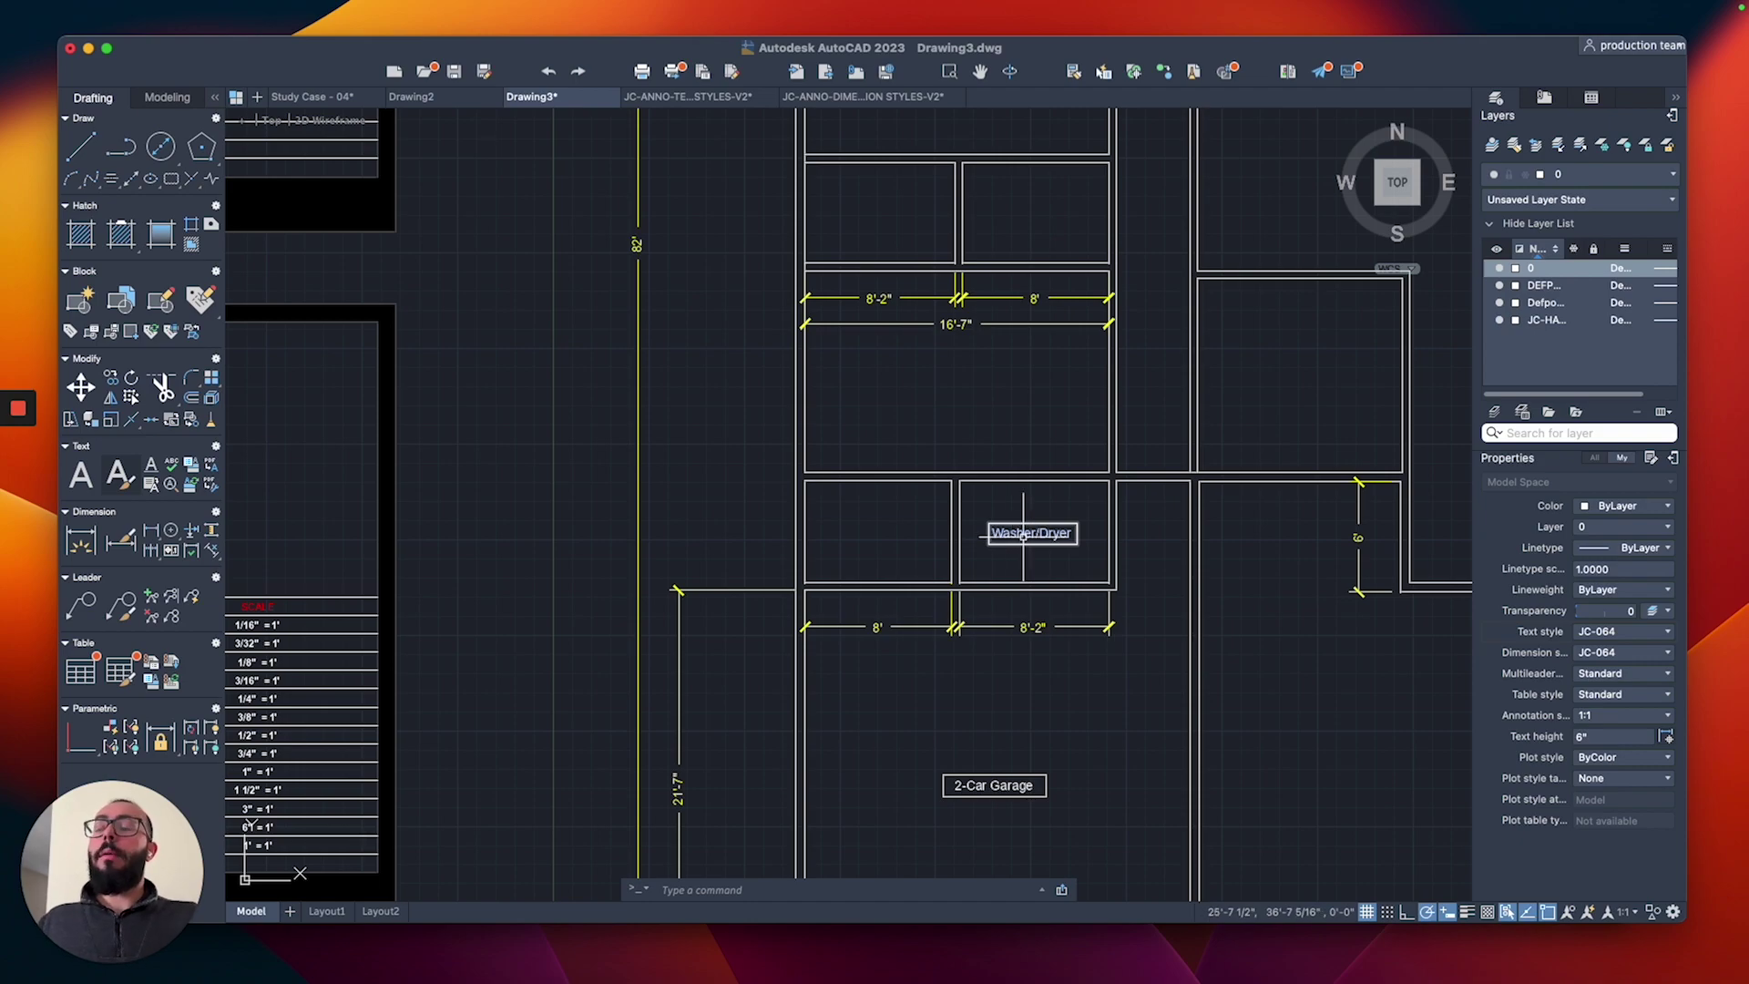
Step: Copy the framed Washer/Dryer label into the neighbouring room and begin editing its text
scroll(996, 390, down, 5)
scroll(965, 428, up, 3)
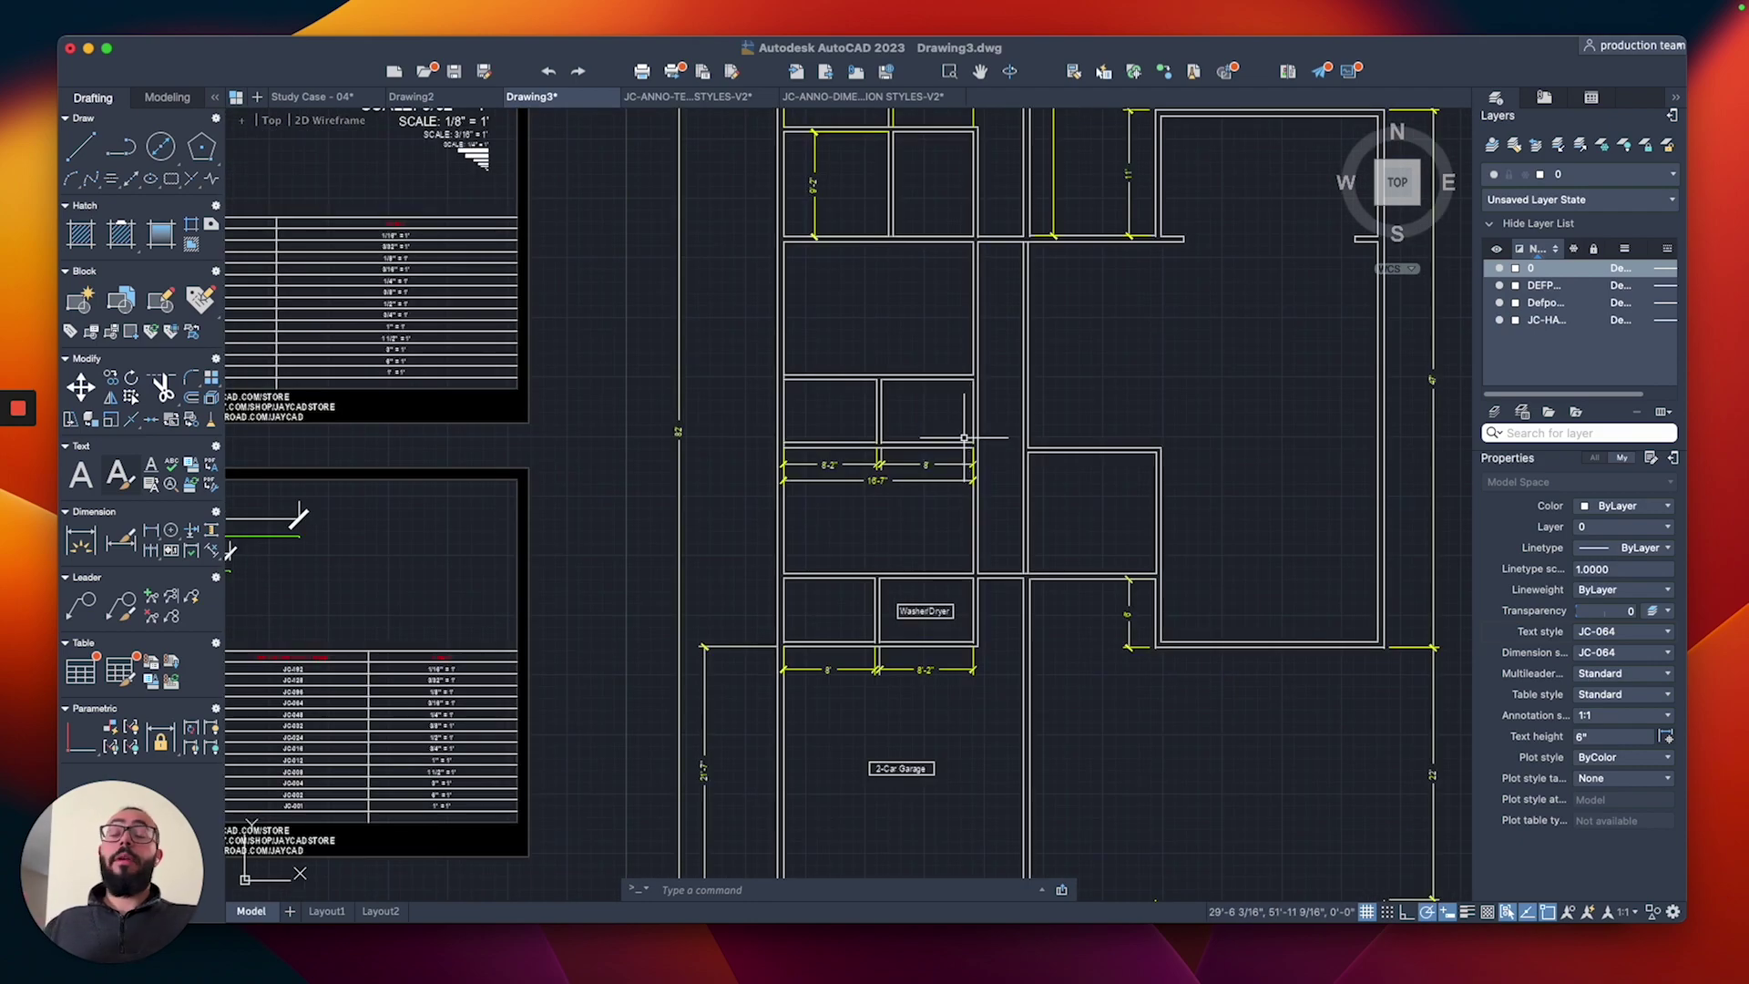
scroll(860, 636, up, 2)
click(929, 614)
scroll(929, 614, up, 2)
ctrl+drag(1098, 604, 888, 628)
text(ted)
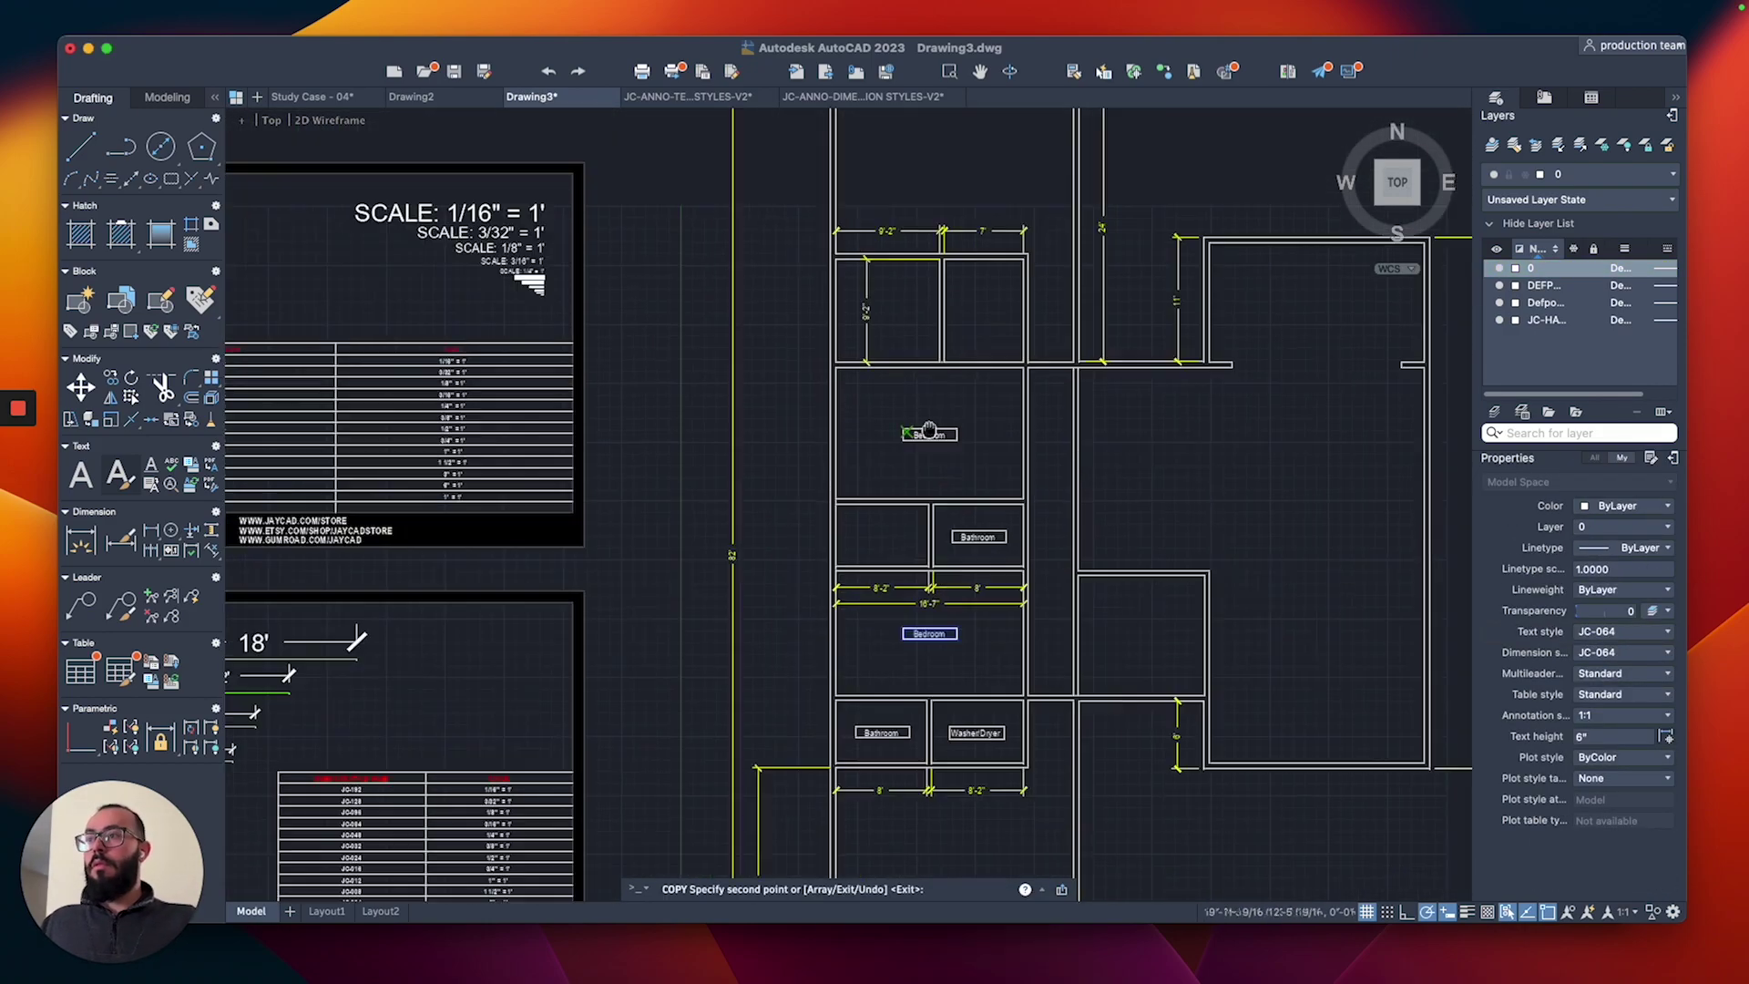
scroll(832, 344, up, 5)
scroll(625, 429, down, 4)
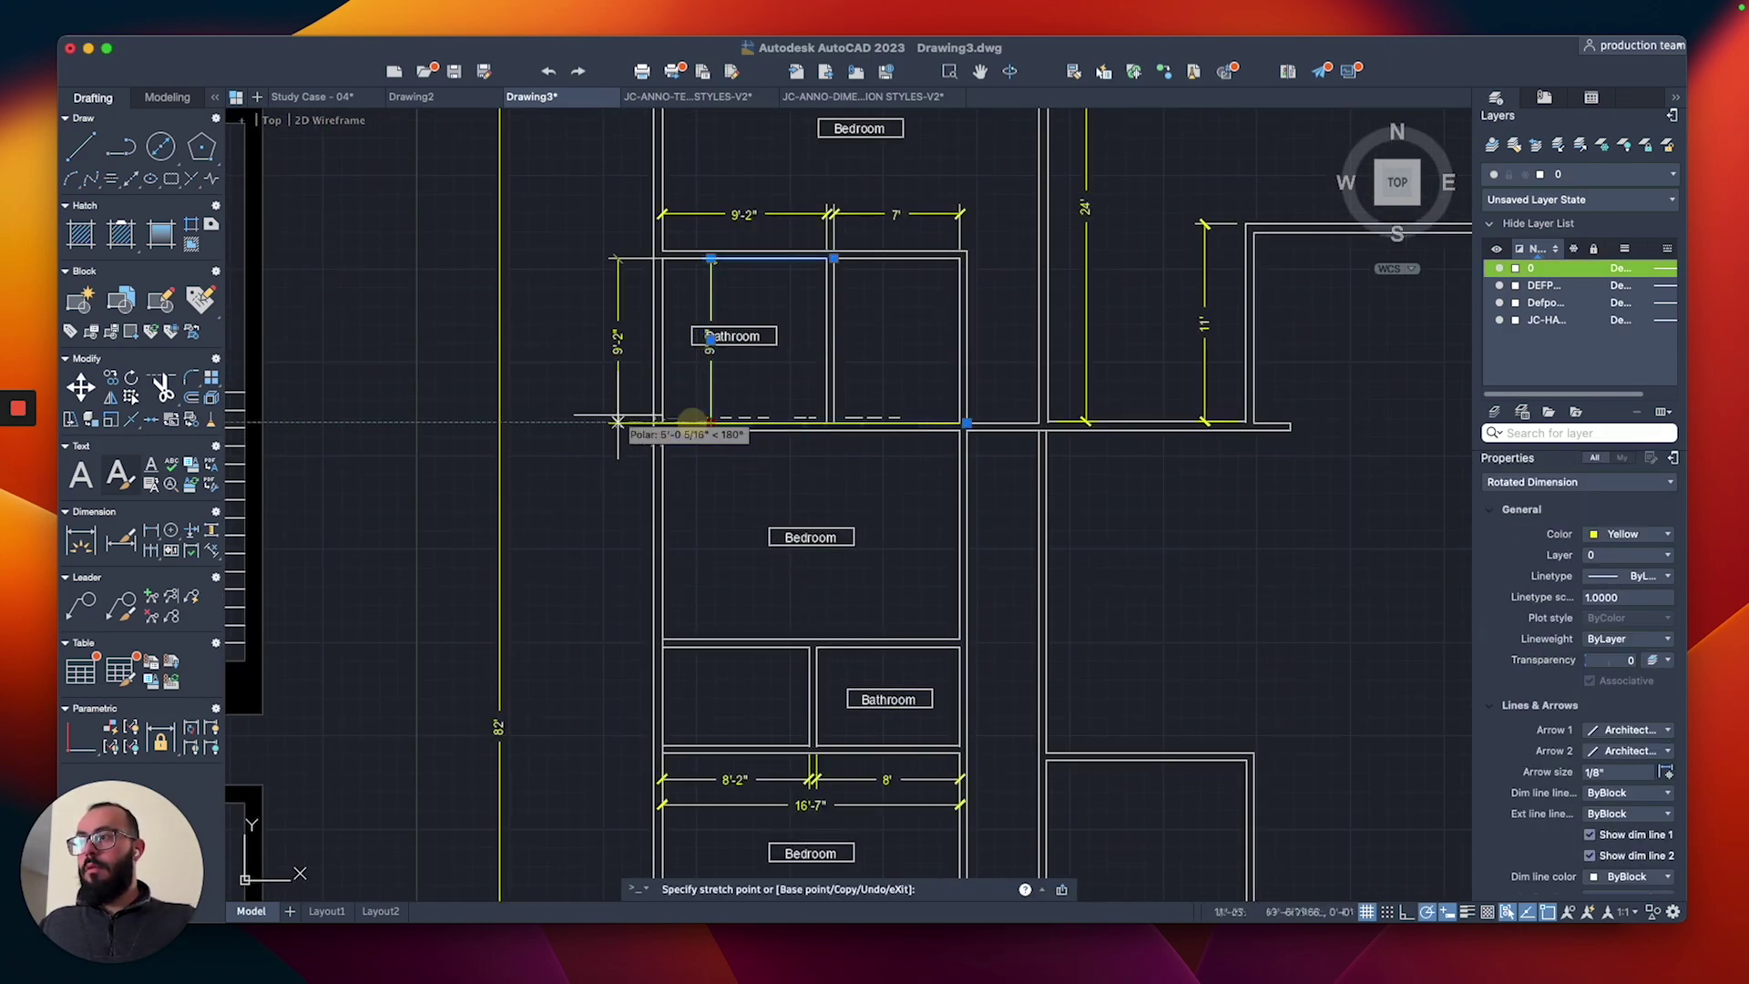
scroll(1091, 528, down, 2)
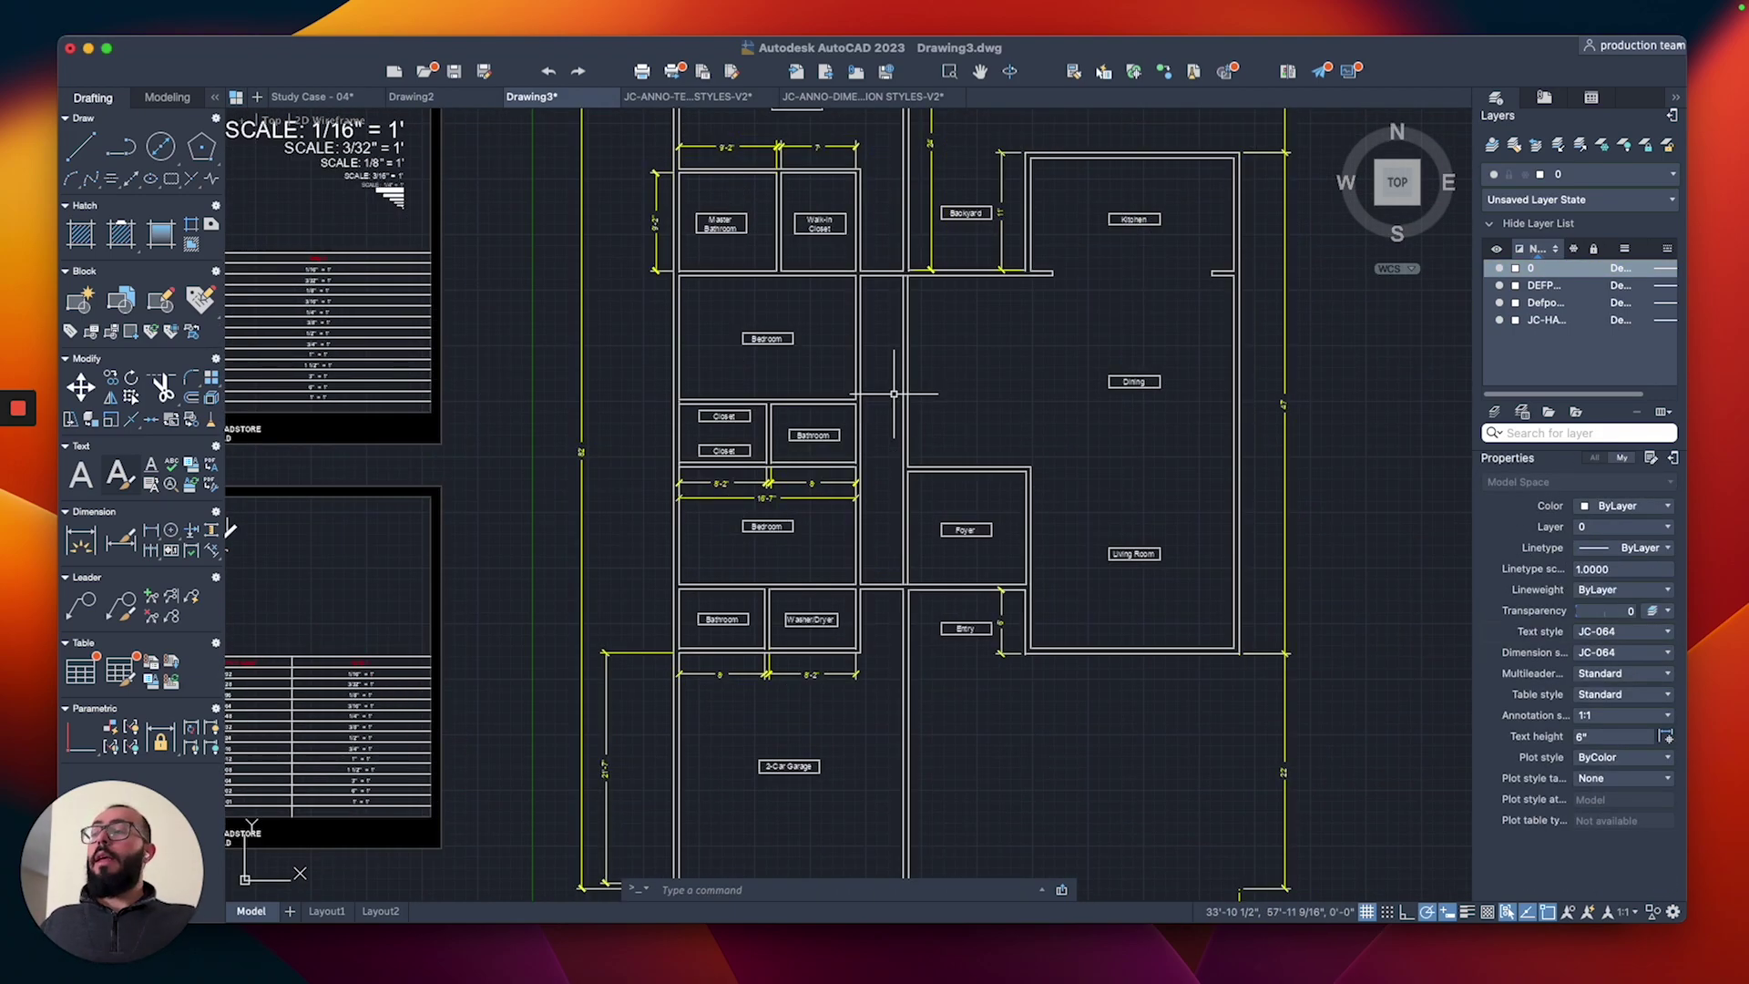
Step: Draw a new four-vertex wall polyline along the laundry wall
scroll(902, 628, down, 3)
scroll(805, 671, up, 2)
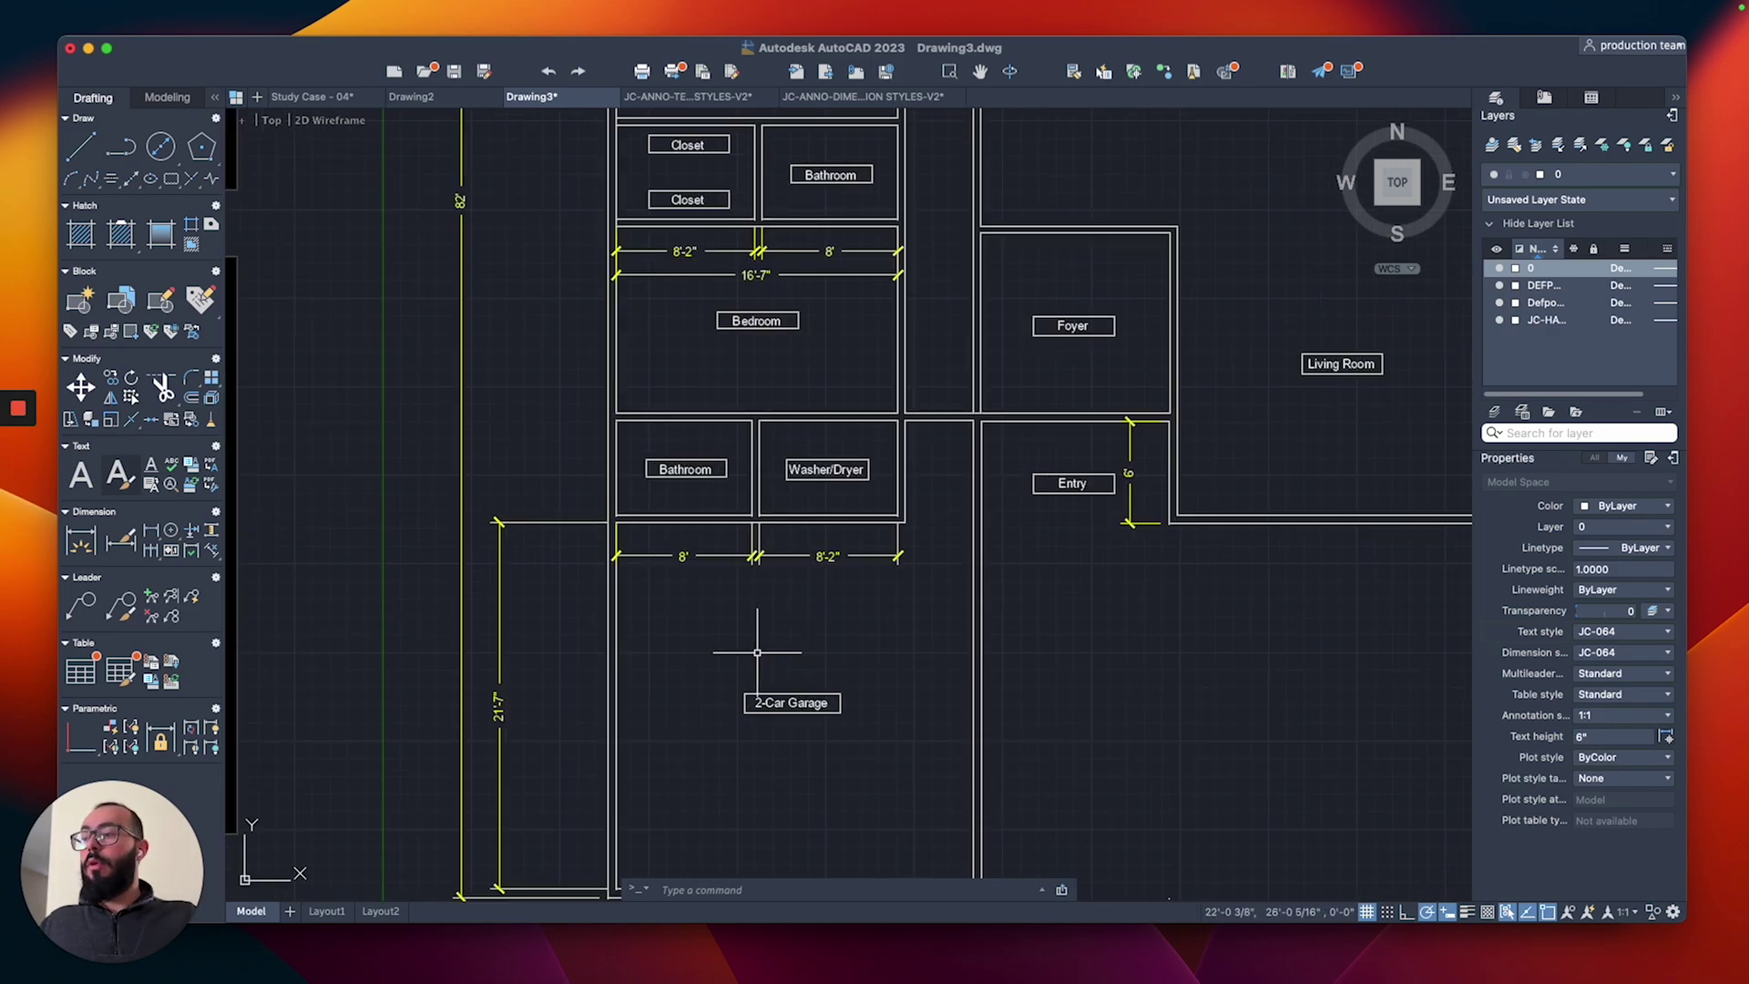
scroll(690, 480, up, 3)
scroll(1065, 618, up, 2)
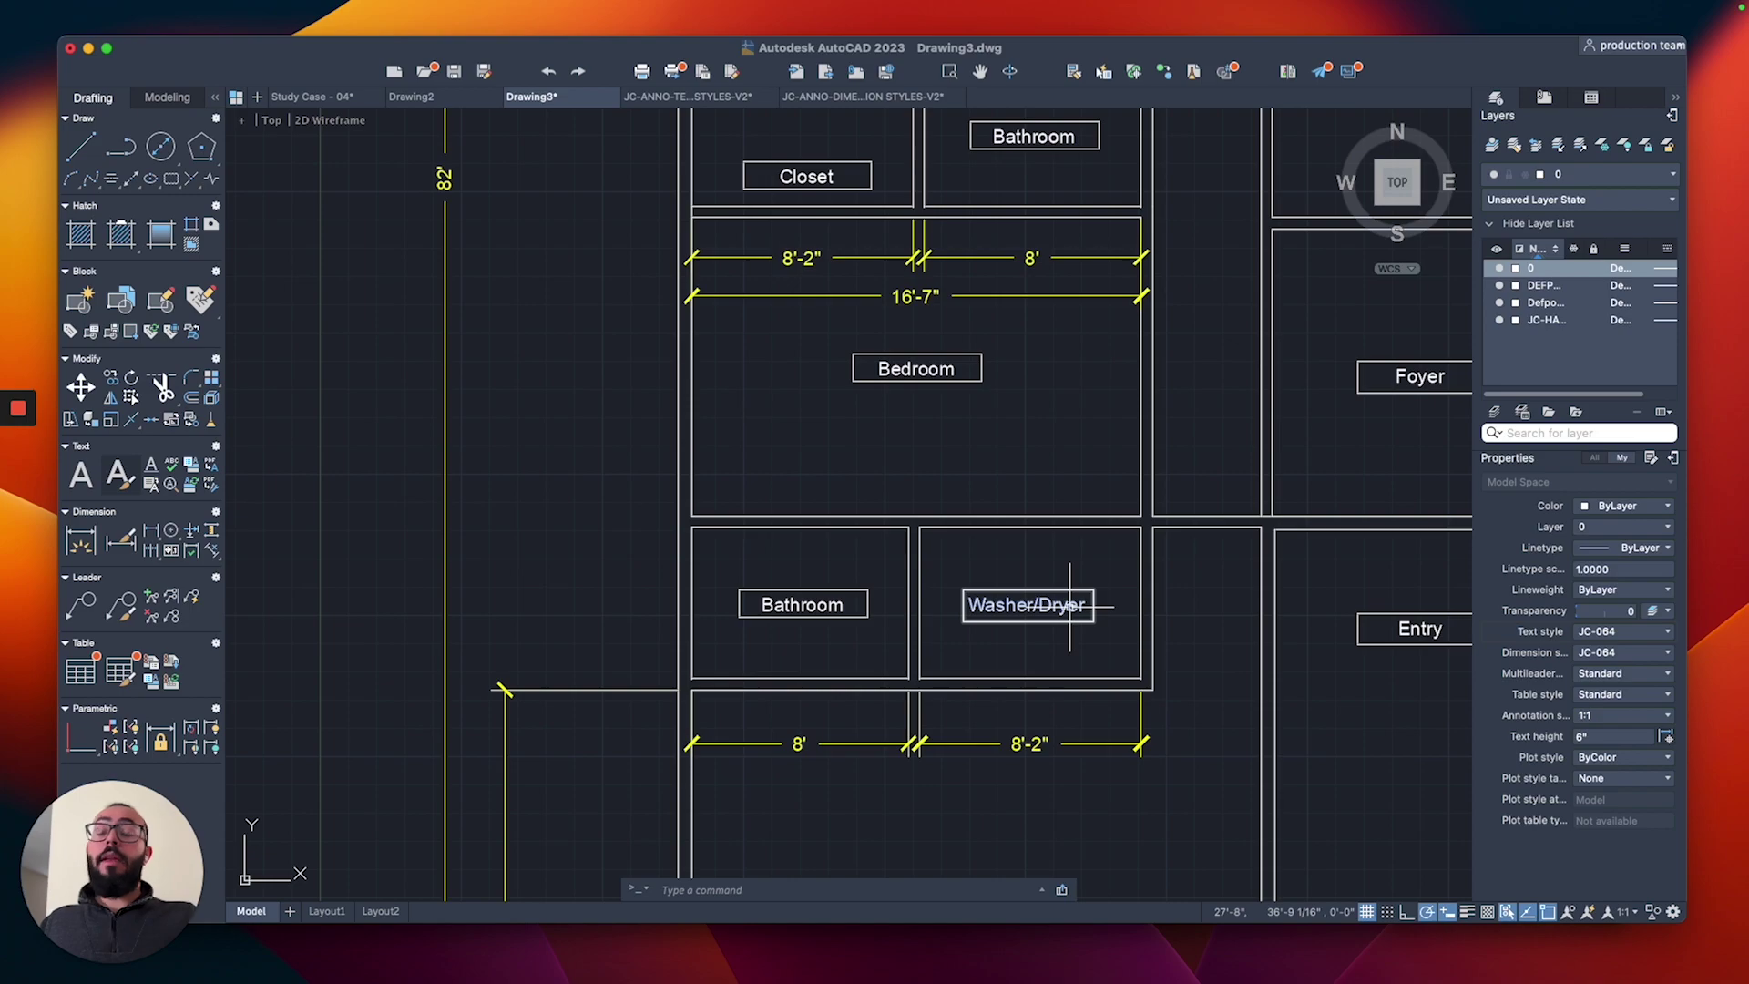
scroll(1069, 606, right, 1)
scroll(1077, 613, up, 2)
text(pl)
key(Return)
click(964, 702)
click(1136, 703)
click(987, 685)
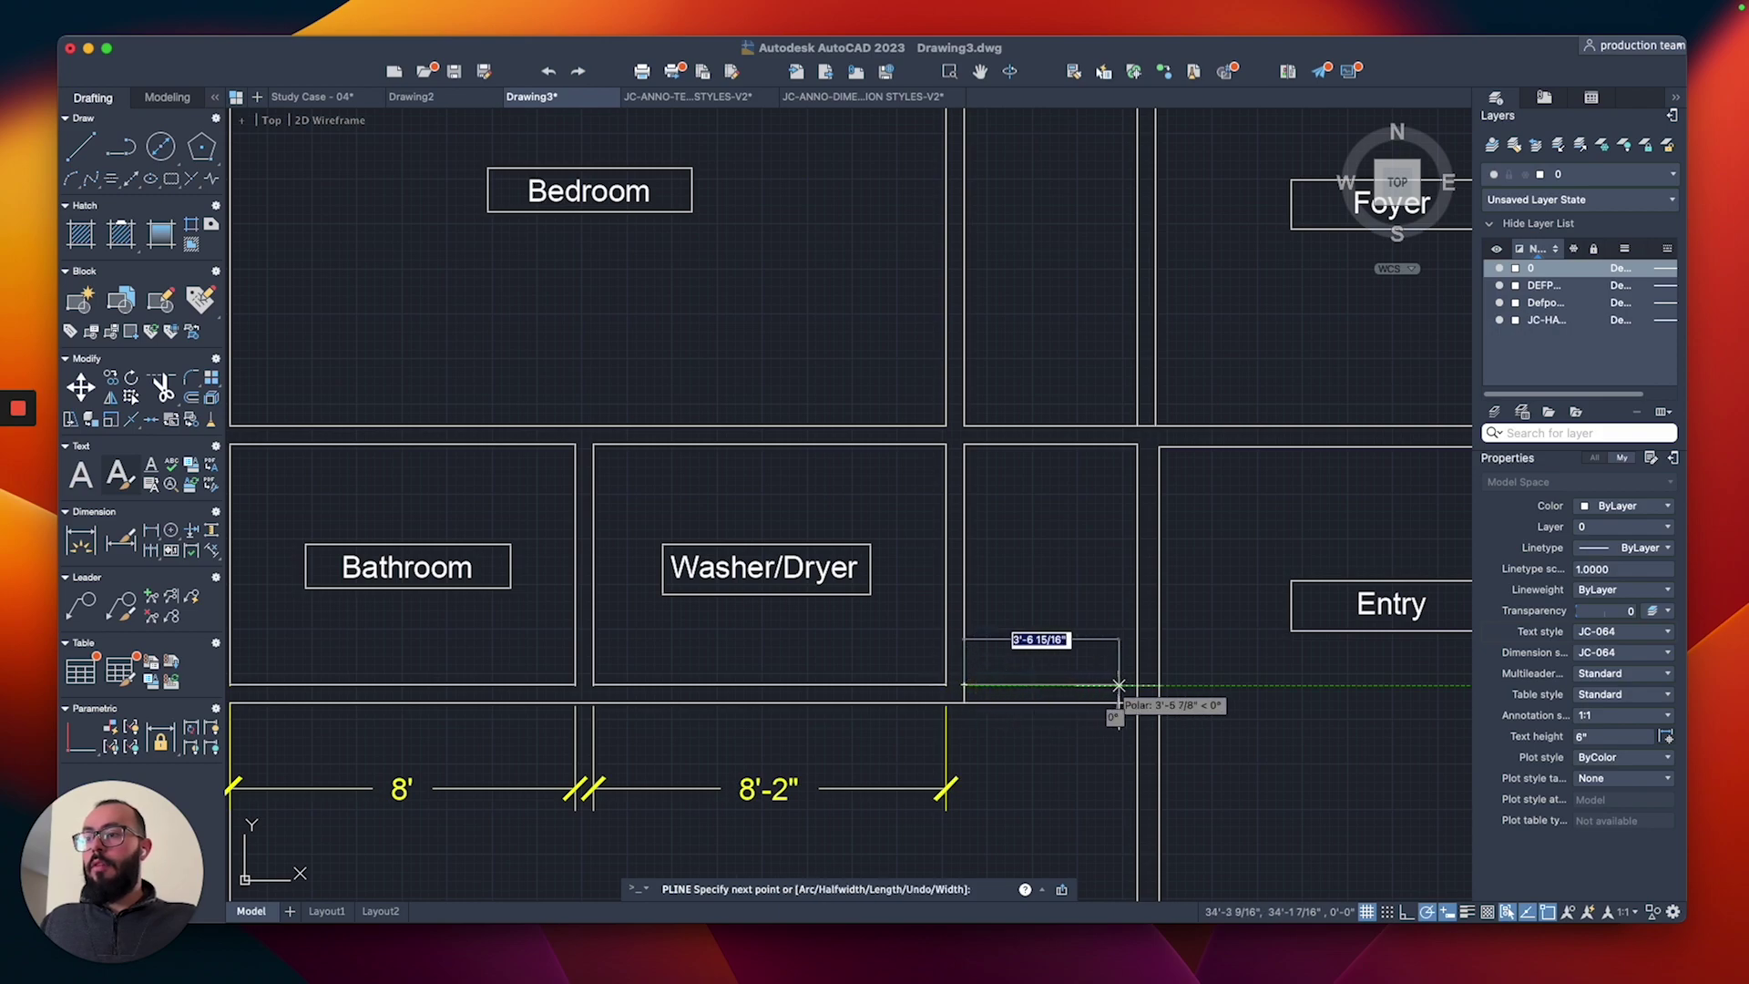
click(1136, 685)
key(Return)
Step: Delete the two short leftover wall lines
click(1077, 421)
click(1062, 431)
key(Delete)
click(1057, 435)
click(1030, 492)
key(Delete)
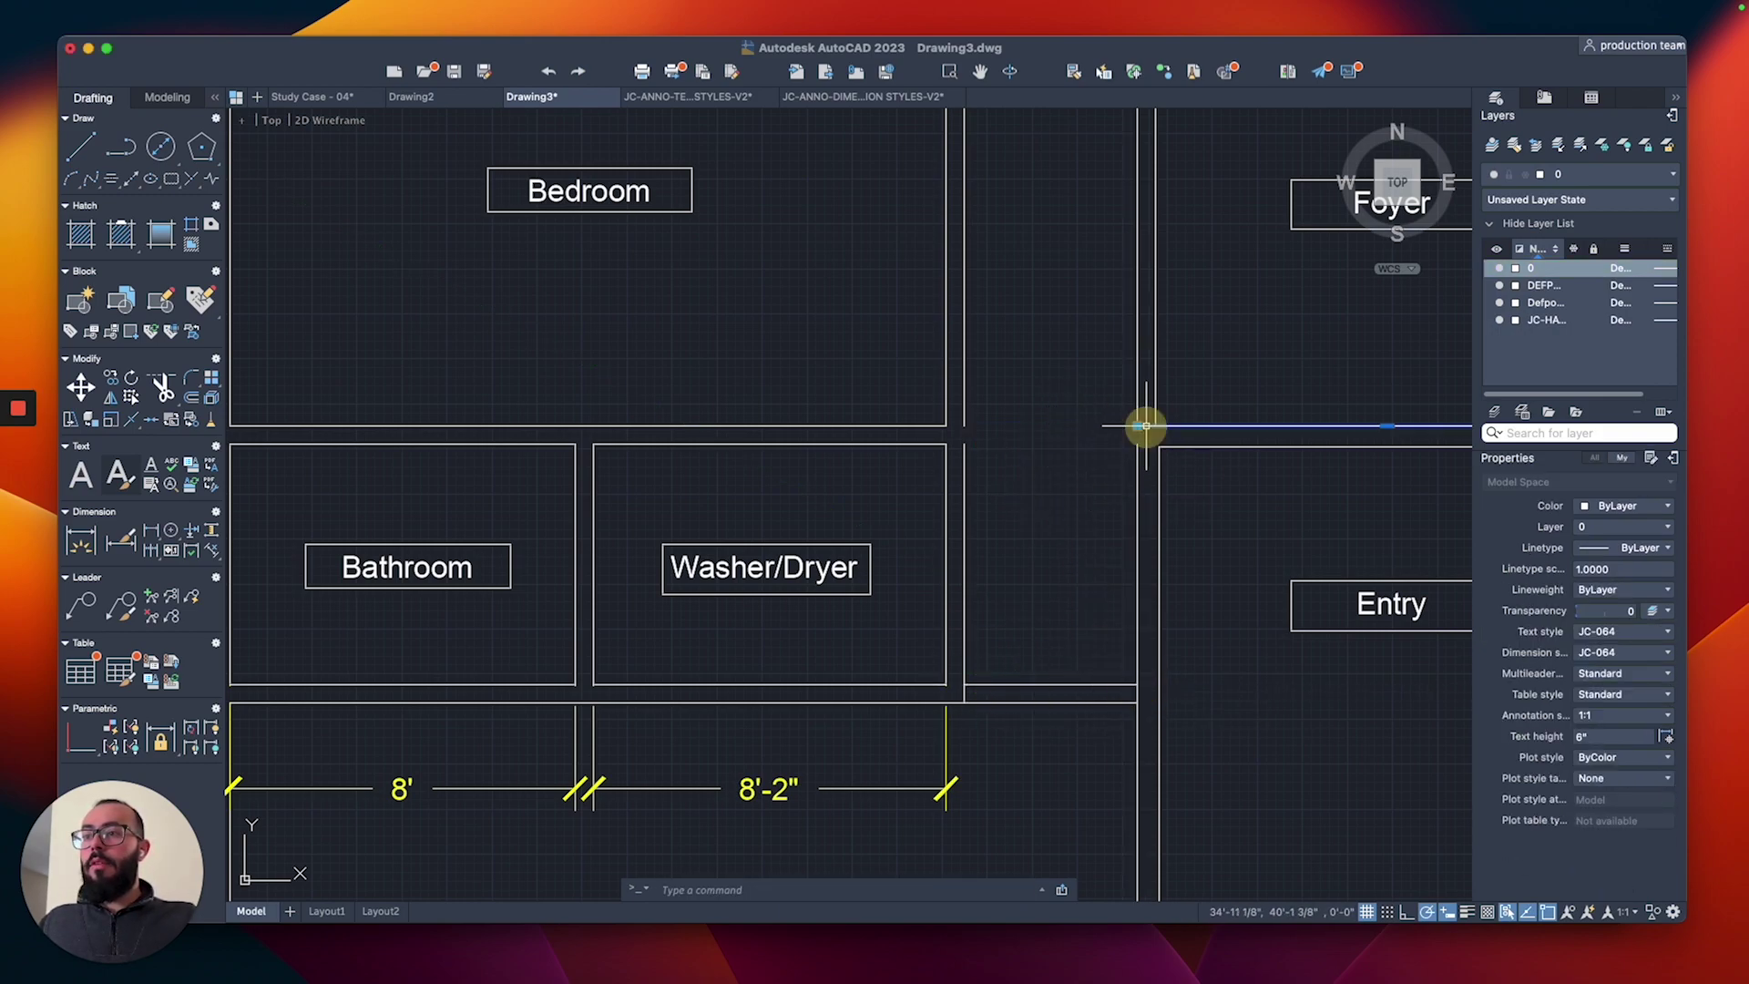
Step: Stretch the short corridor wall line's end to meet the corner
click(1143, 422)
click(1138, 421)
click(1153, 428)
scroll(1127, 422, down, 3)
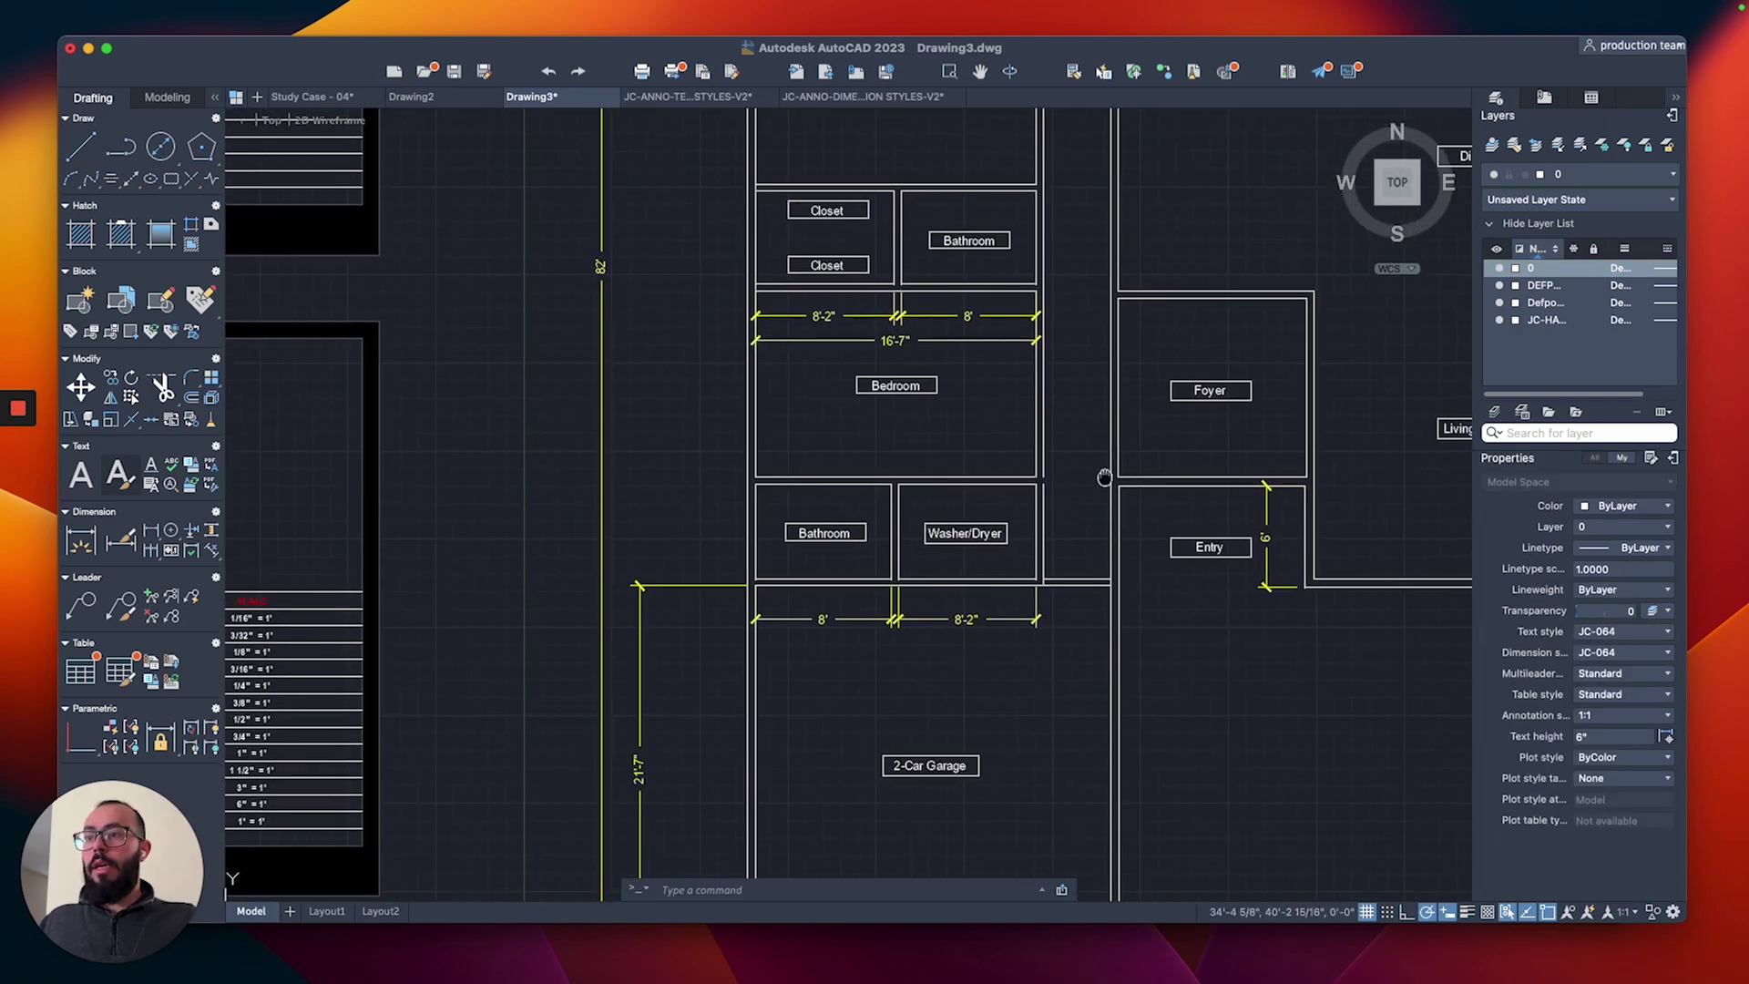
scroll(1124, 477, up, 3)
Step: Extend the vertical corridor wall down to close the gap
click(1108, 483)
scroll(1096, 491, down, 5)
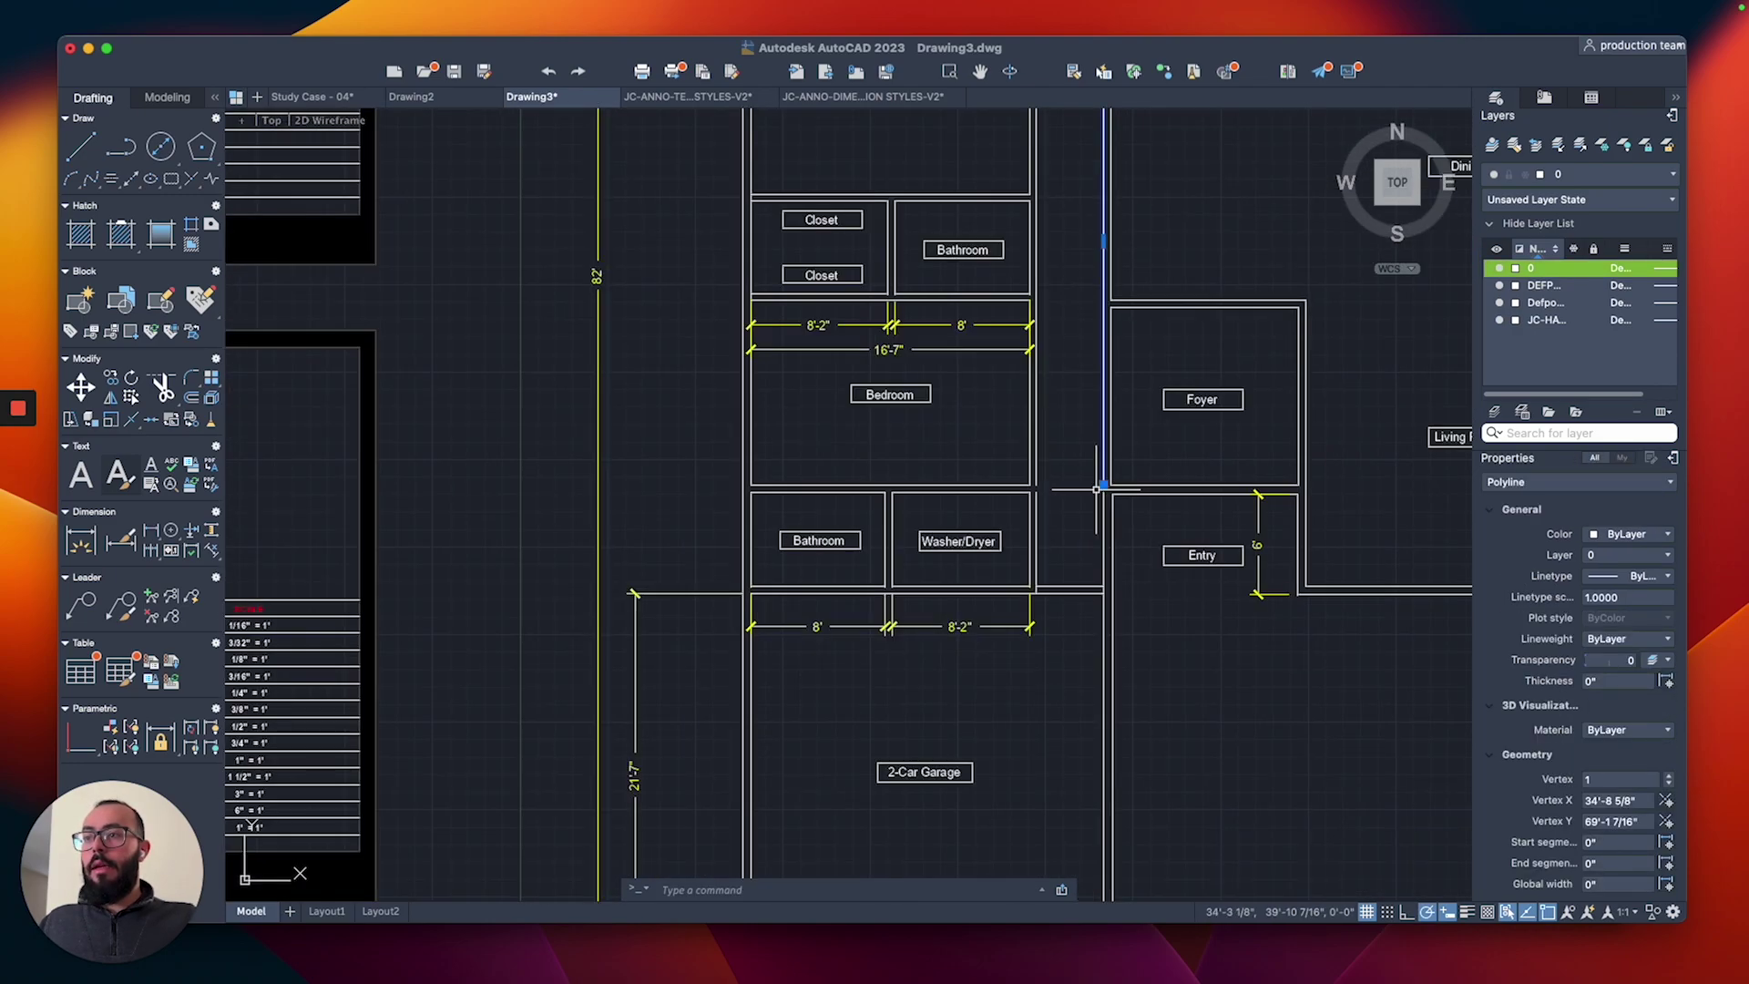
key(Escape)
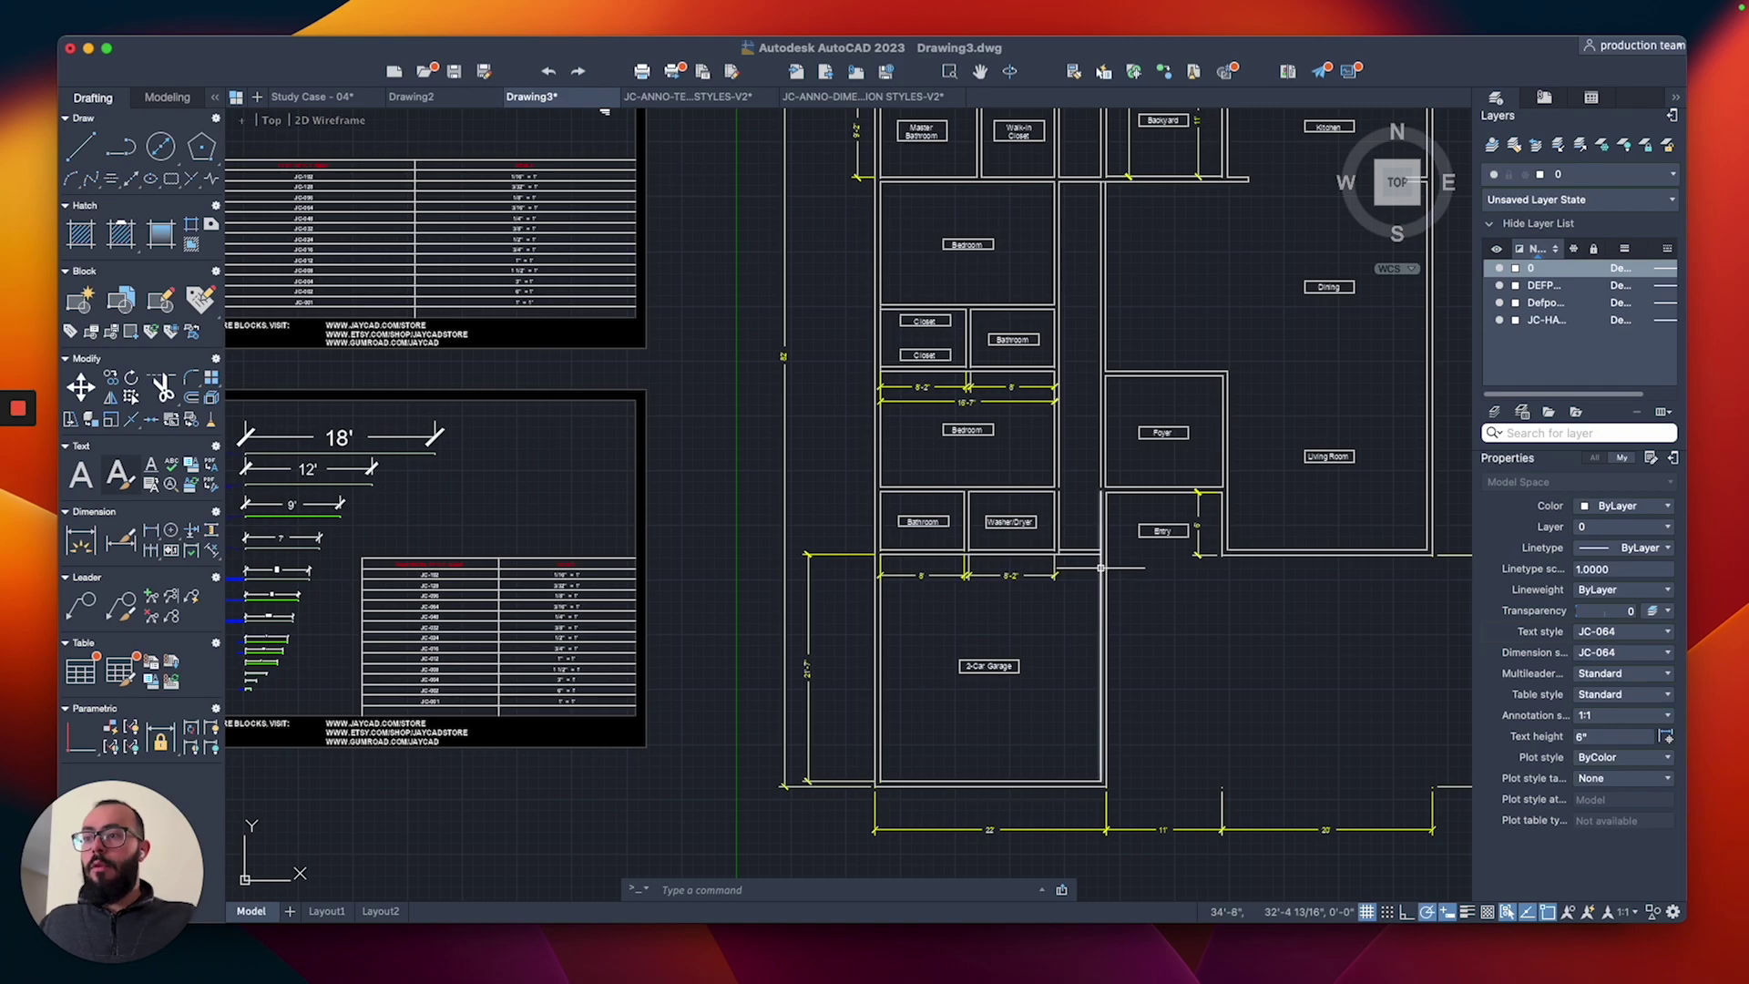
scroll(1098, 569, up, 3)
click(1096, 507)
mouse_move(1099, 481)
scroll(1096, 583, up, 3)
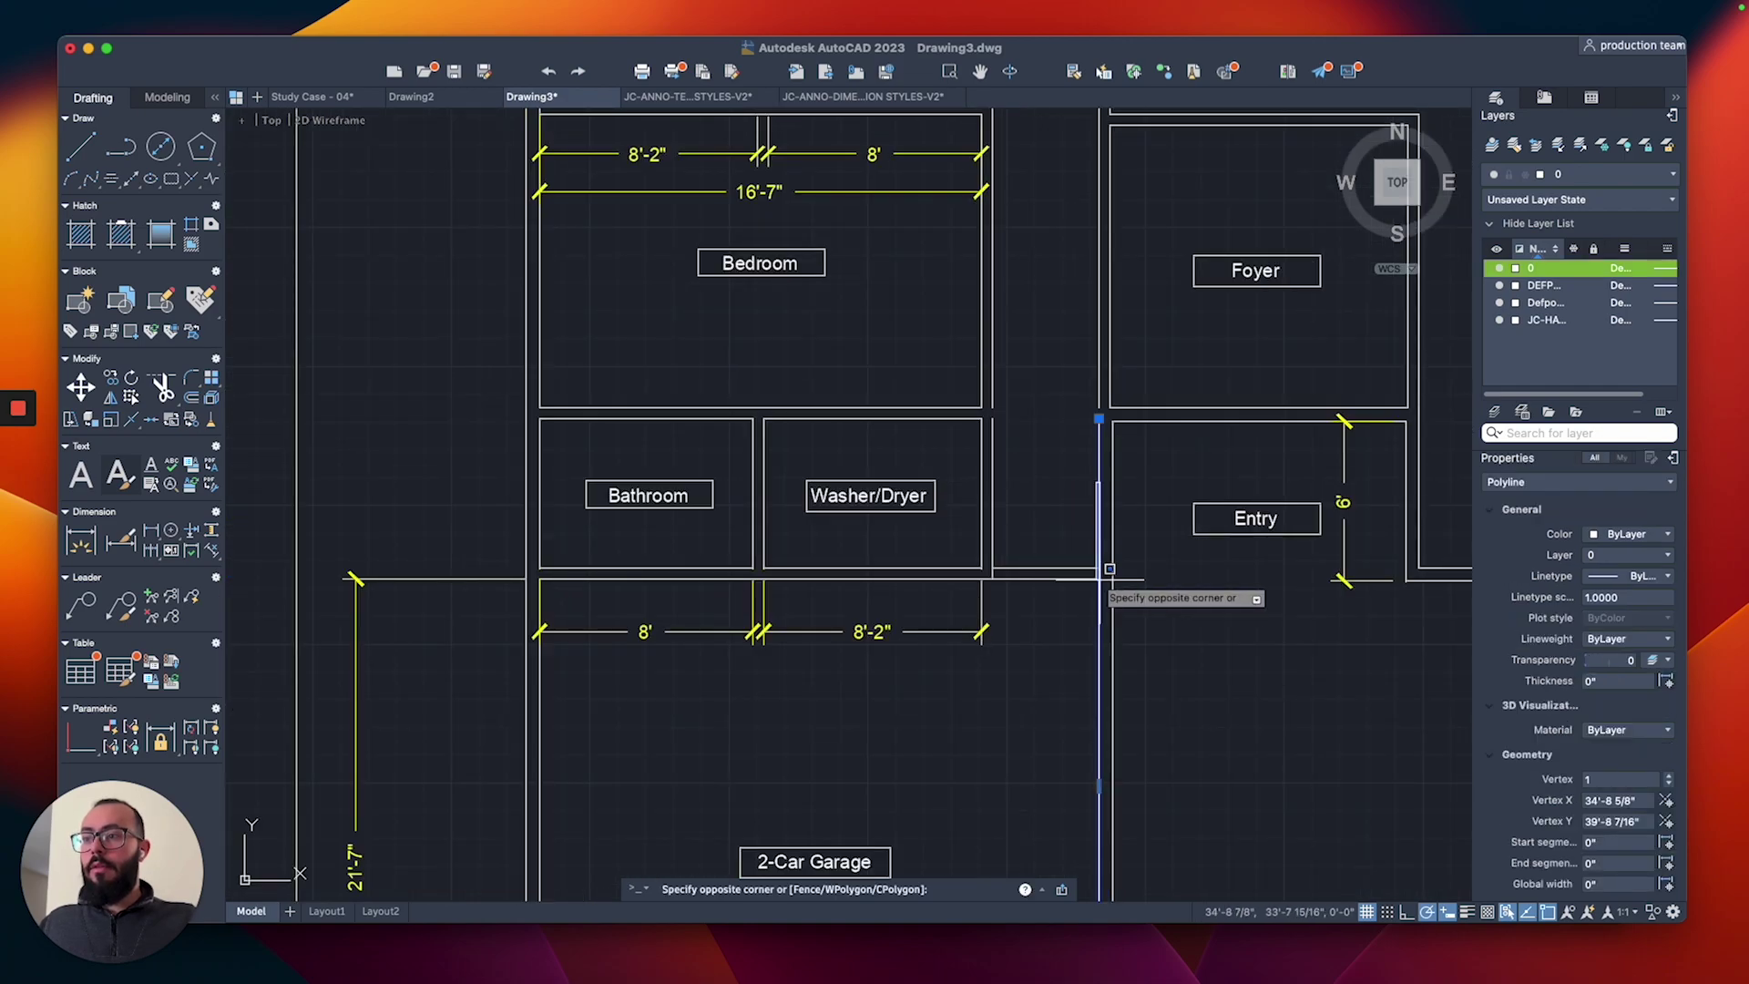
click(1098, 419)
key(Escape)
click(1099, 401)
click(1098, 410)
click(1104, 565)
key(Escape)
scroll(966, 445, up, 3)
click(1014, 466)
Step: Remove the stray vertical segment from the L-shaped wall polyline with Remove Vertex
click(1008, 476)
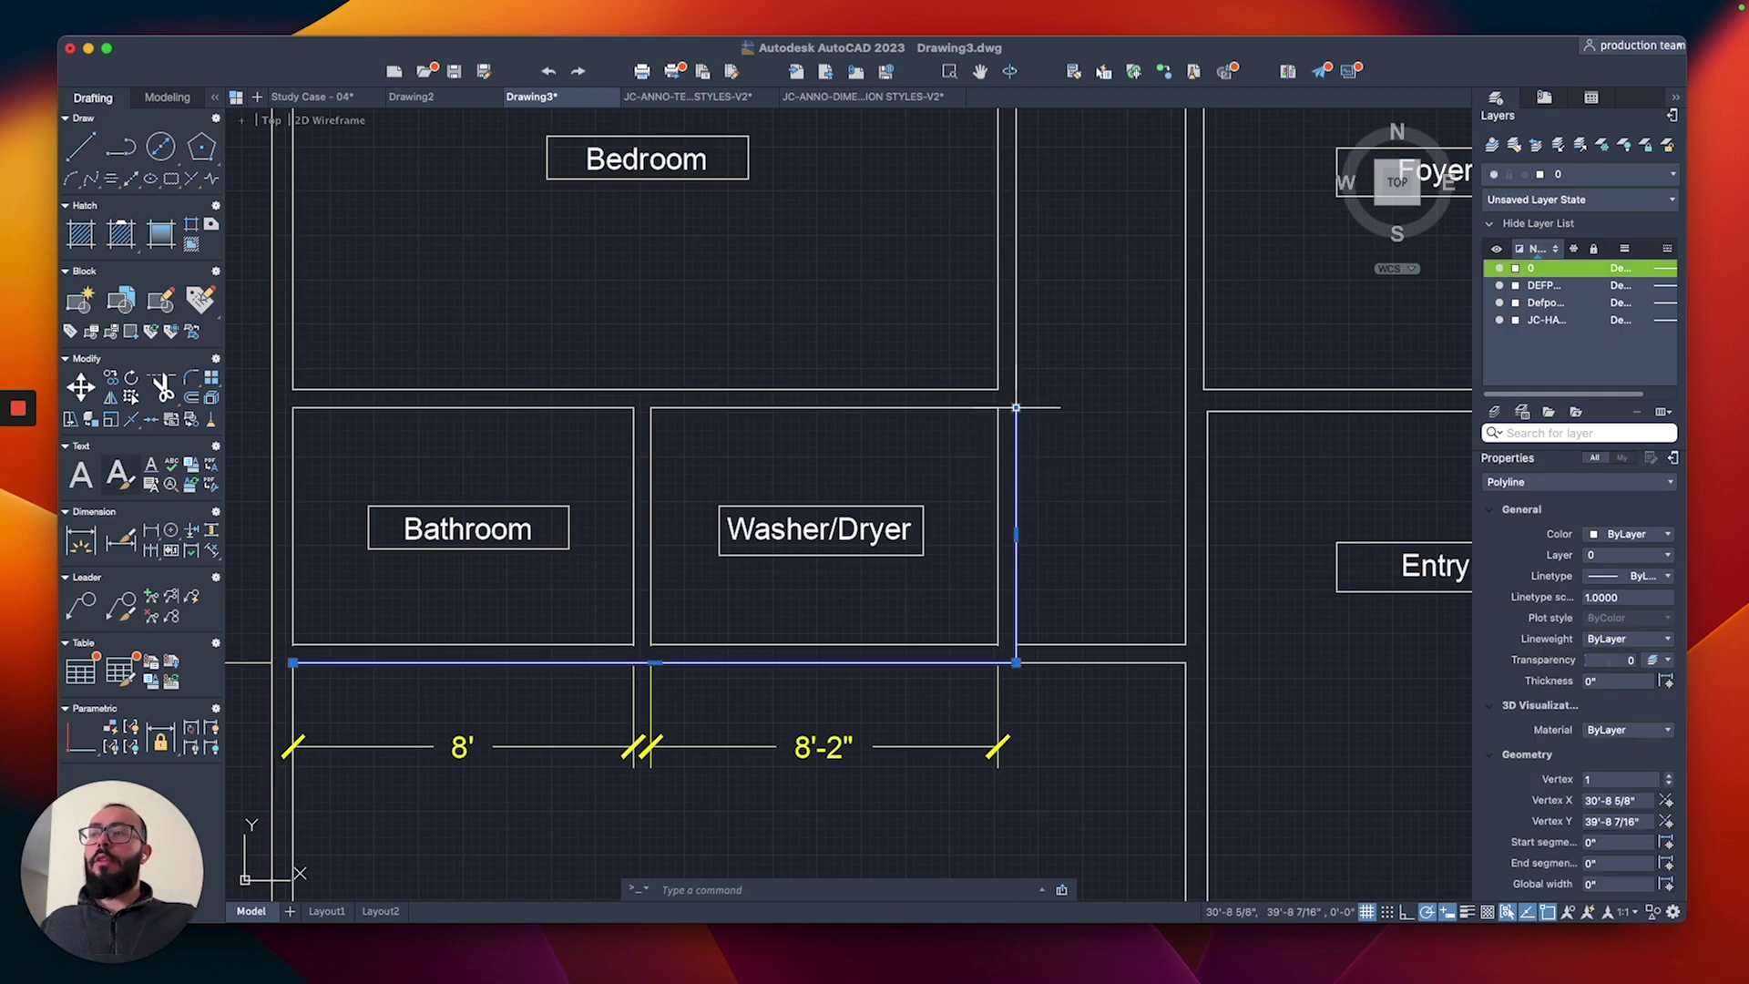
scroll(883, 473, down, 3)
scroll(844, 402, up, 5)
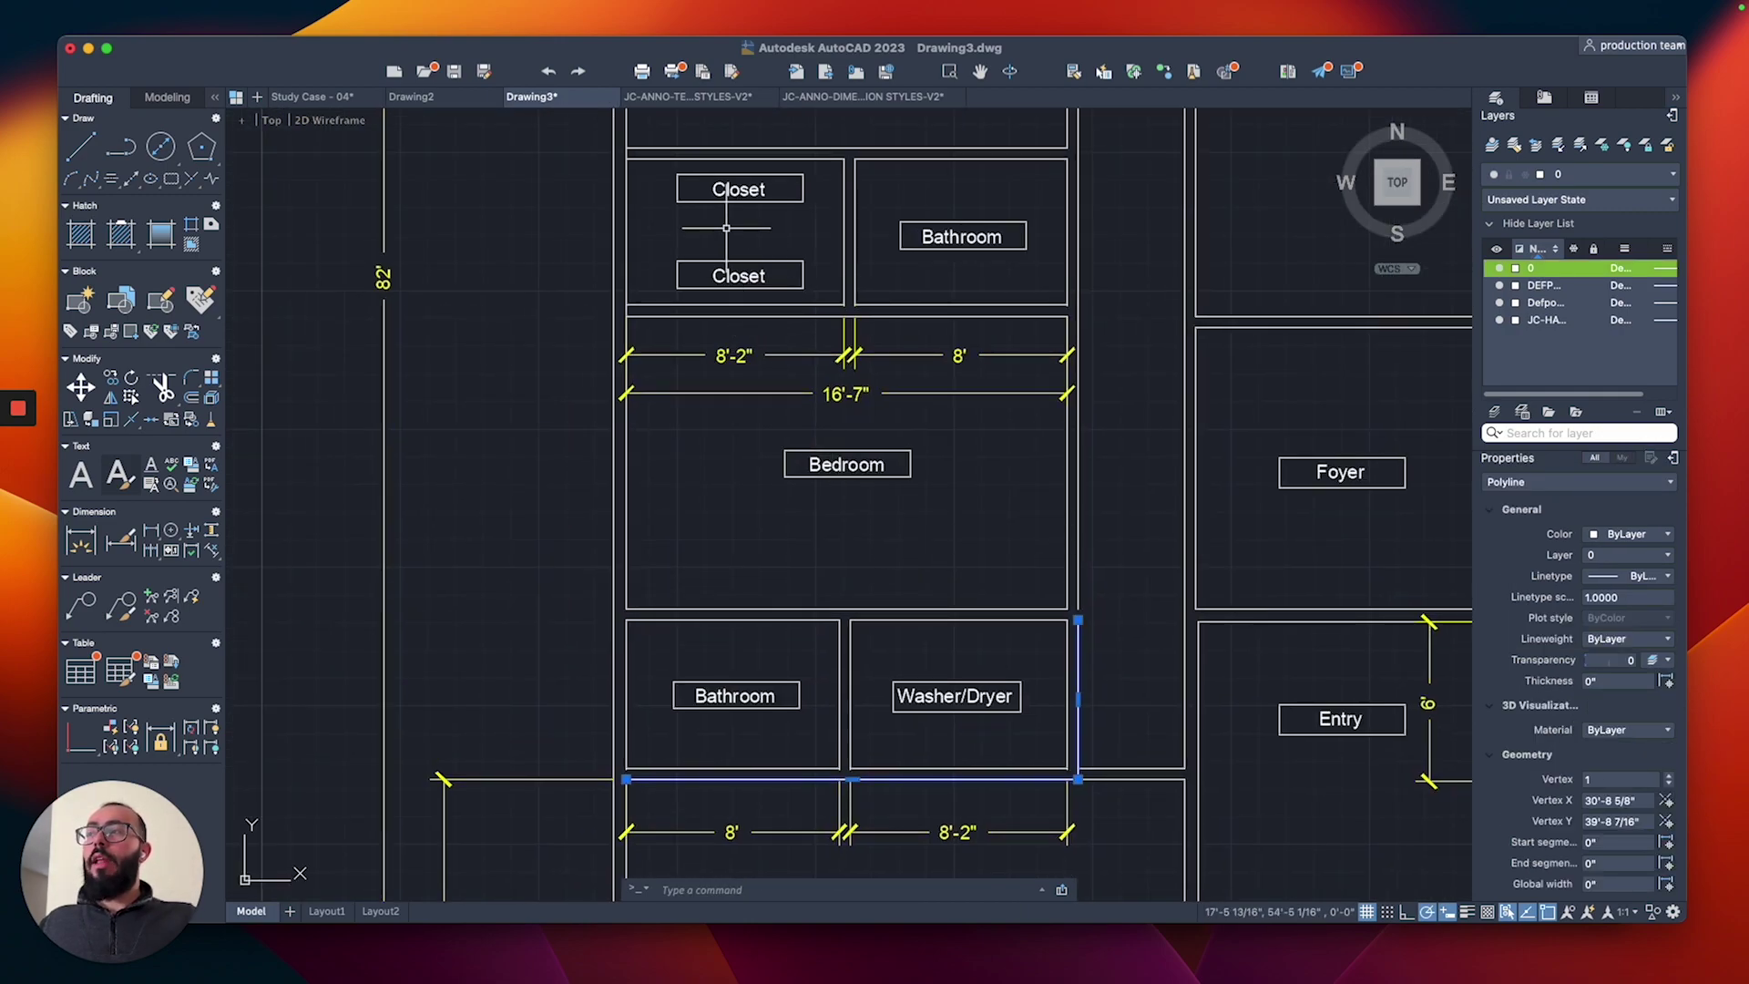
middle_drag(730, 227, 863, 400)
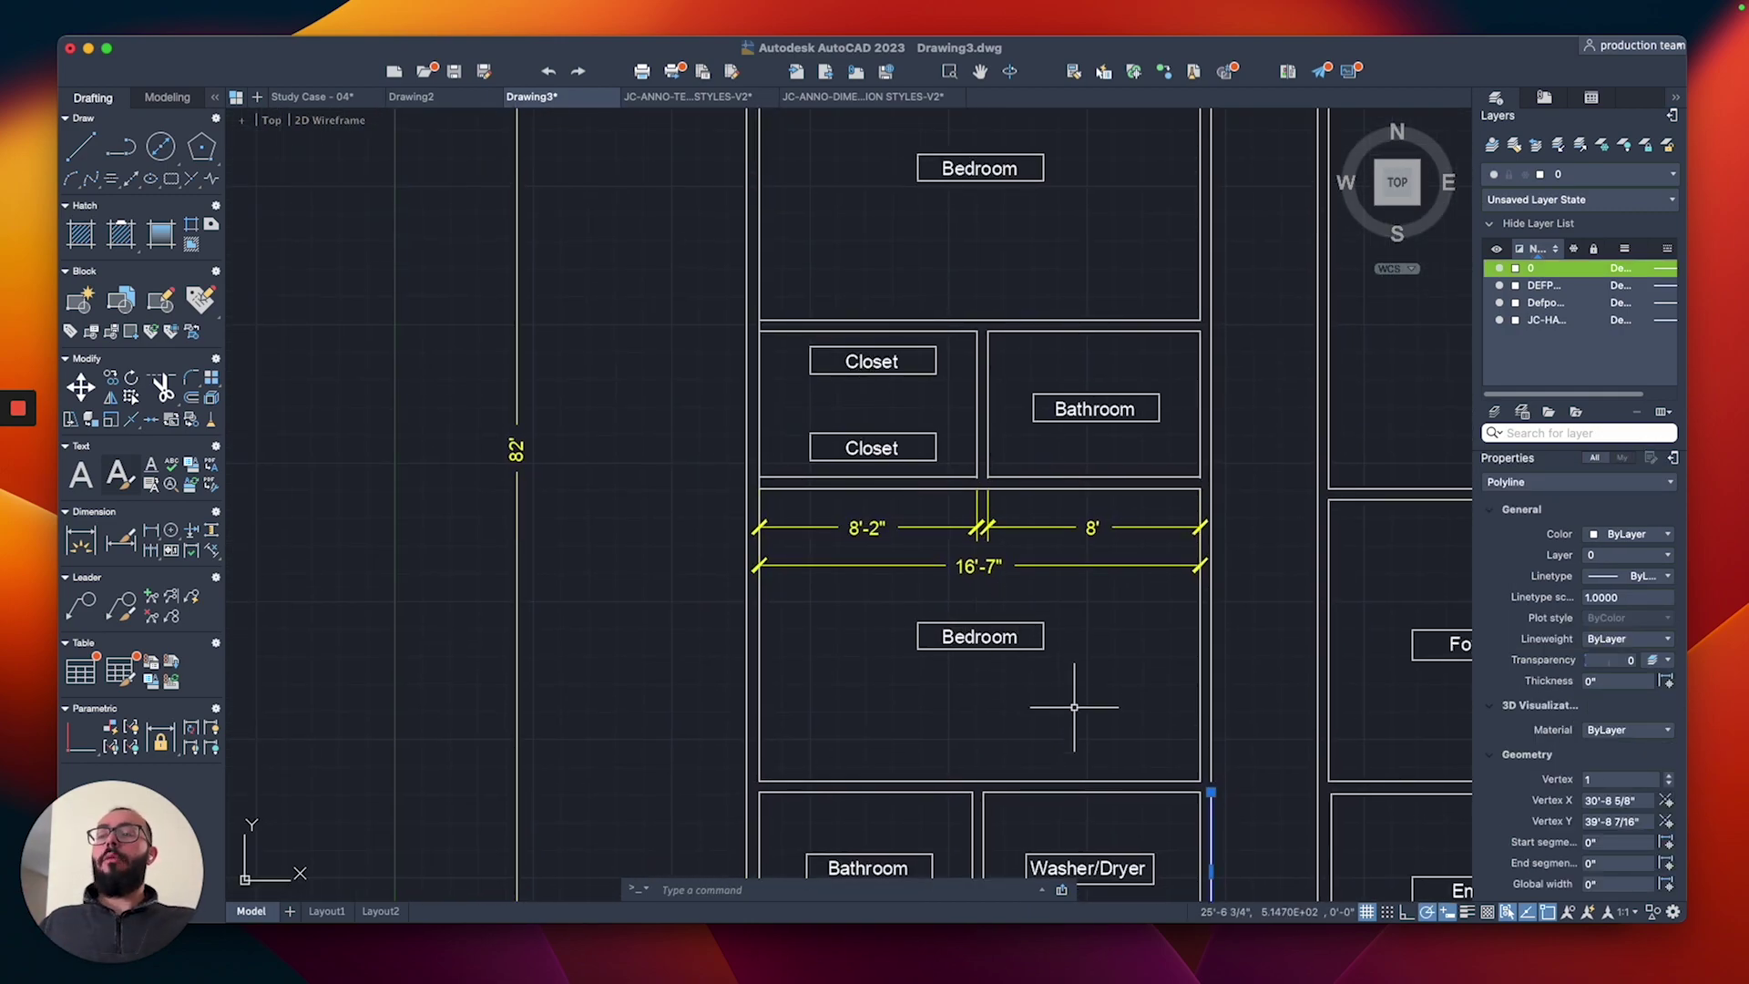
middle_drag(1074, 707, 951, 408)
scroll(1025, 508, up, 2)
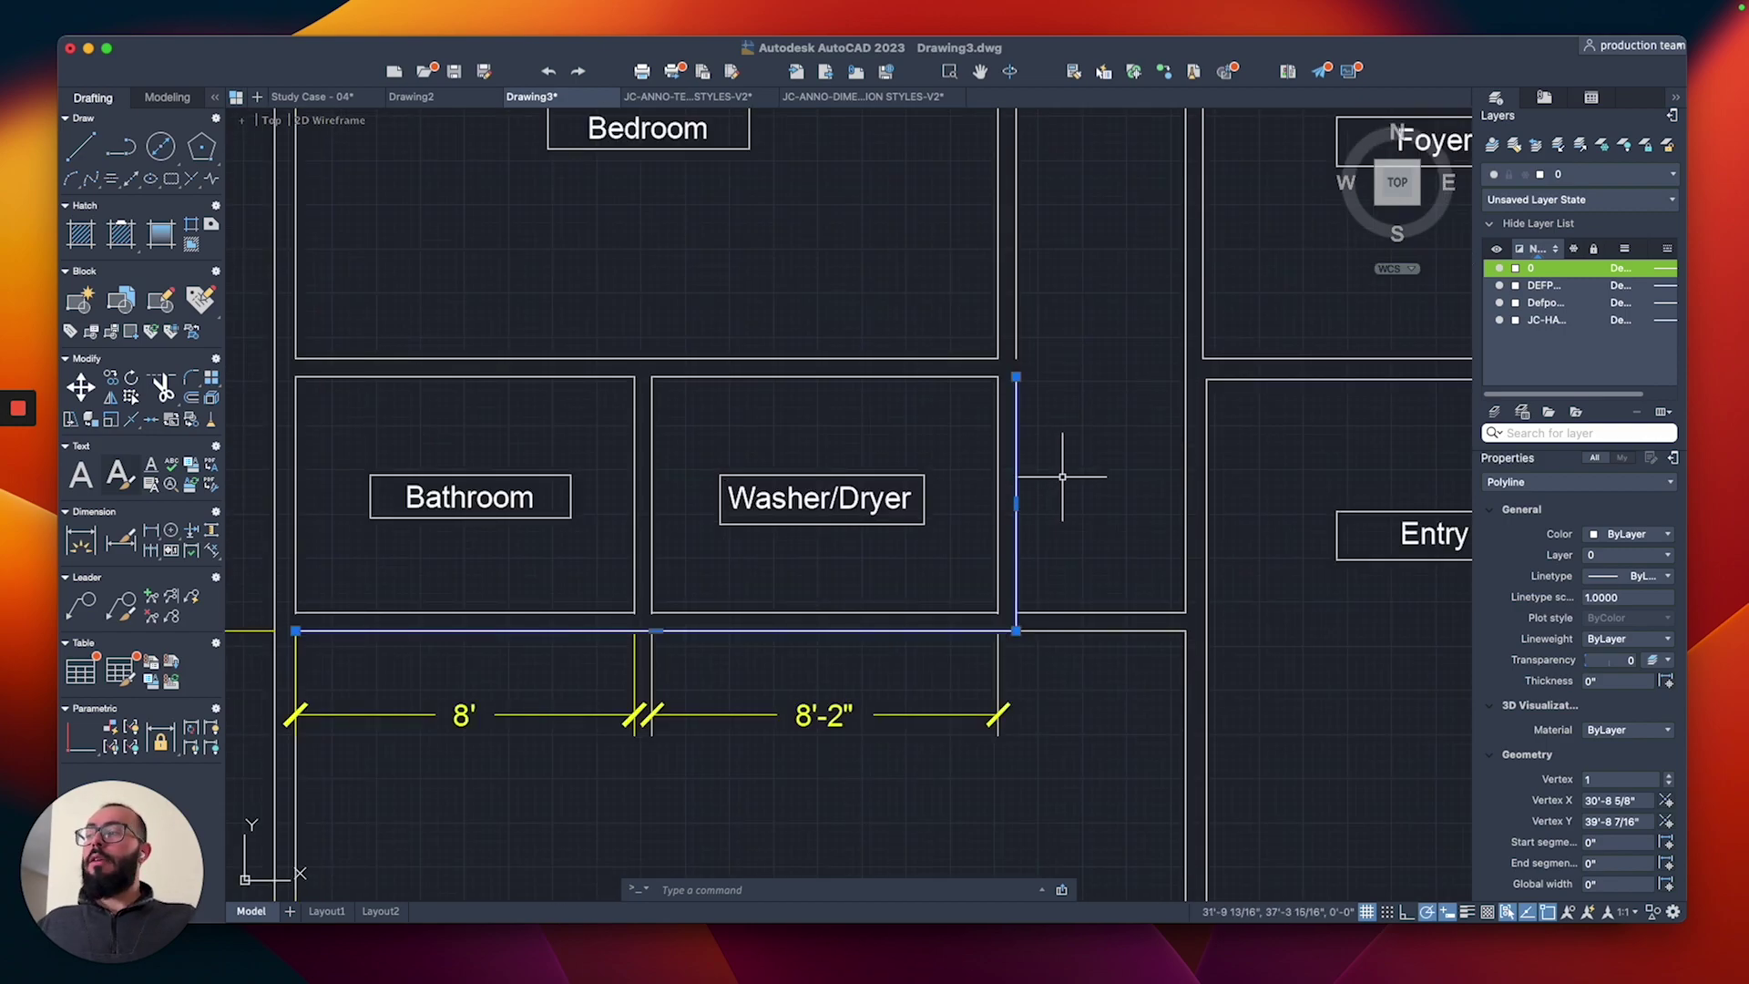
scroll(1034, 467, up, 2)
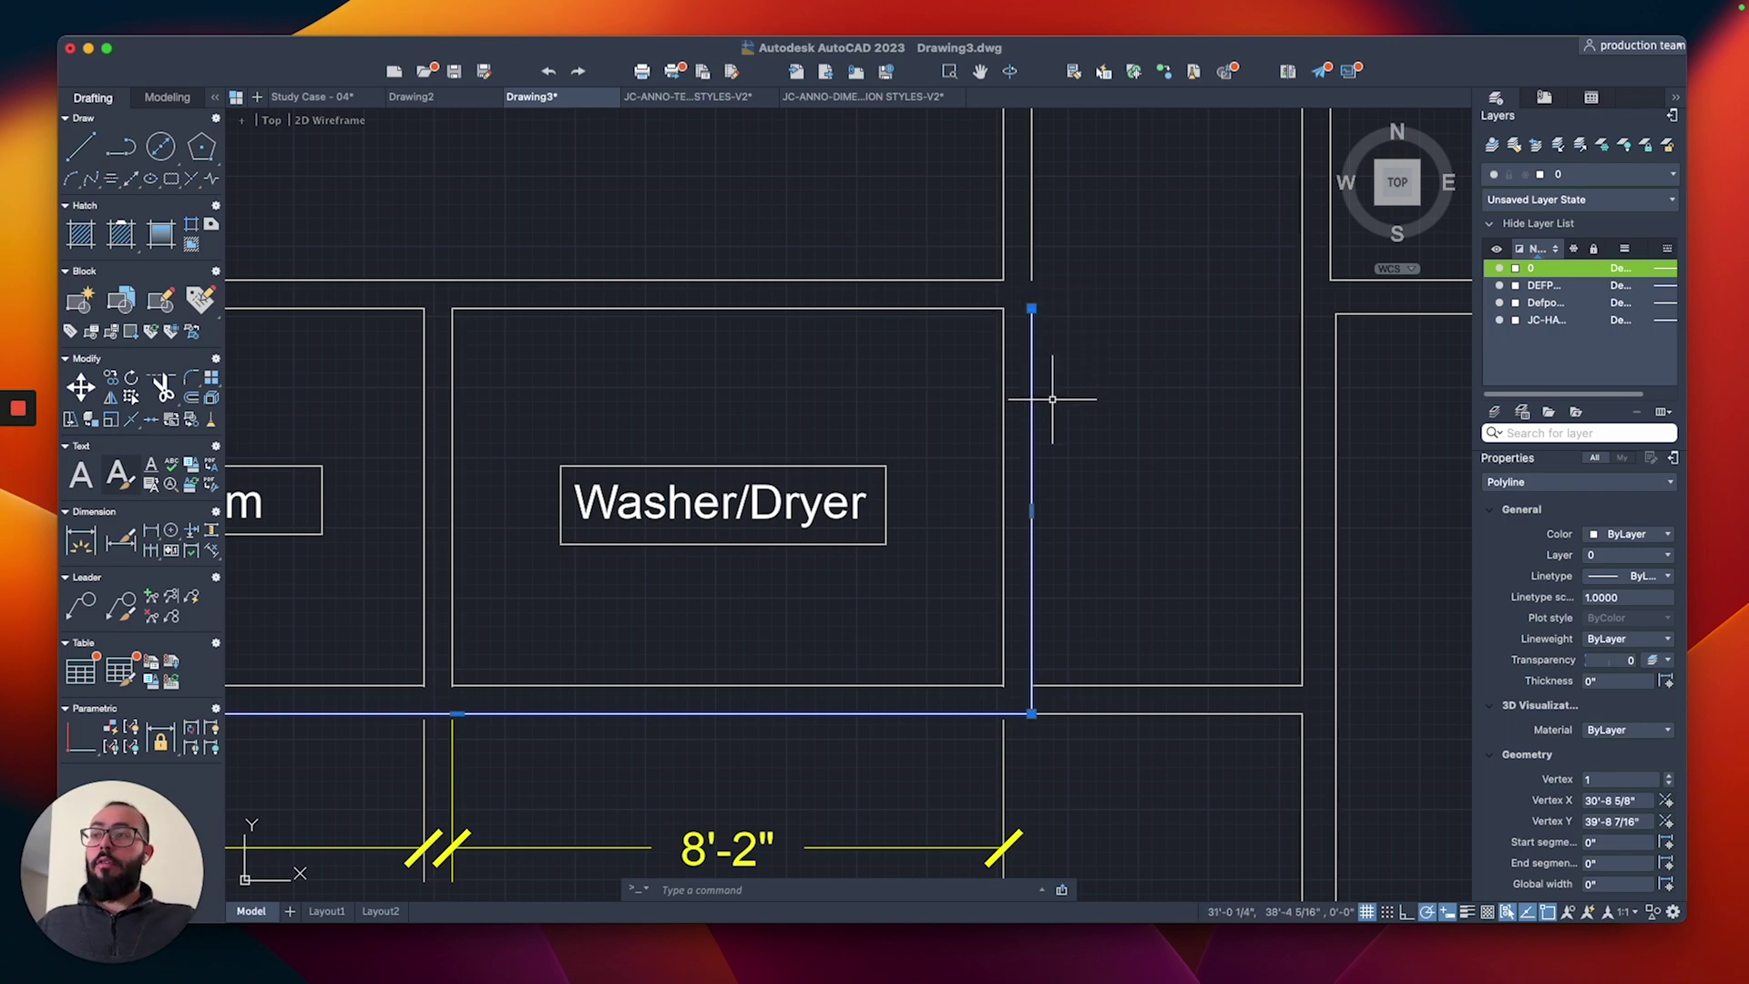
mouse_move(1032, 309)
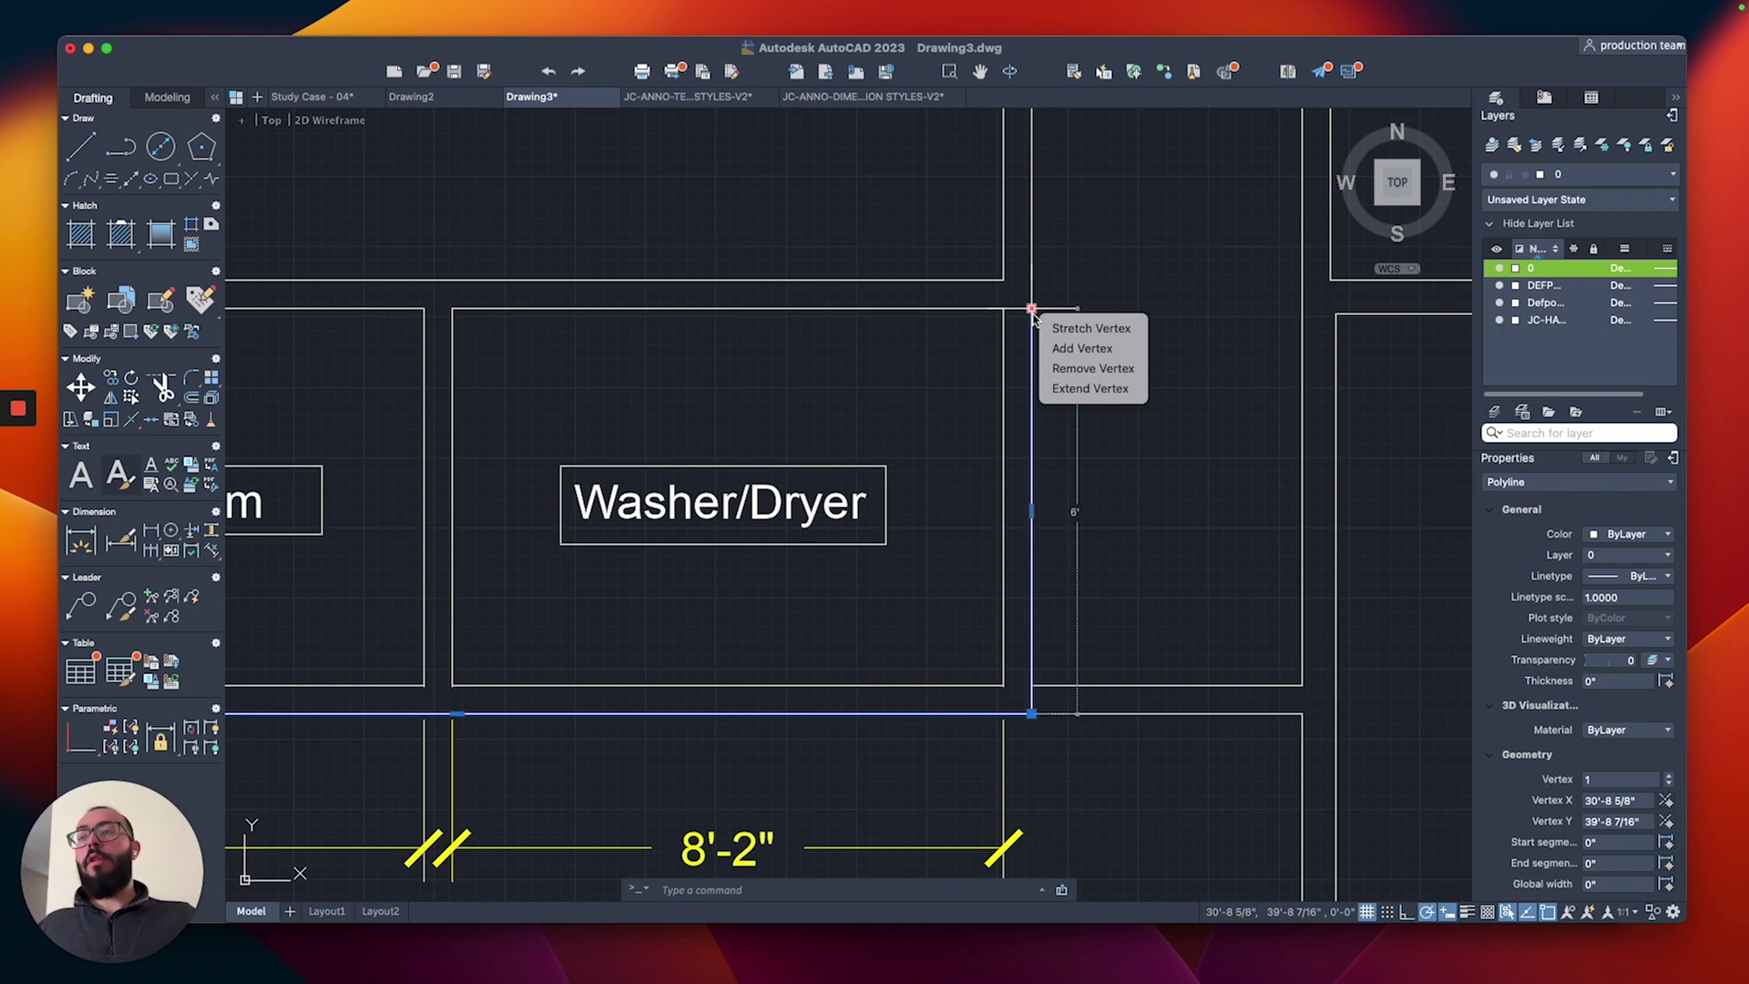
click(1075, 369)
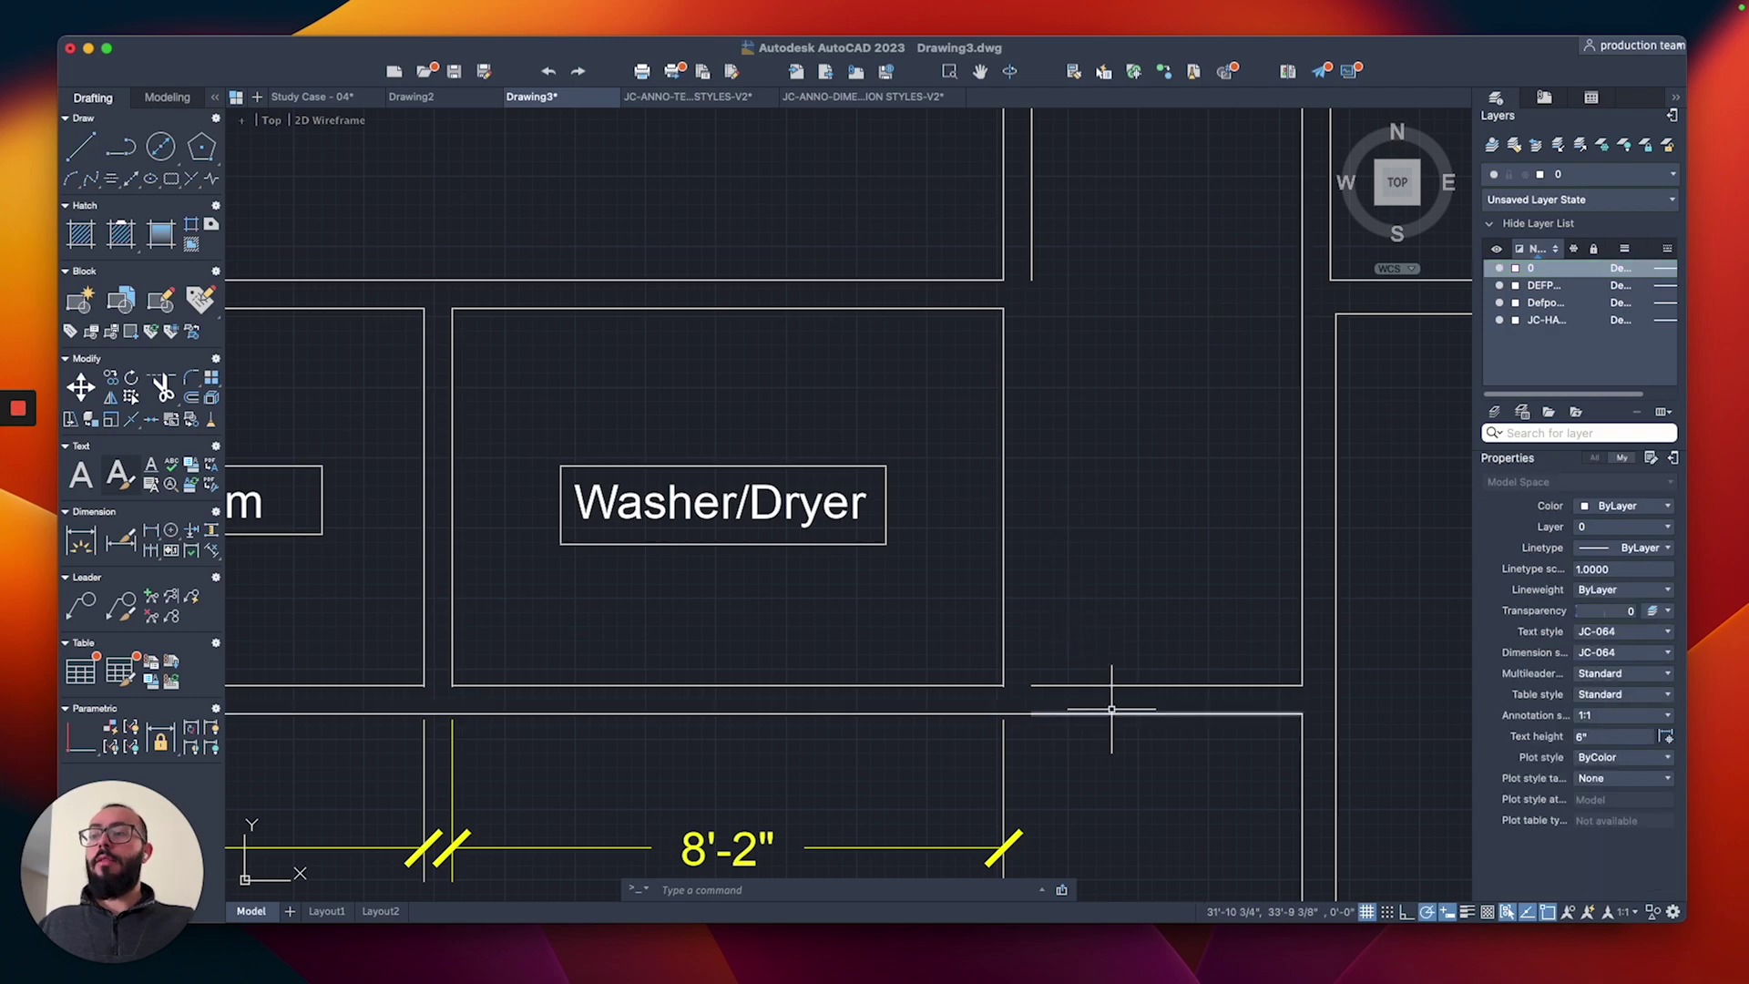
Step: Delete the short wall piece, stretch the lower wall line to the right wall, and grab the upper vertex
click(1094, 715)
key(Delete)
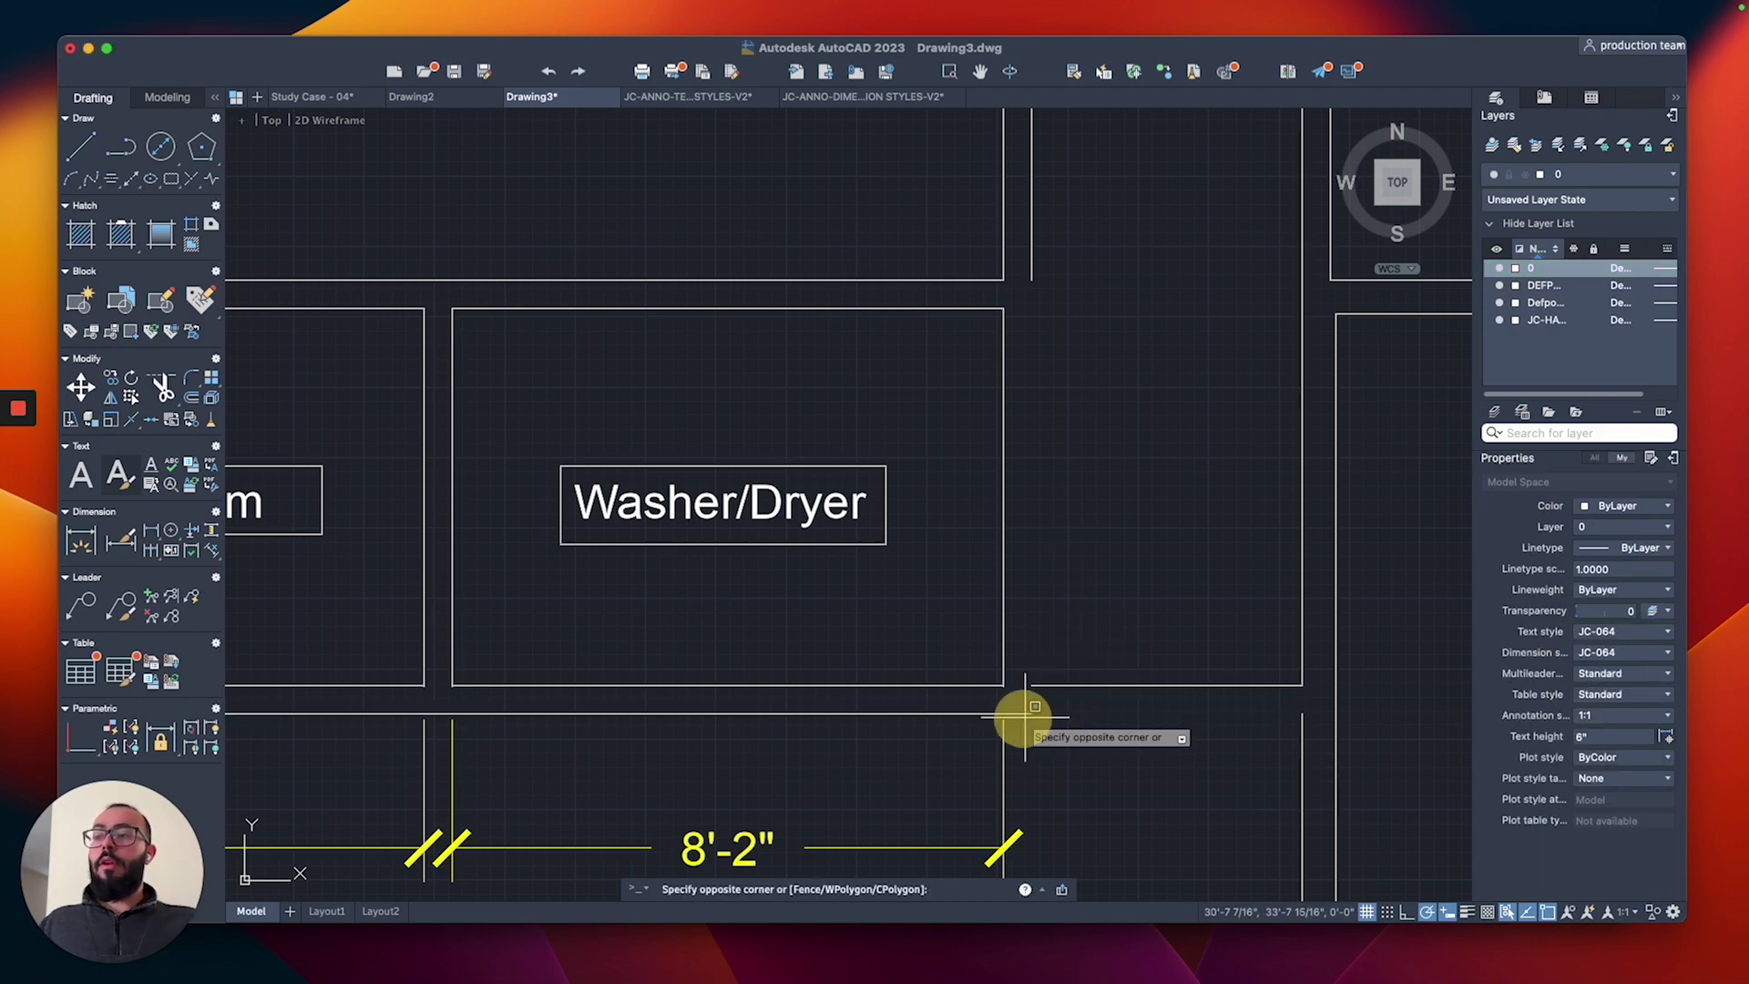
click(1025, 711)
click(1025, 712)
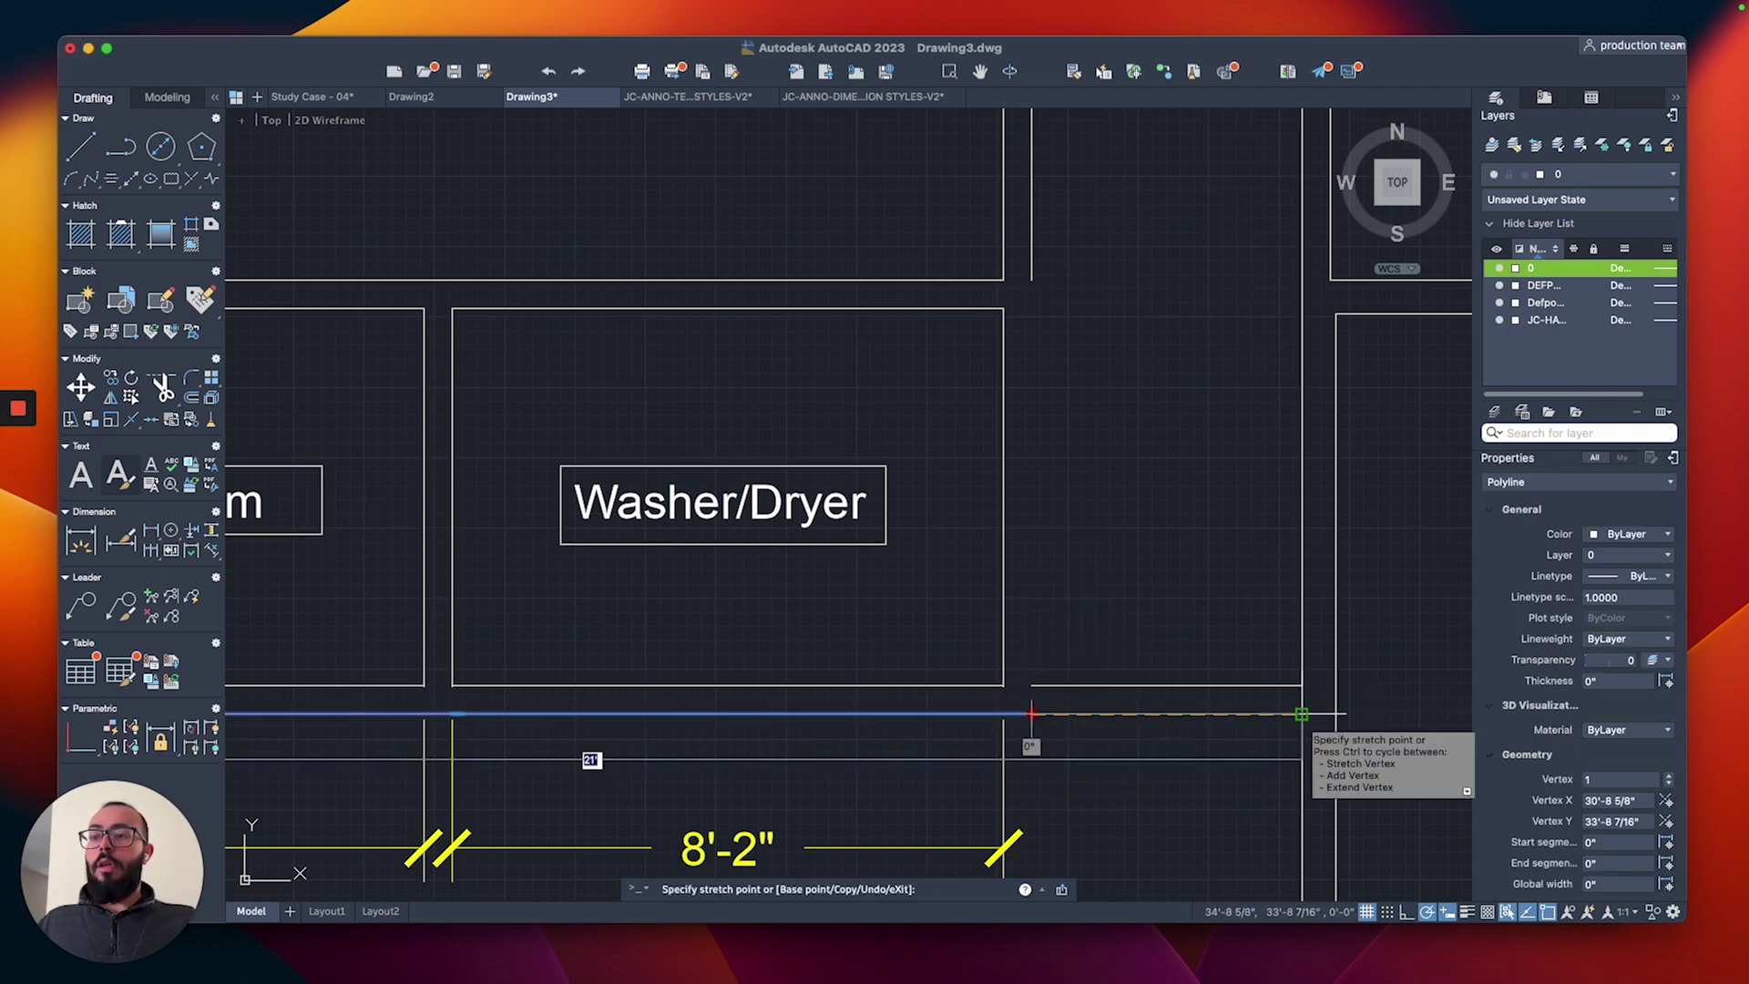
click(1303, 714)
click(1029, 273)
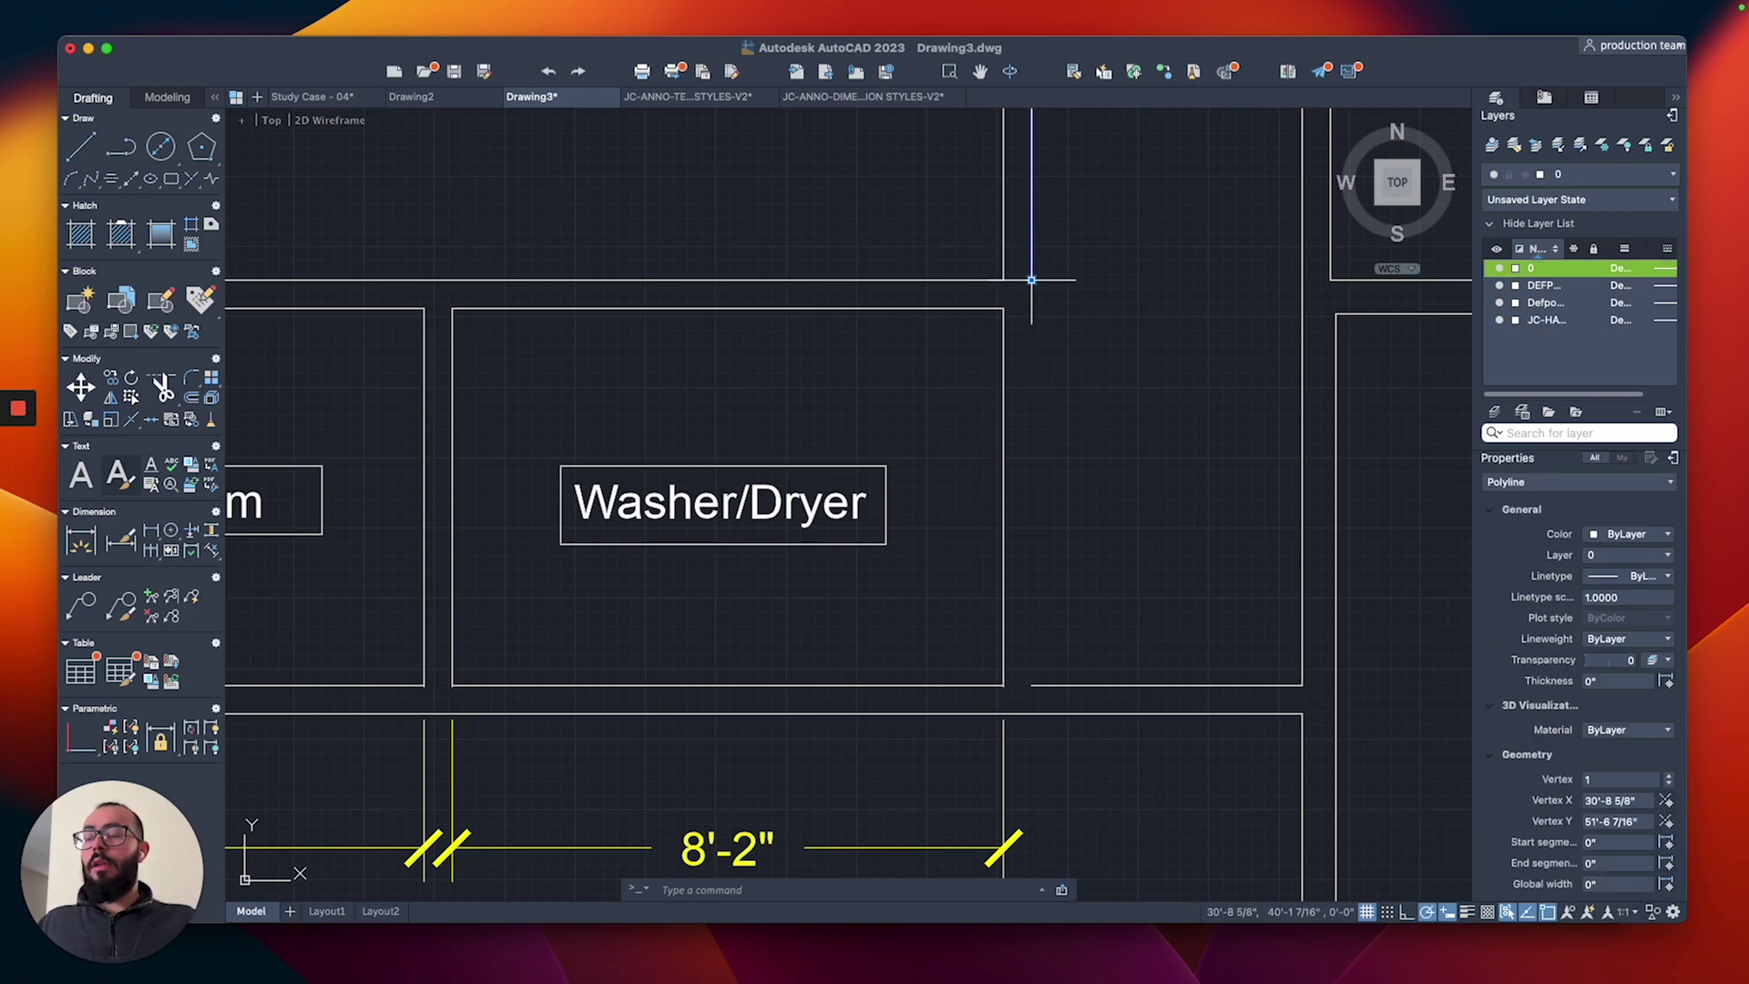
click(1031, 279)
Step: Drop the vertex onto the lower wall line and trim the short vertical wall piece
click(1032, 683)
scroll(1062, 593, down, 5)
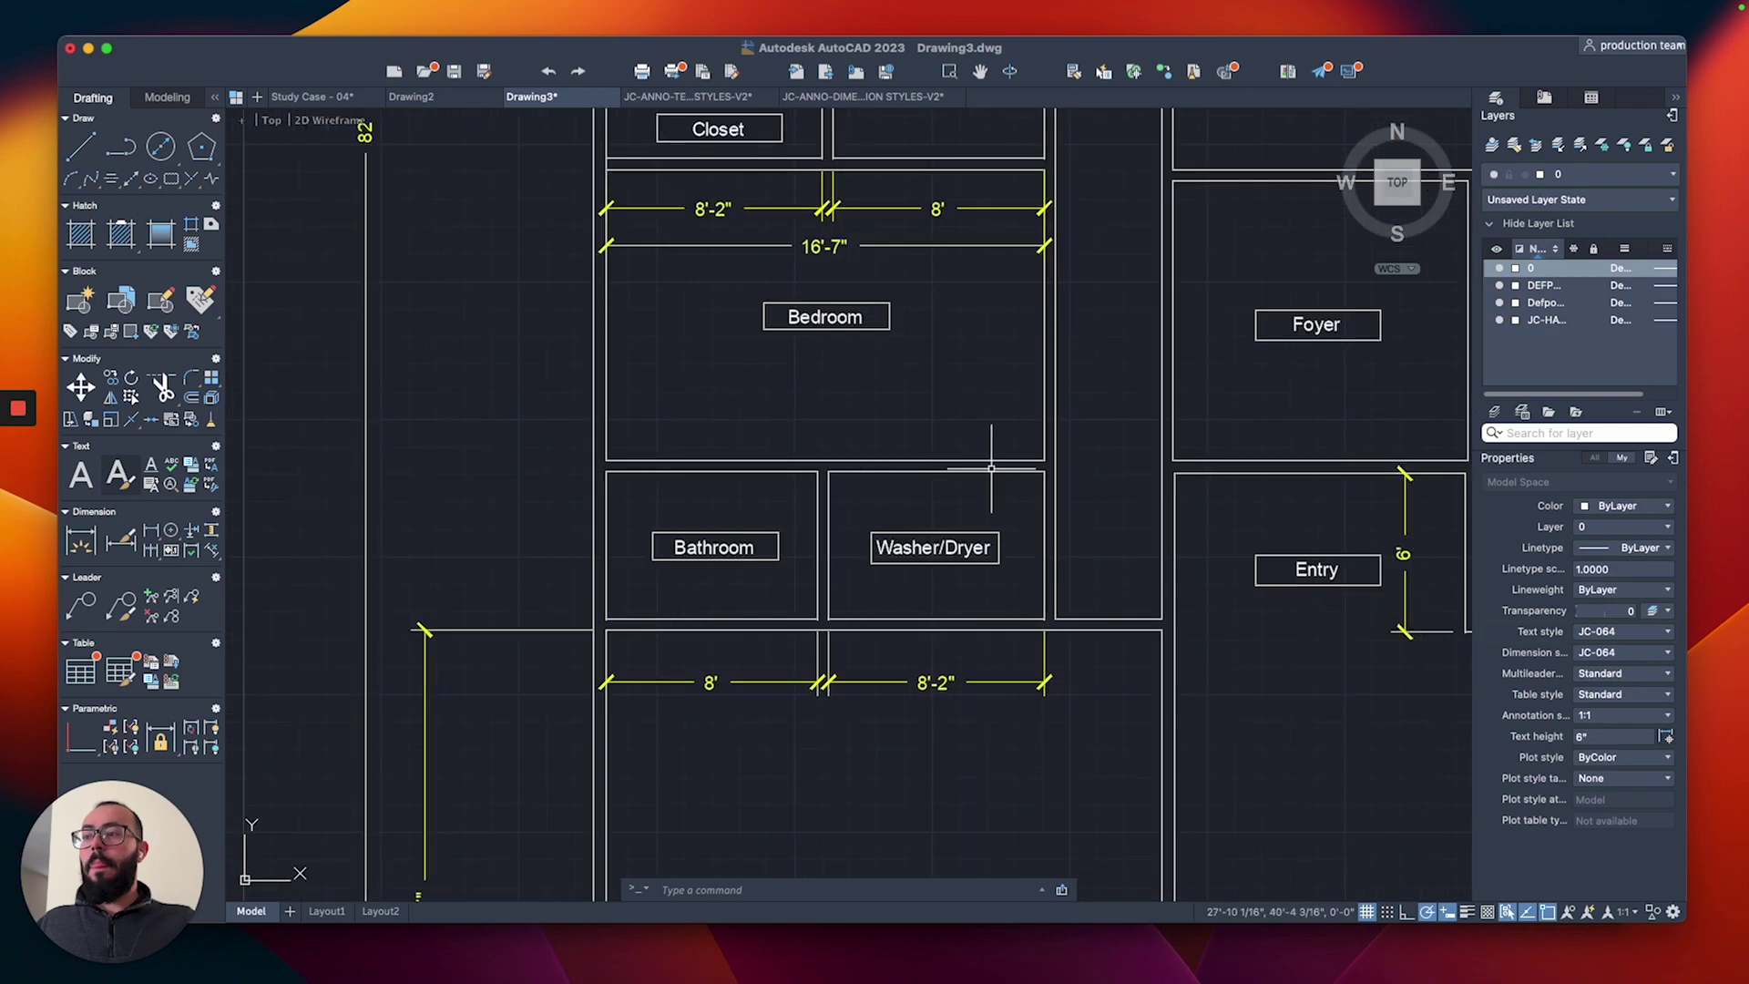
mouse_move(968, 441)
middle_down()
mouse_move(1111, 648)
mouse_move(1181, 798)
middle_up()
scroll(860, 379, up, 5)
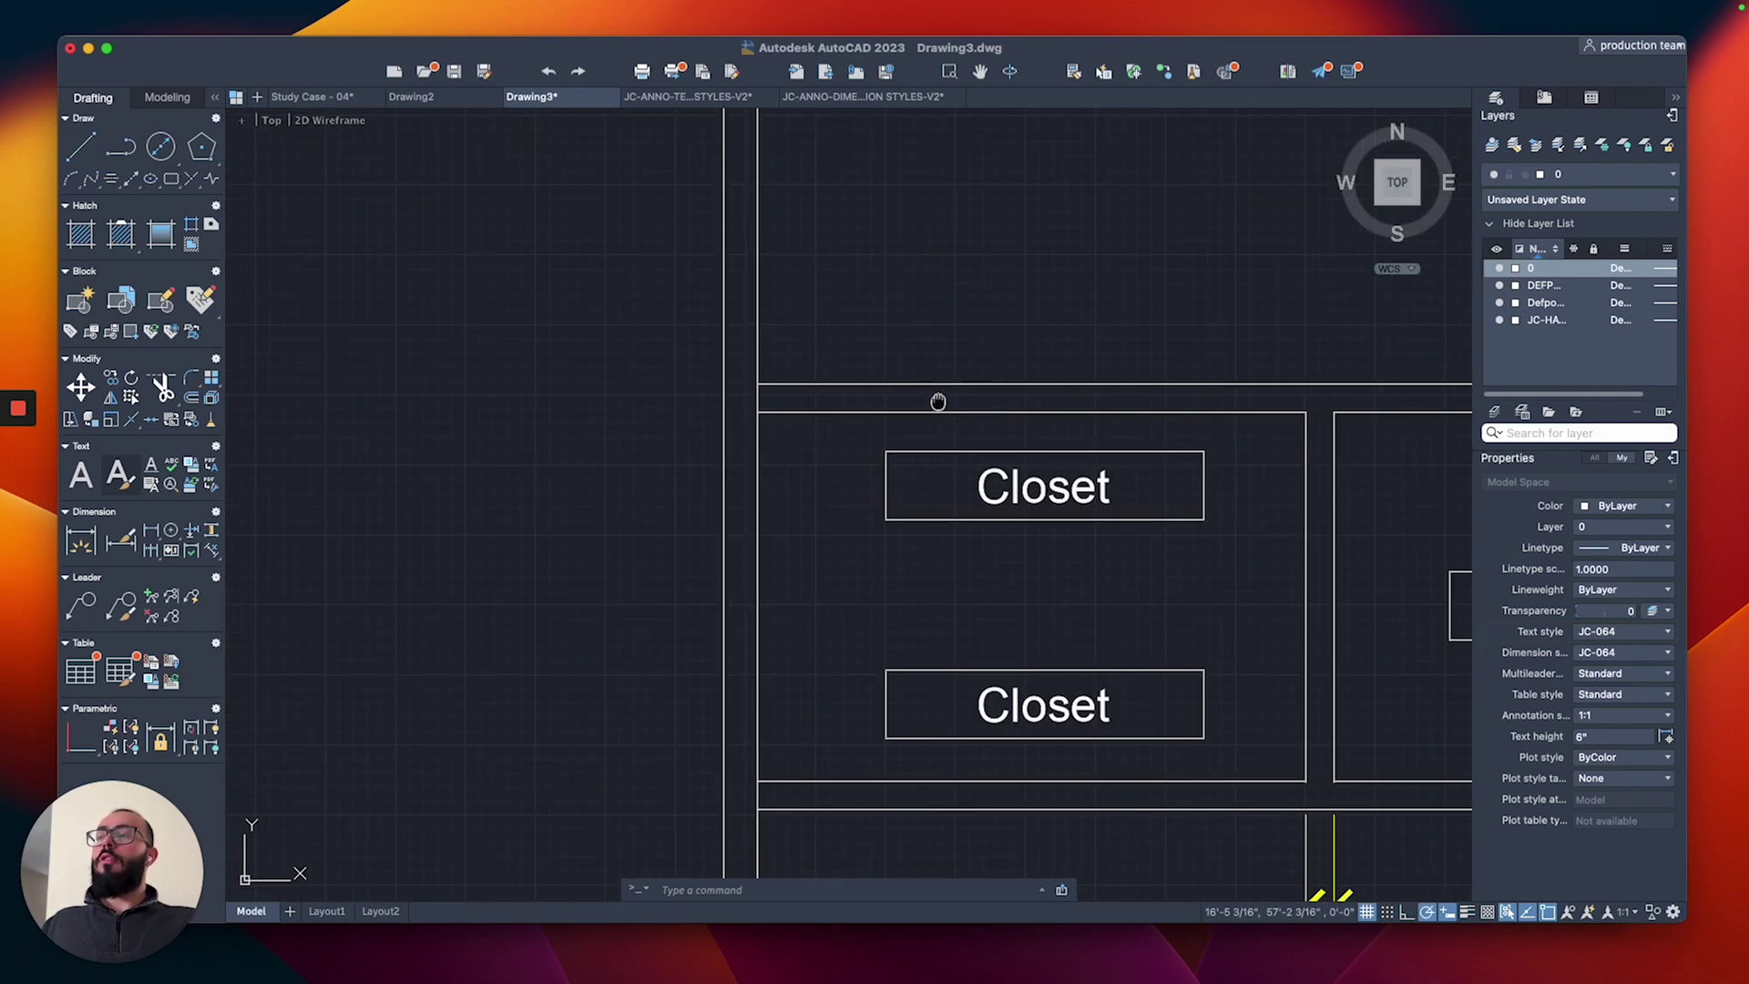
middle_drag(940, 403, 839, 344)
text(tr)
key(Return)
click(640, 333)
key(Return)
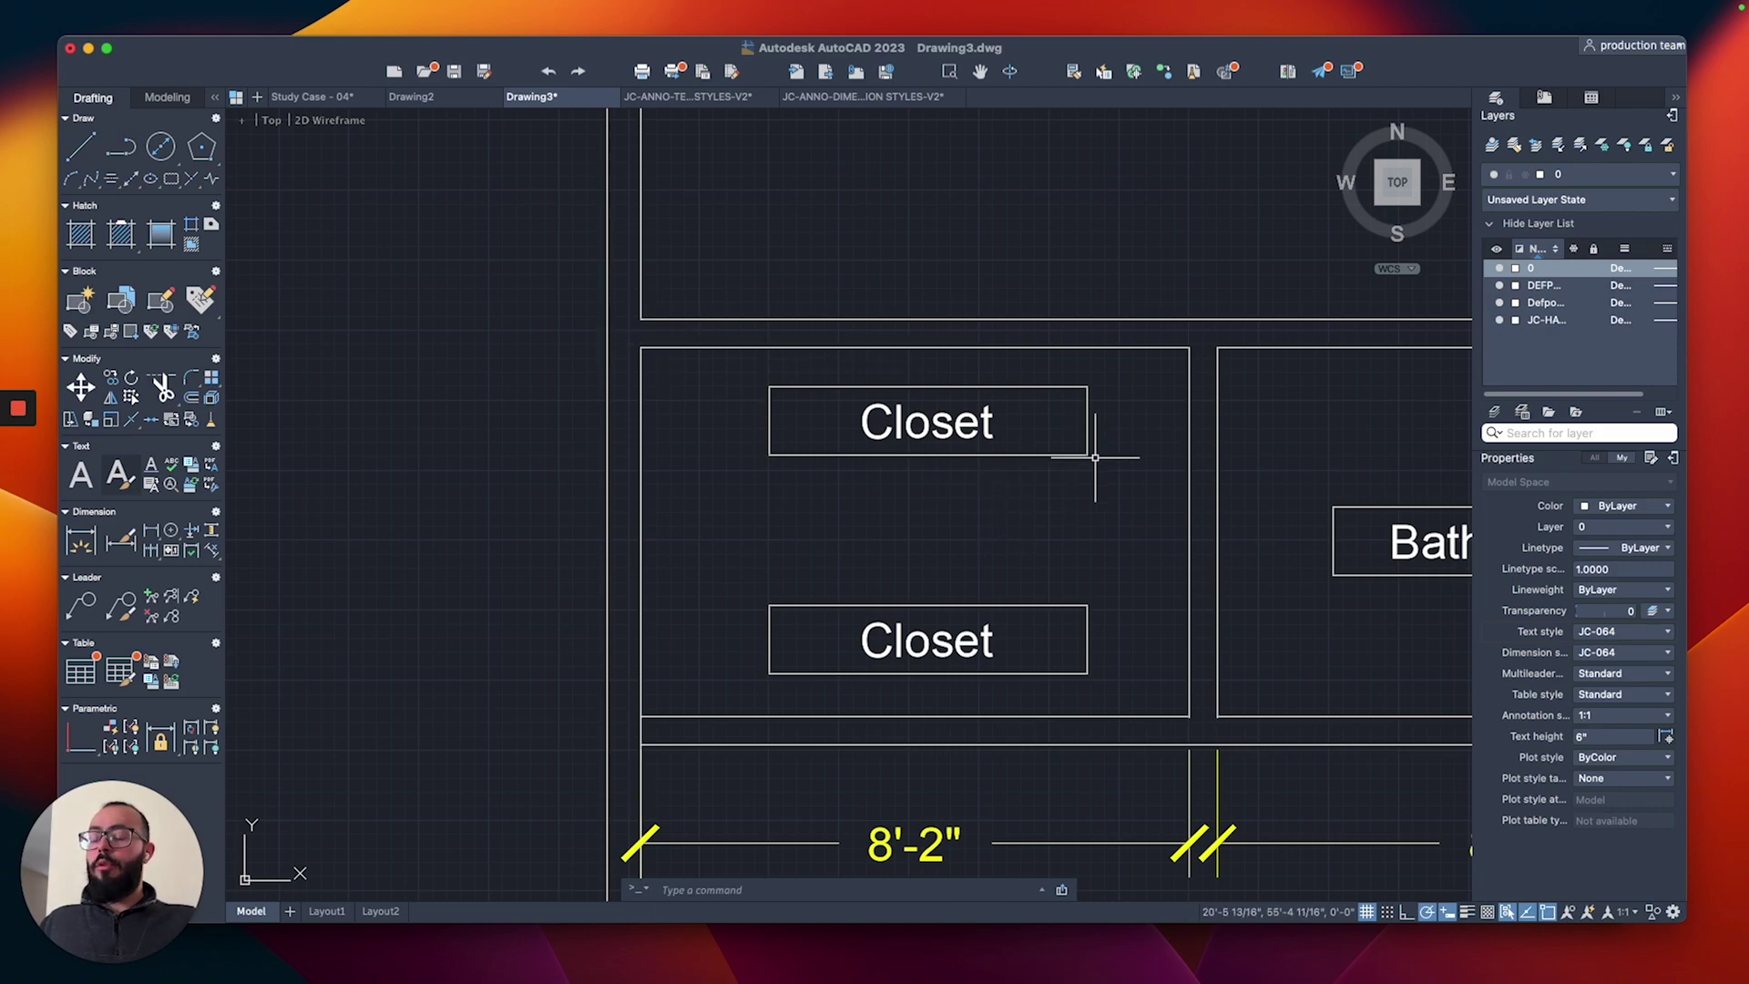
Step: Draw a dividing polyline across the closets from the right wall to the left wall
text(pl)
key(Return)
click(1189, 533)
click(644, 533)
key(Return)
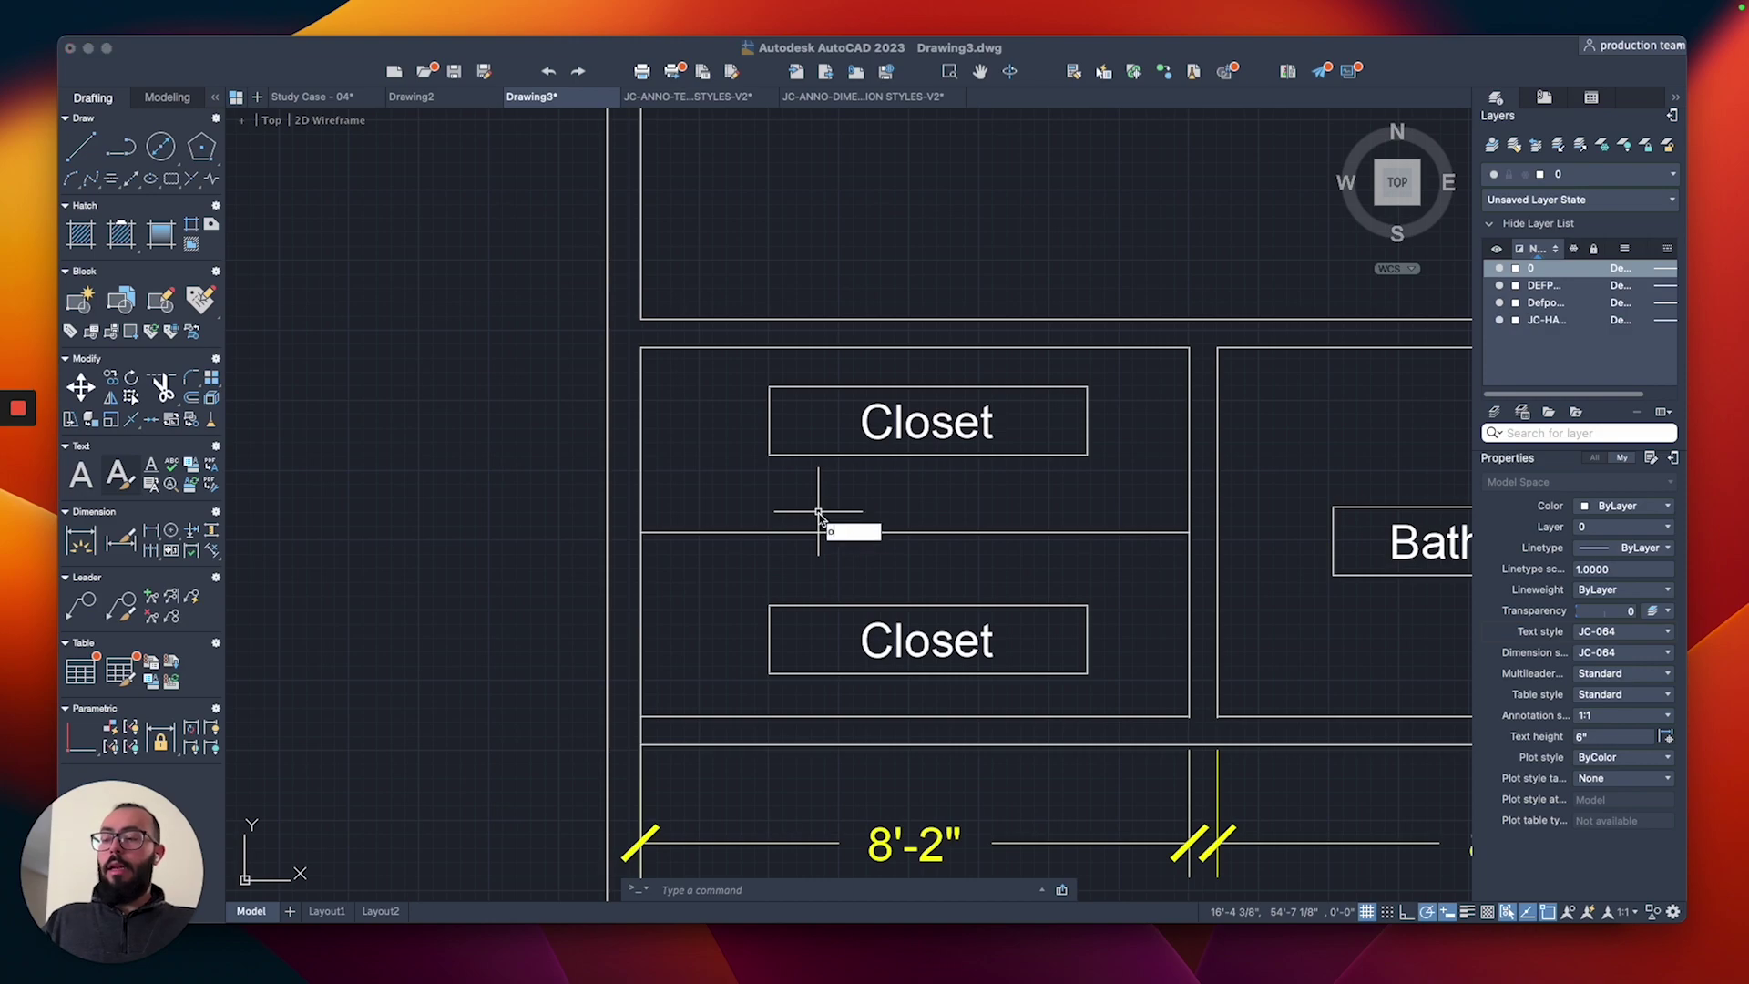
Step: Offset the dividing line 2 units downward to form the partition's second line
key(Return)
text(2)
key(Return)
click(784, 533)
click(765, 574)
key(Return)
Step: Trim the wall lines crossing the new partition with a fence
text(tr)
key(Return)
drag(1199, 531, 605, 526)
key(Escape)
scroll(606, 524, down, 6)
scroll(693, 505, down, 5)
scroll(674, 487, up, 5)
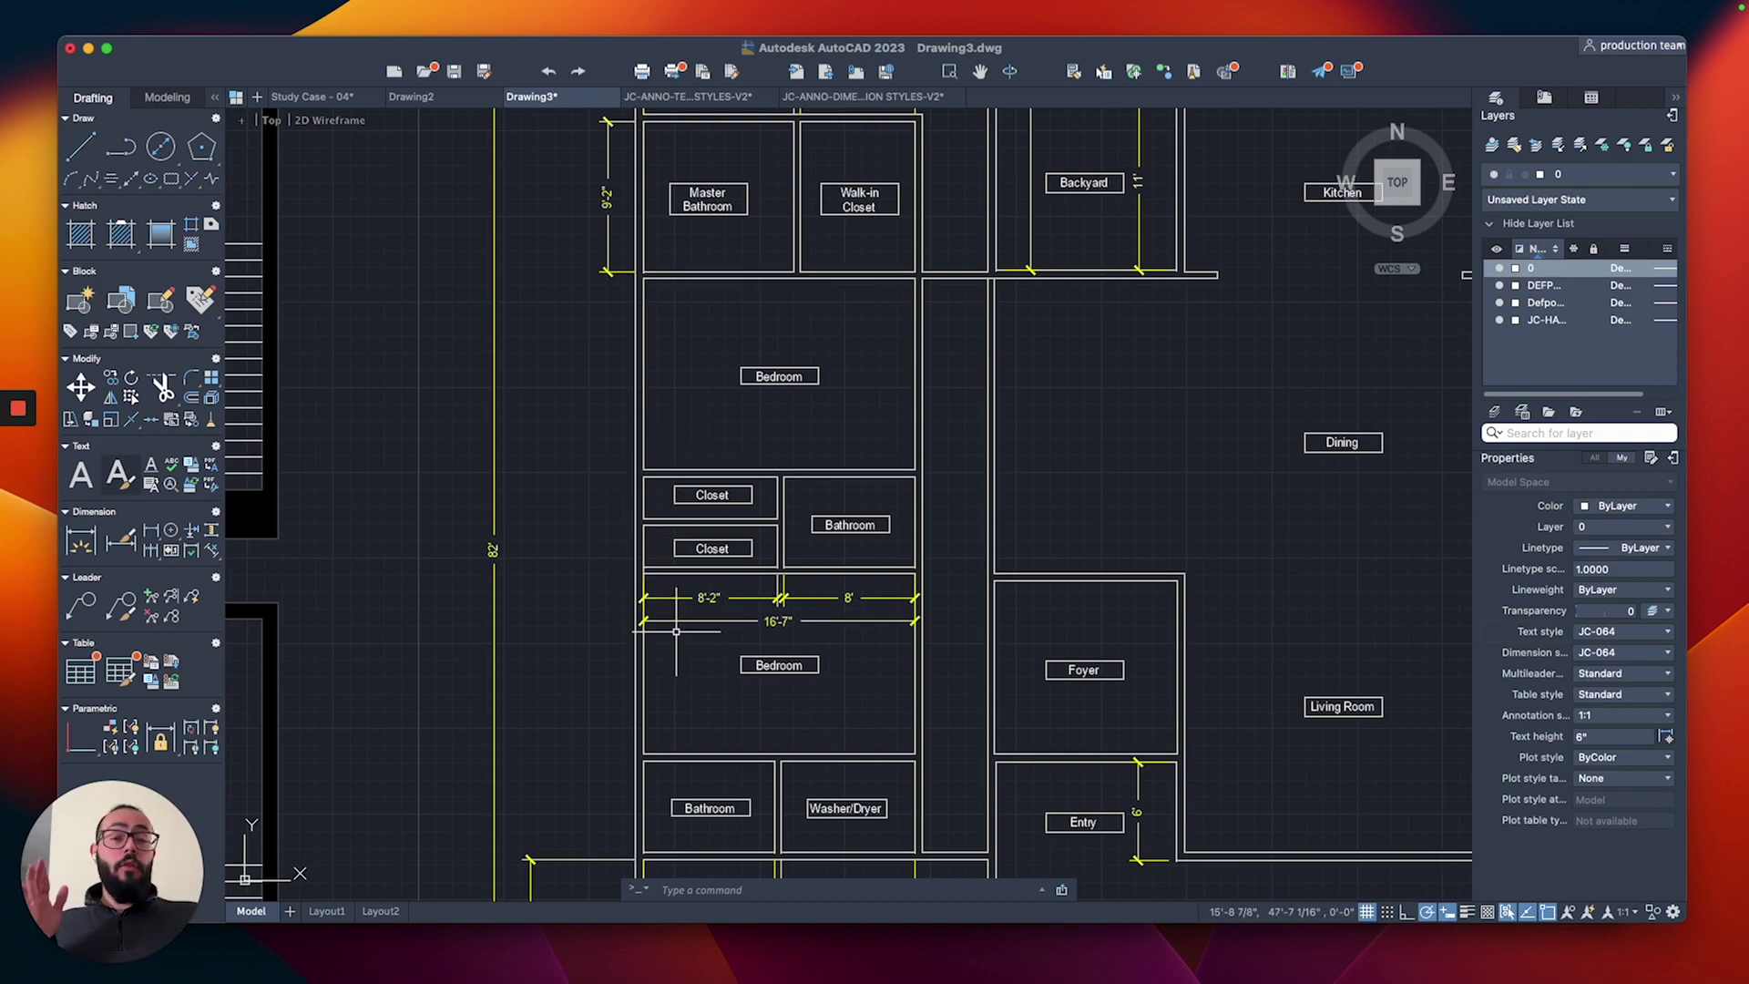
middle_drag(699, 681, 769, 601)
scroll(1027, 730, up, 2)
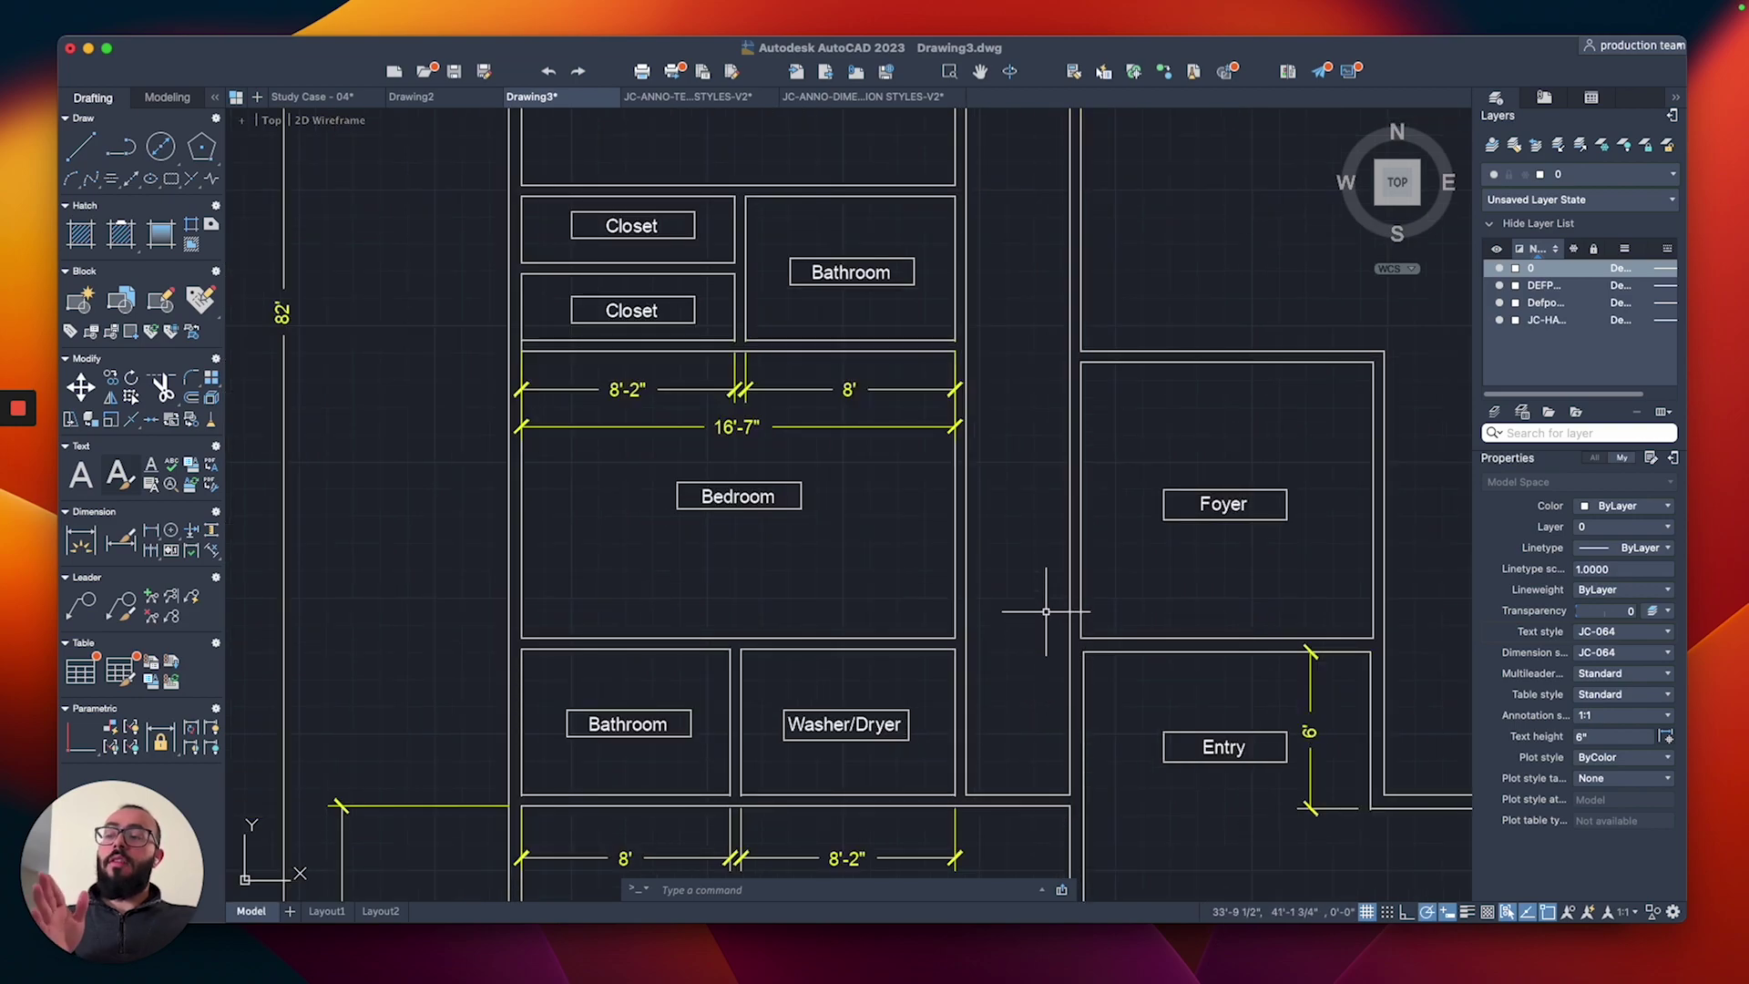
middle_drag(1039, 607, 1027, 559)
scroll(1027, 558, down, 2)
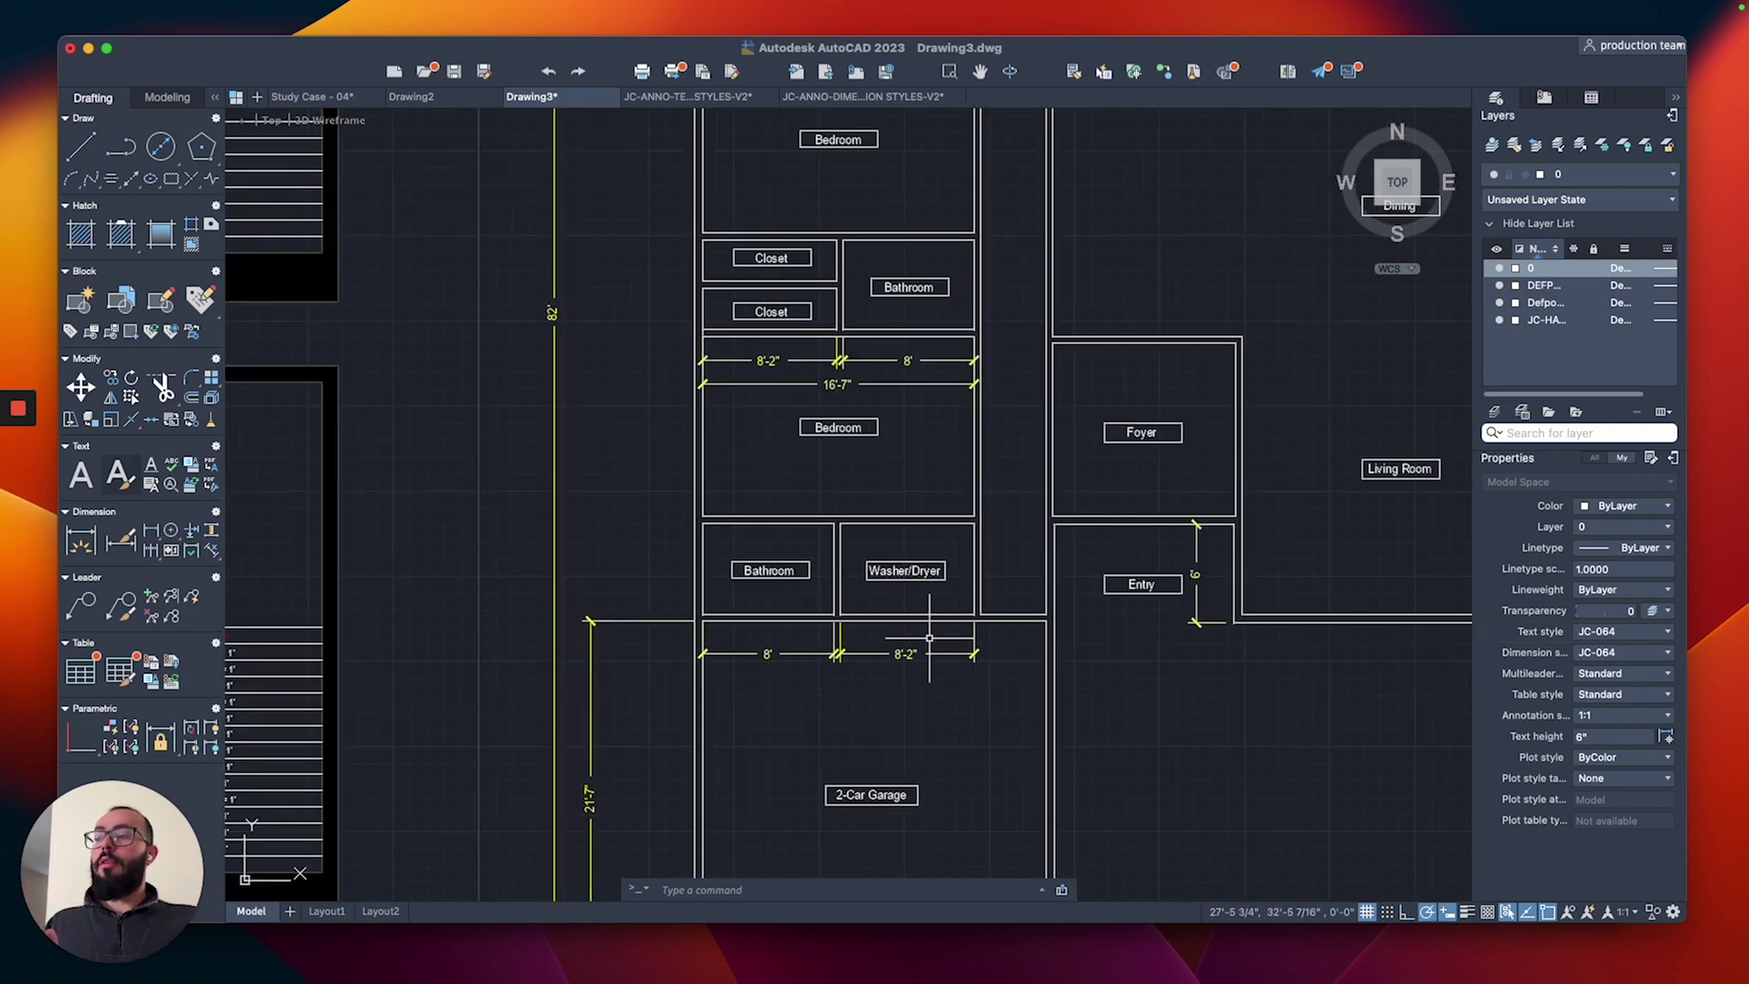
scroll(828, 437, up, 2)
middle_drag(828, 437, 832, 548)
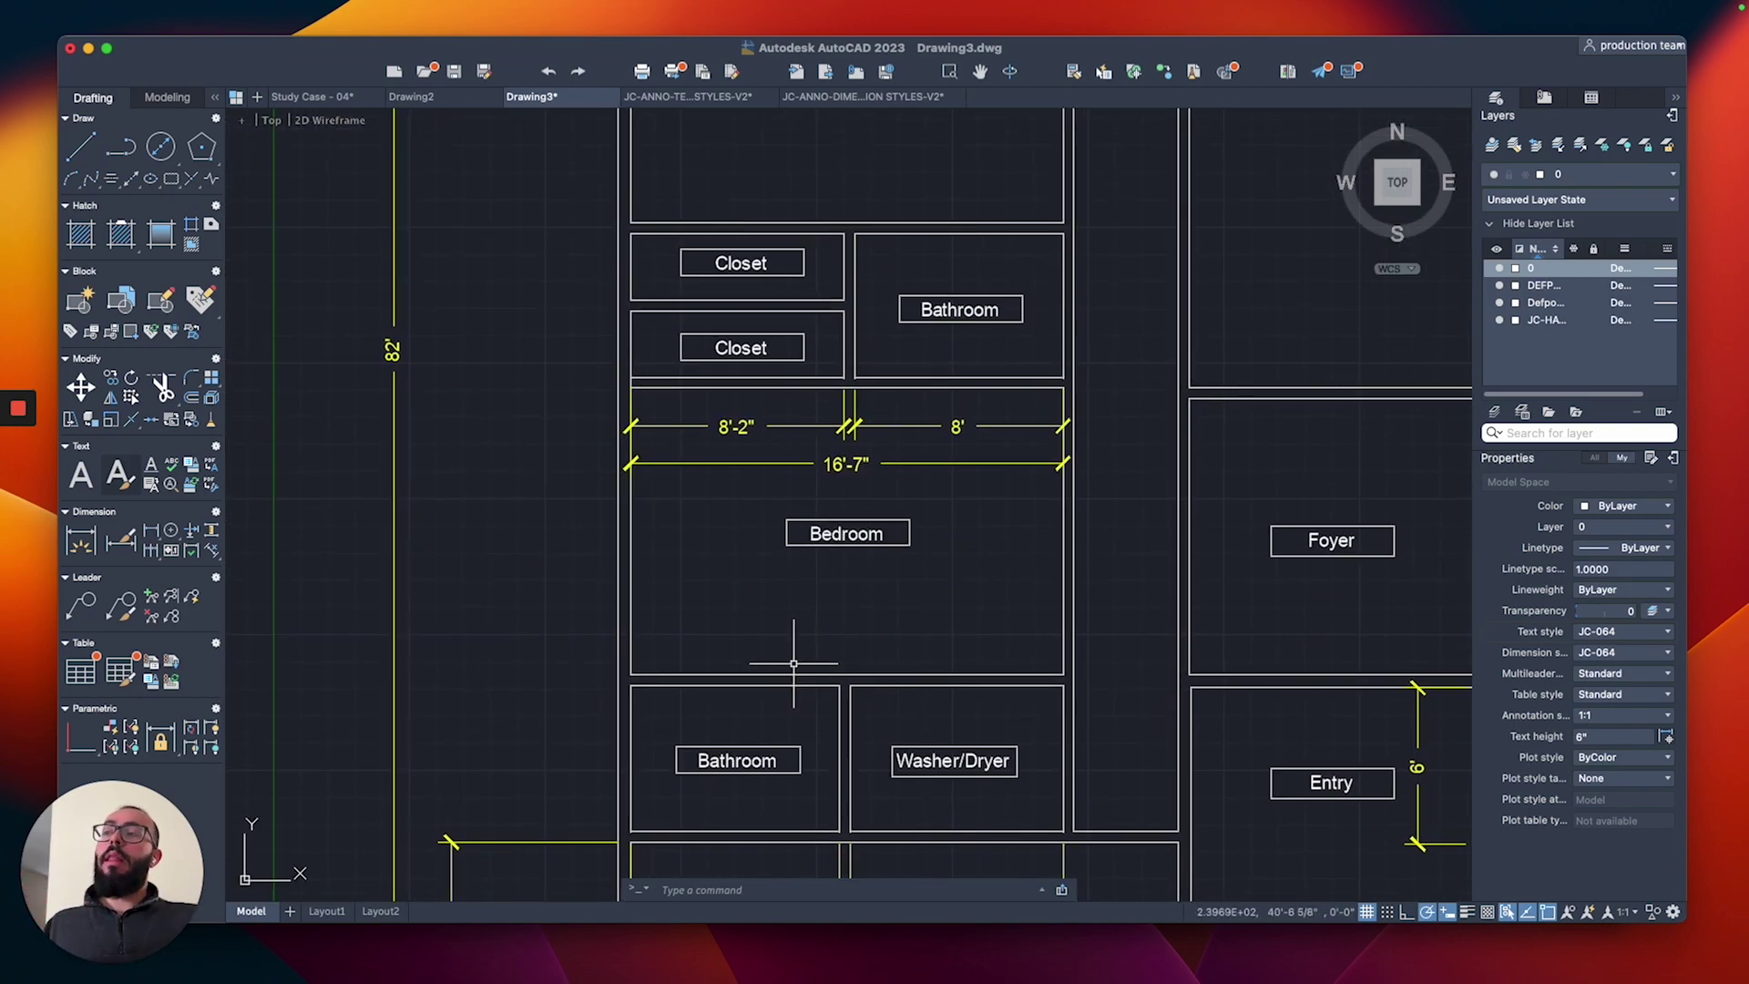
scroll(846, 580, up, 5)
scroll(836, 548, up, 2)
click(801, 490)
key(Escape)
scroll(1013, 523, down, 2)
scroll(1287, 528, right, 5)
scroll(750, 488, left, 4)
scroll(768, 610, up, 3)
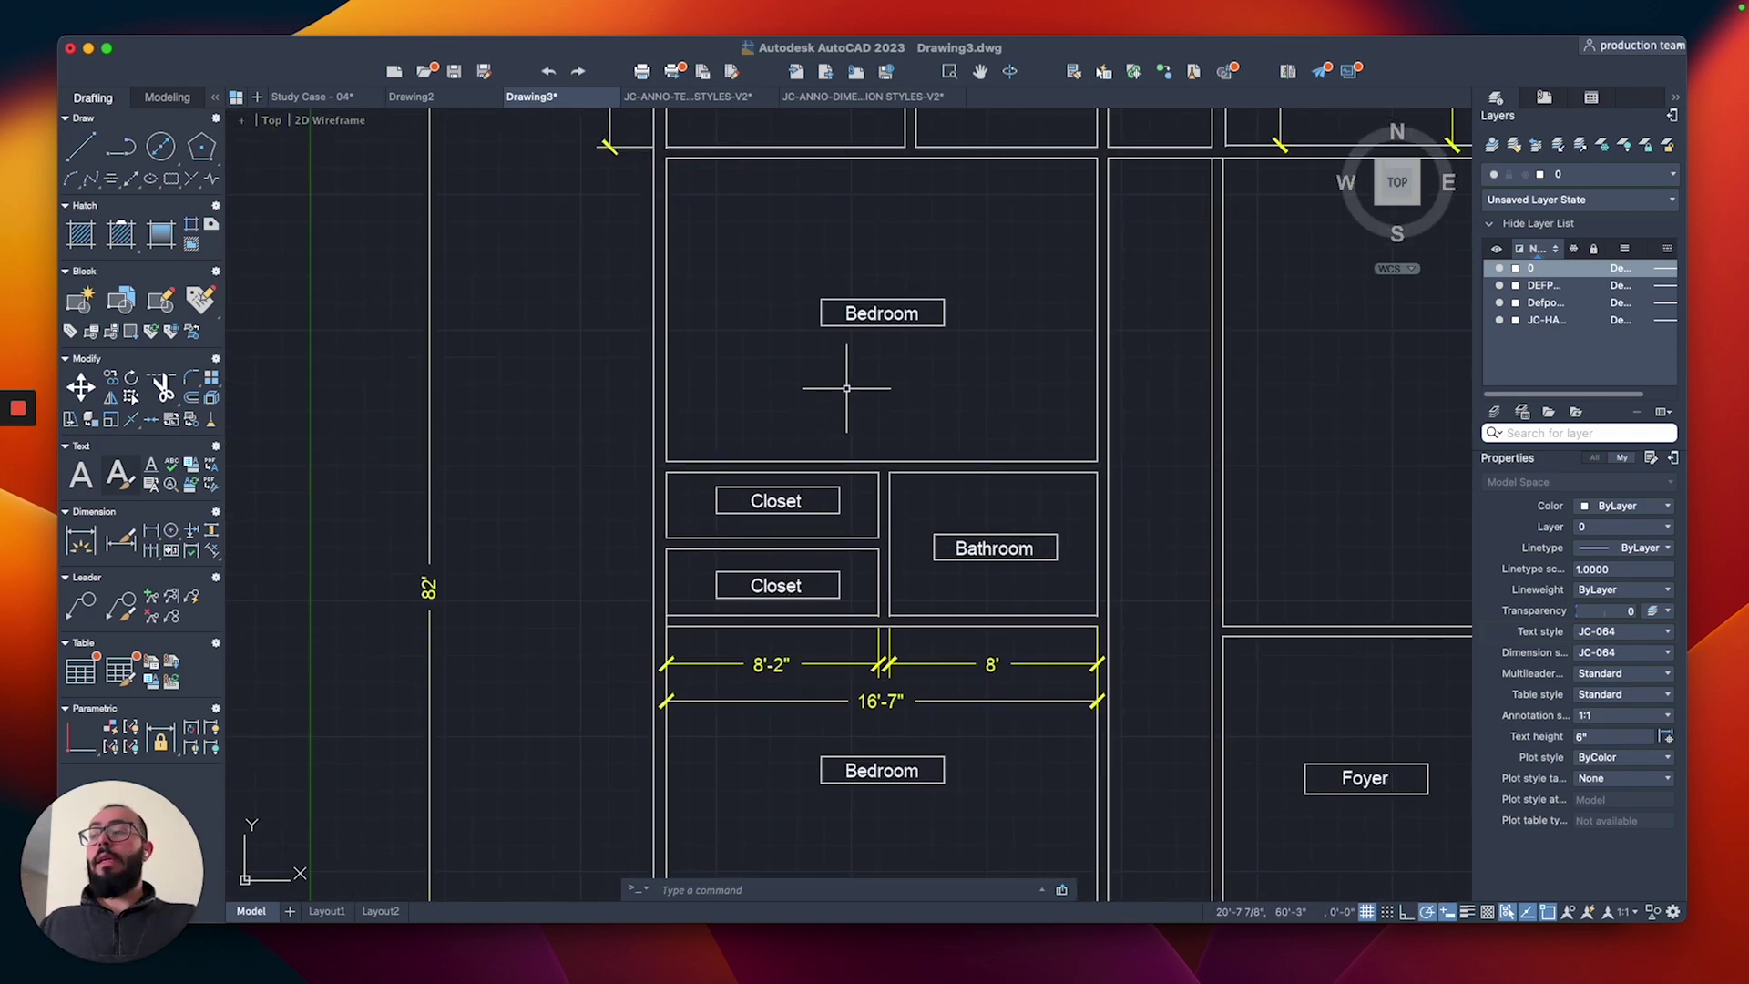
scroll(846, 388, down, 2)
scroll(866, 364, up, 5)
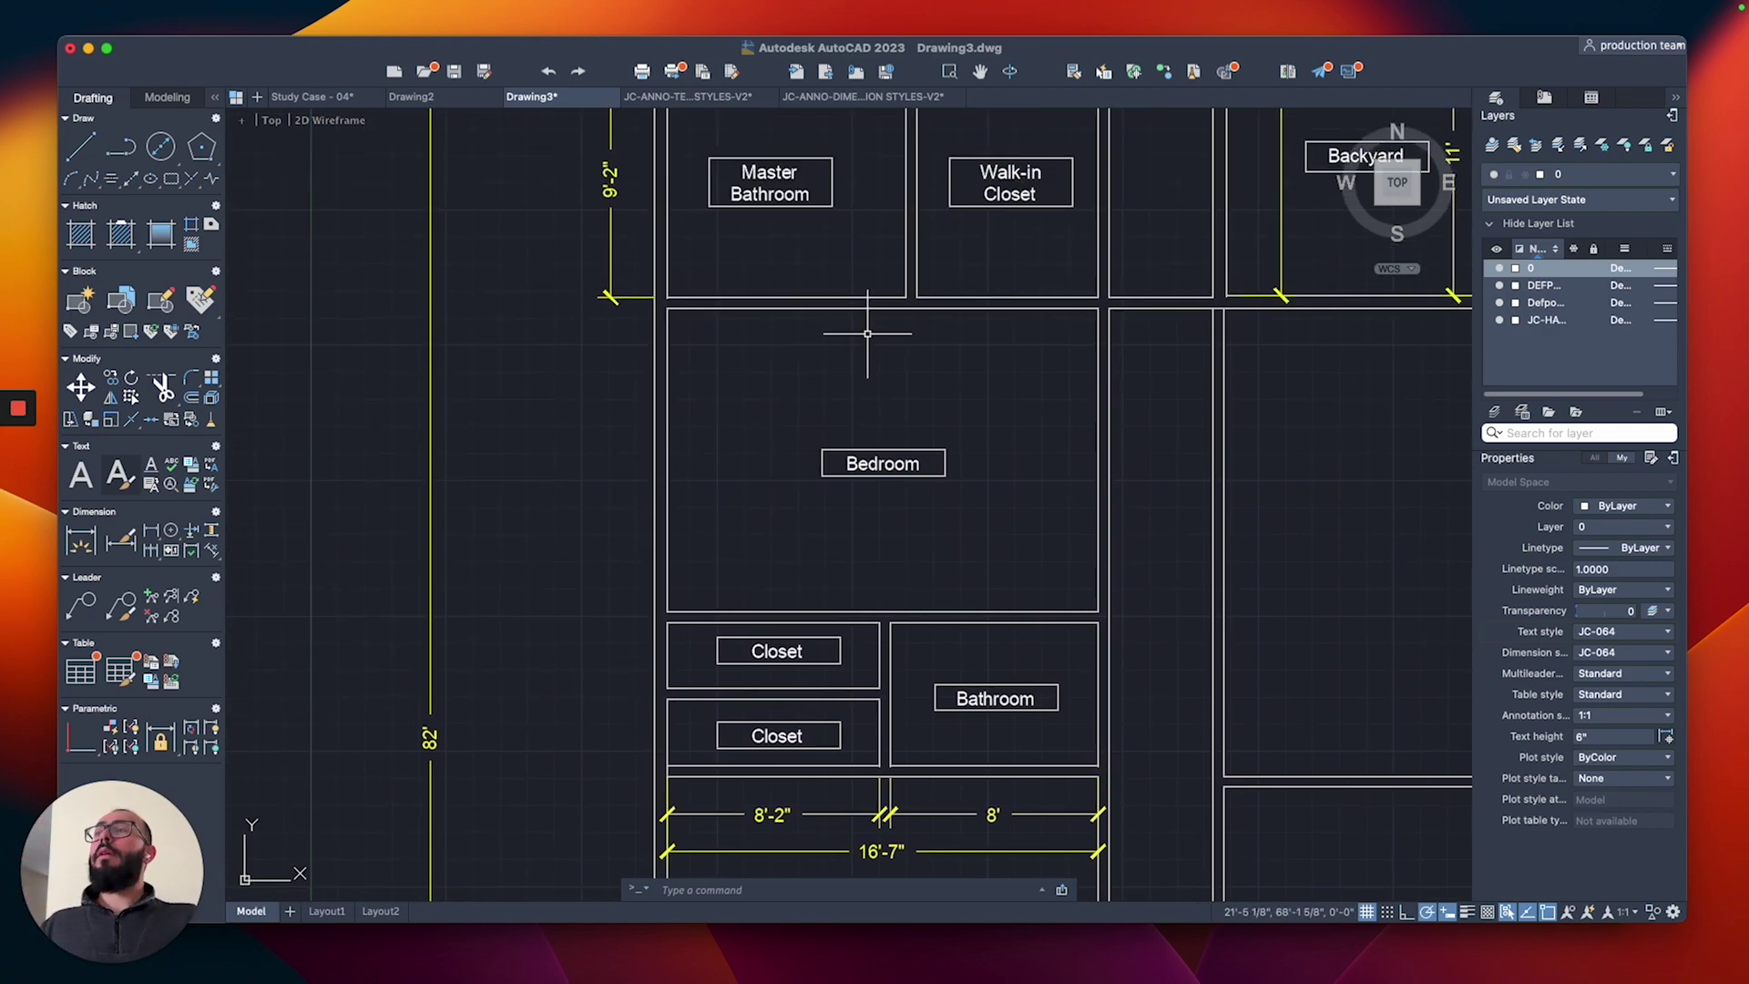
scroll(868, 331, up, 10)
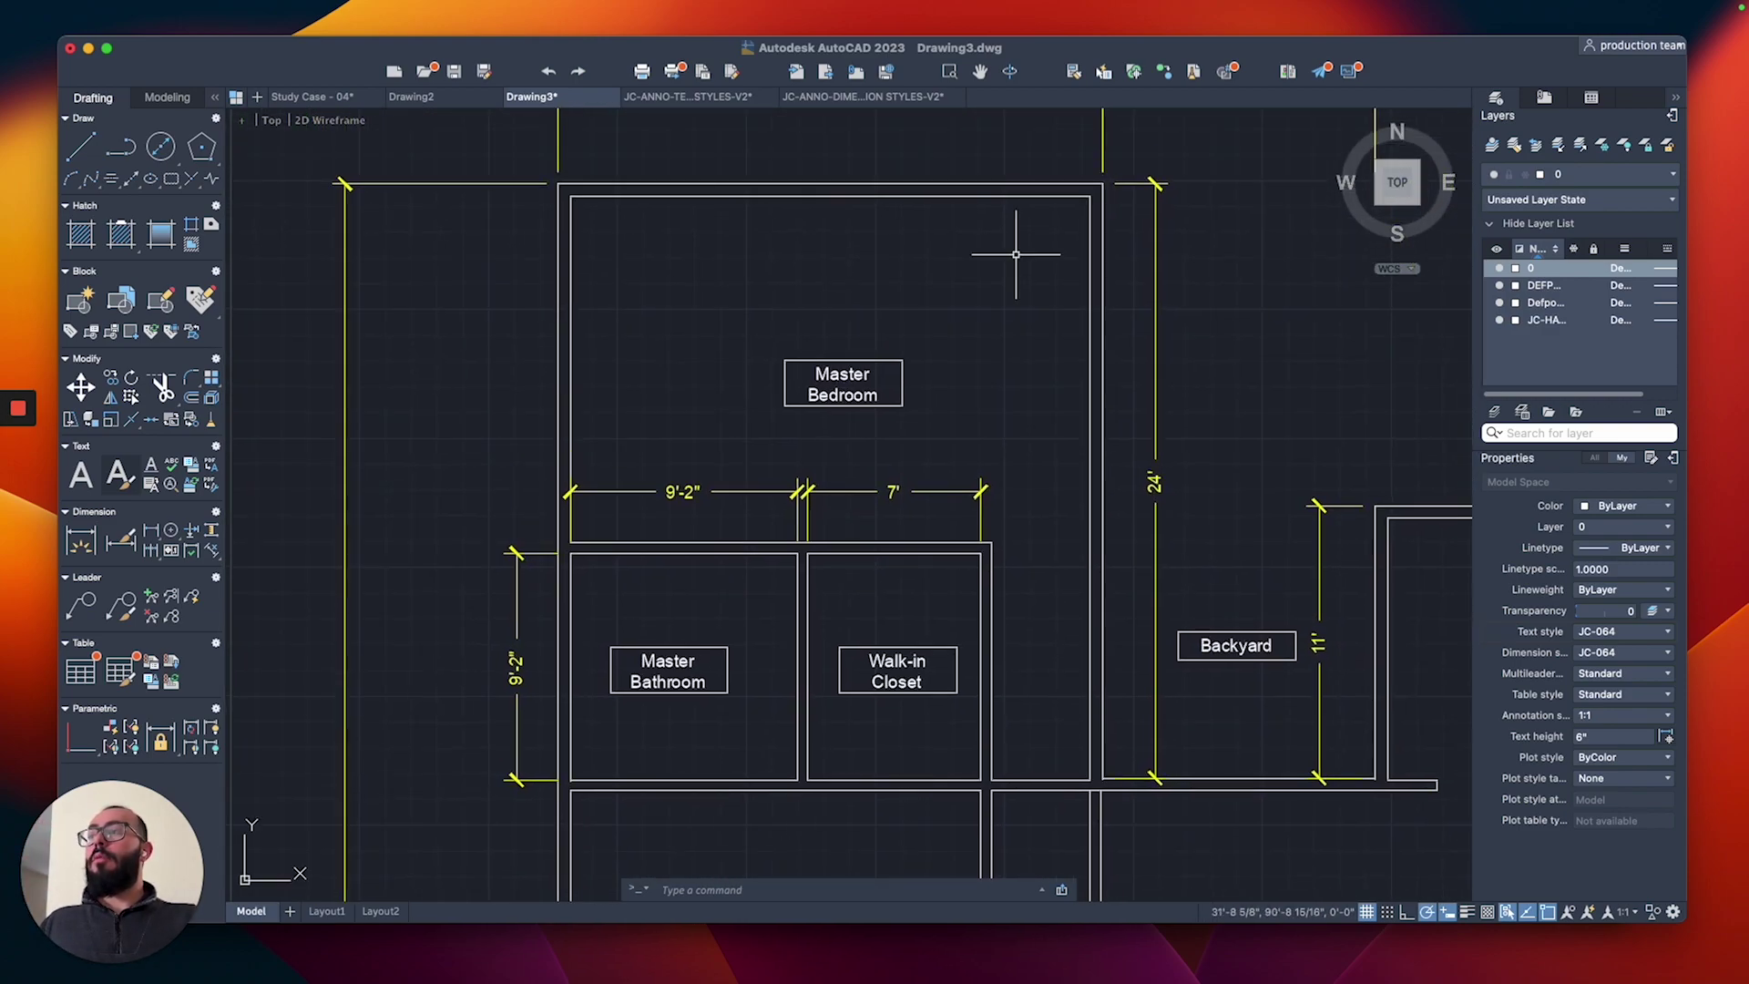
scroll(1016, 254, up, 1)
scroll(933, 615, down, 1)
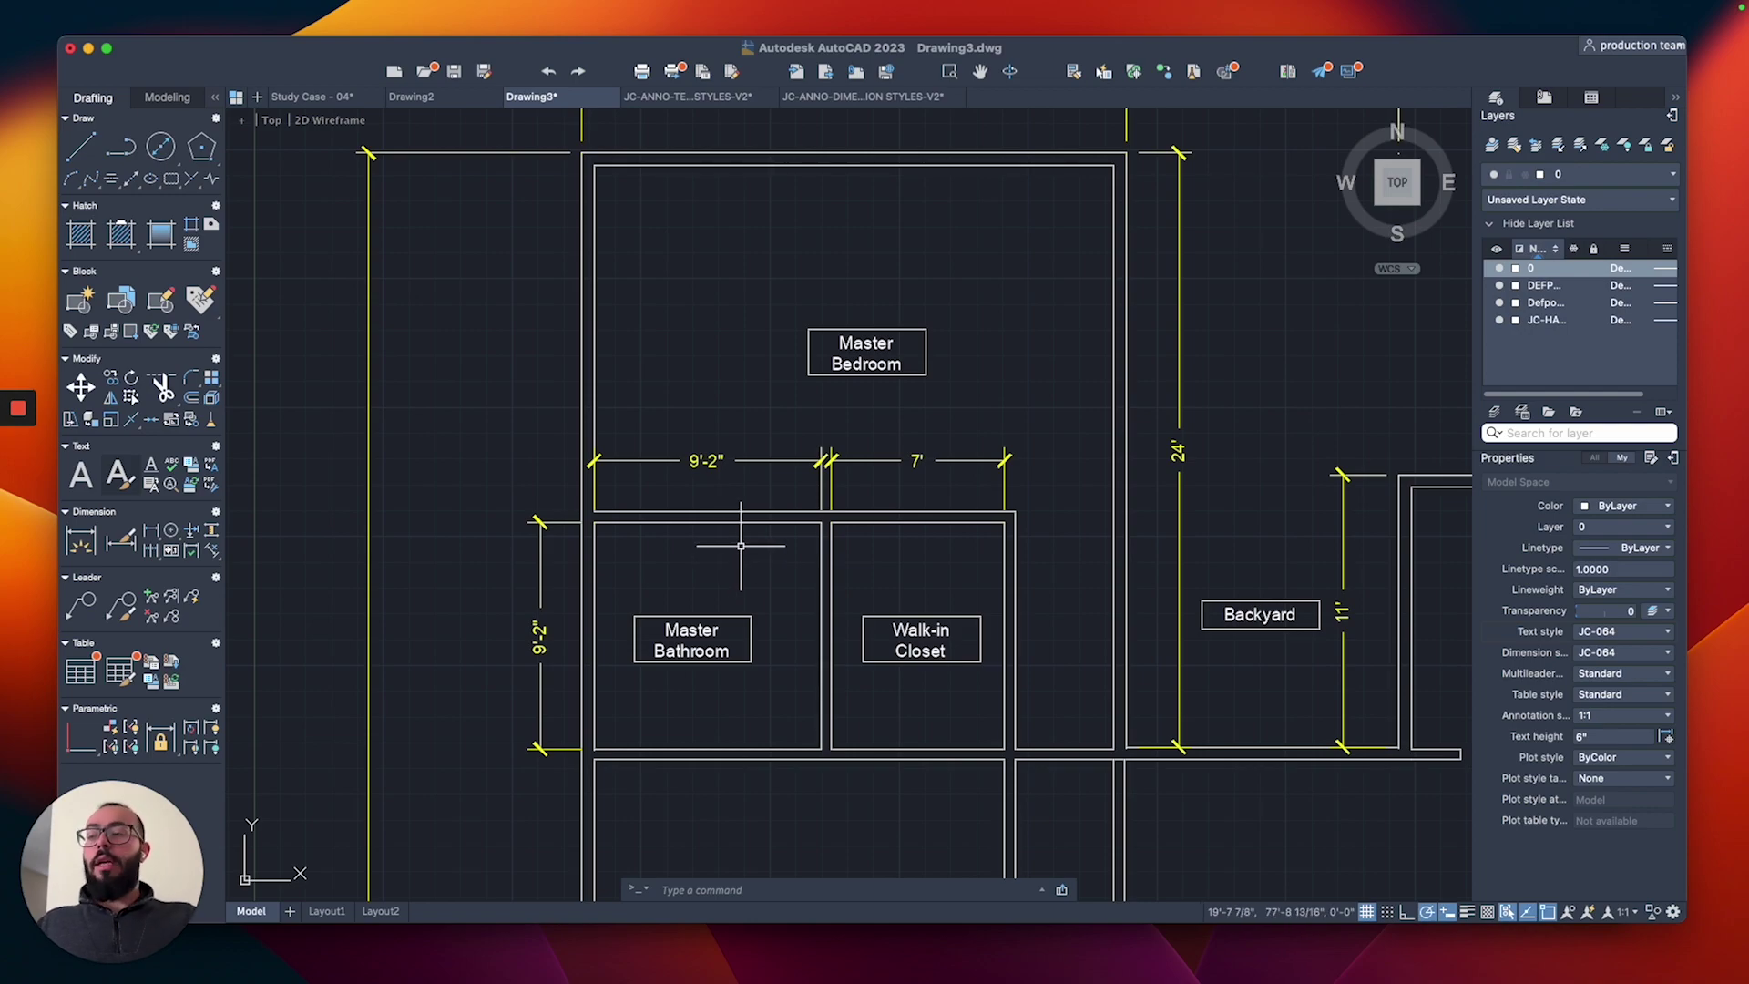
scroll(741, 546, down, 5)
scroll(741, 545, right, 8)
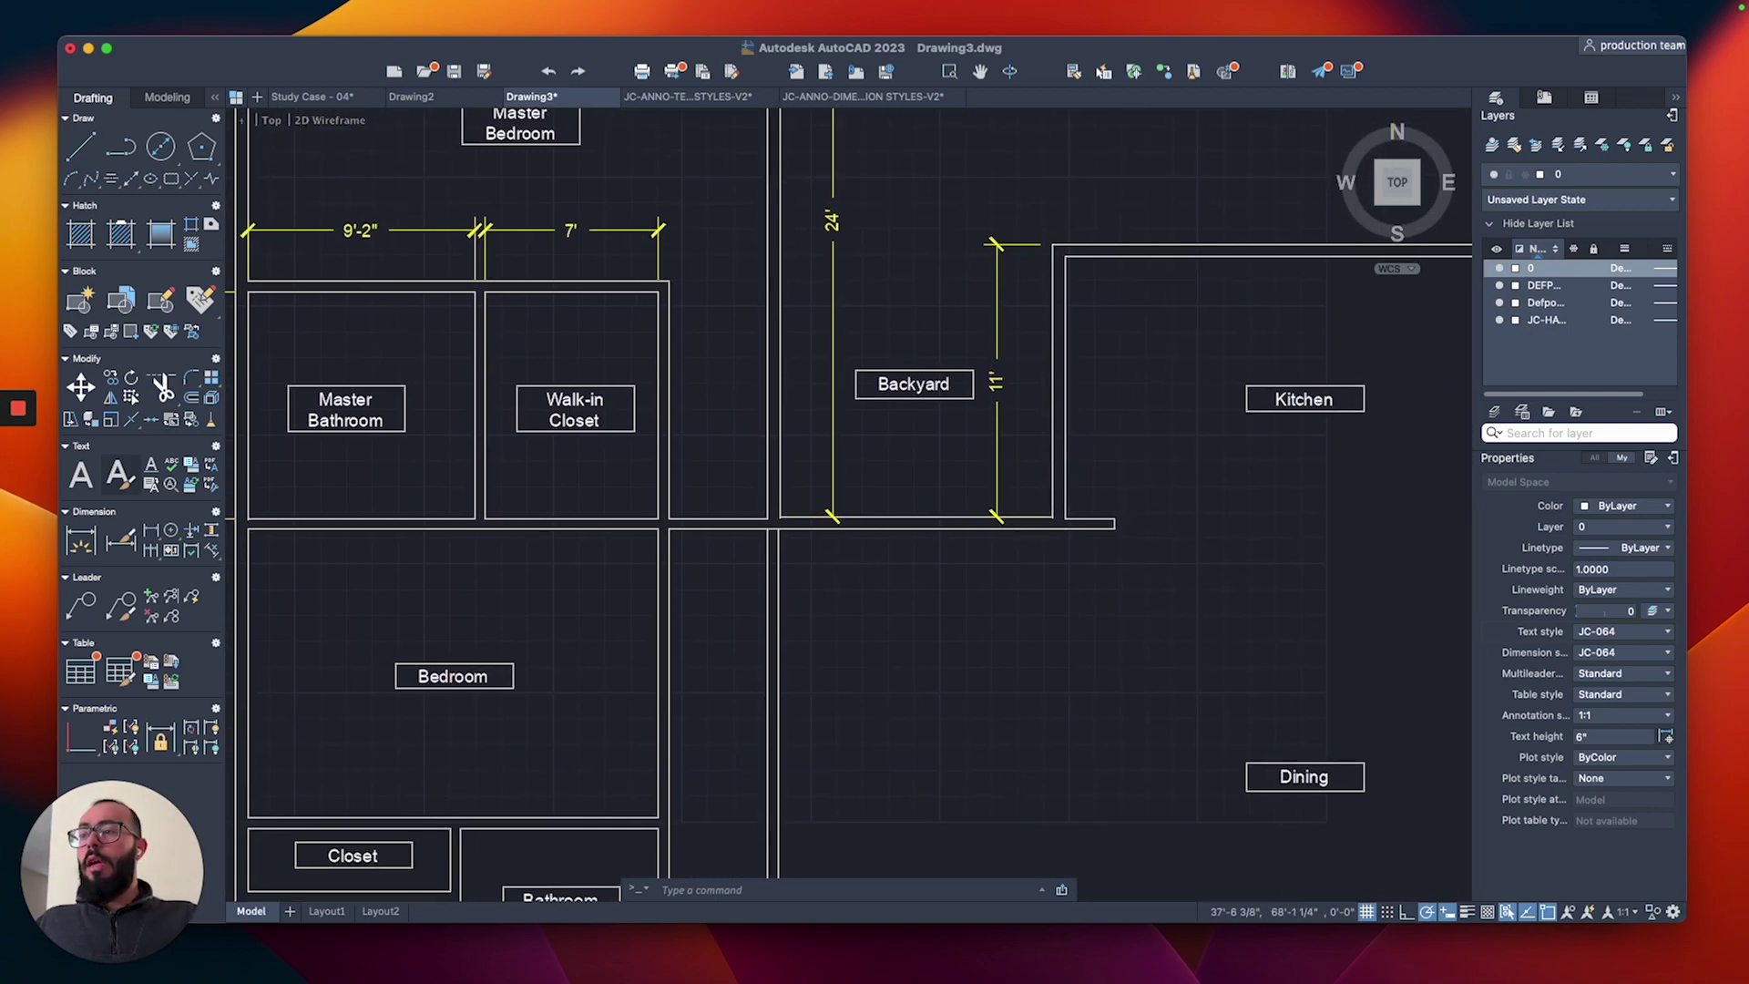
scroll(792, 519, down, 1)
scroll(793, 519, right, 3)
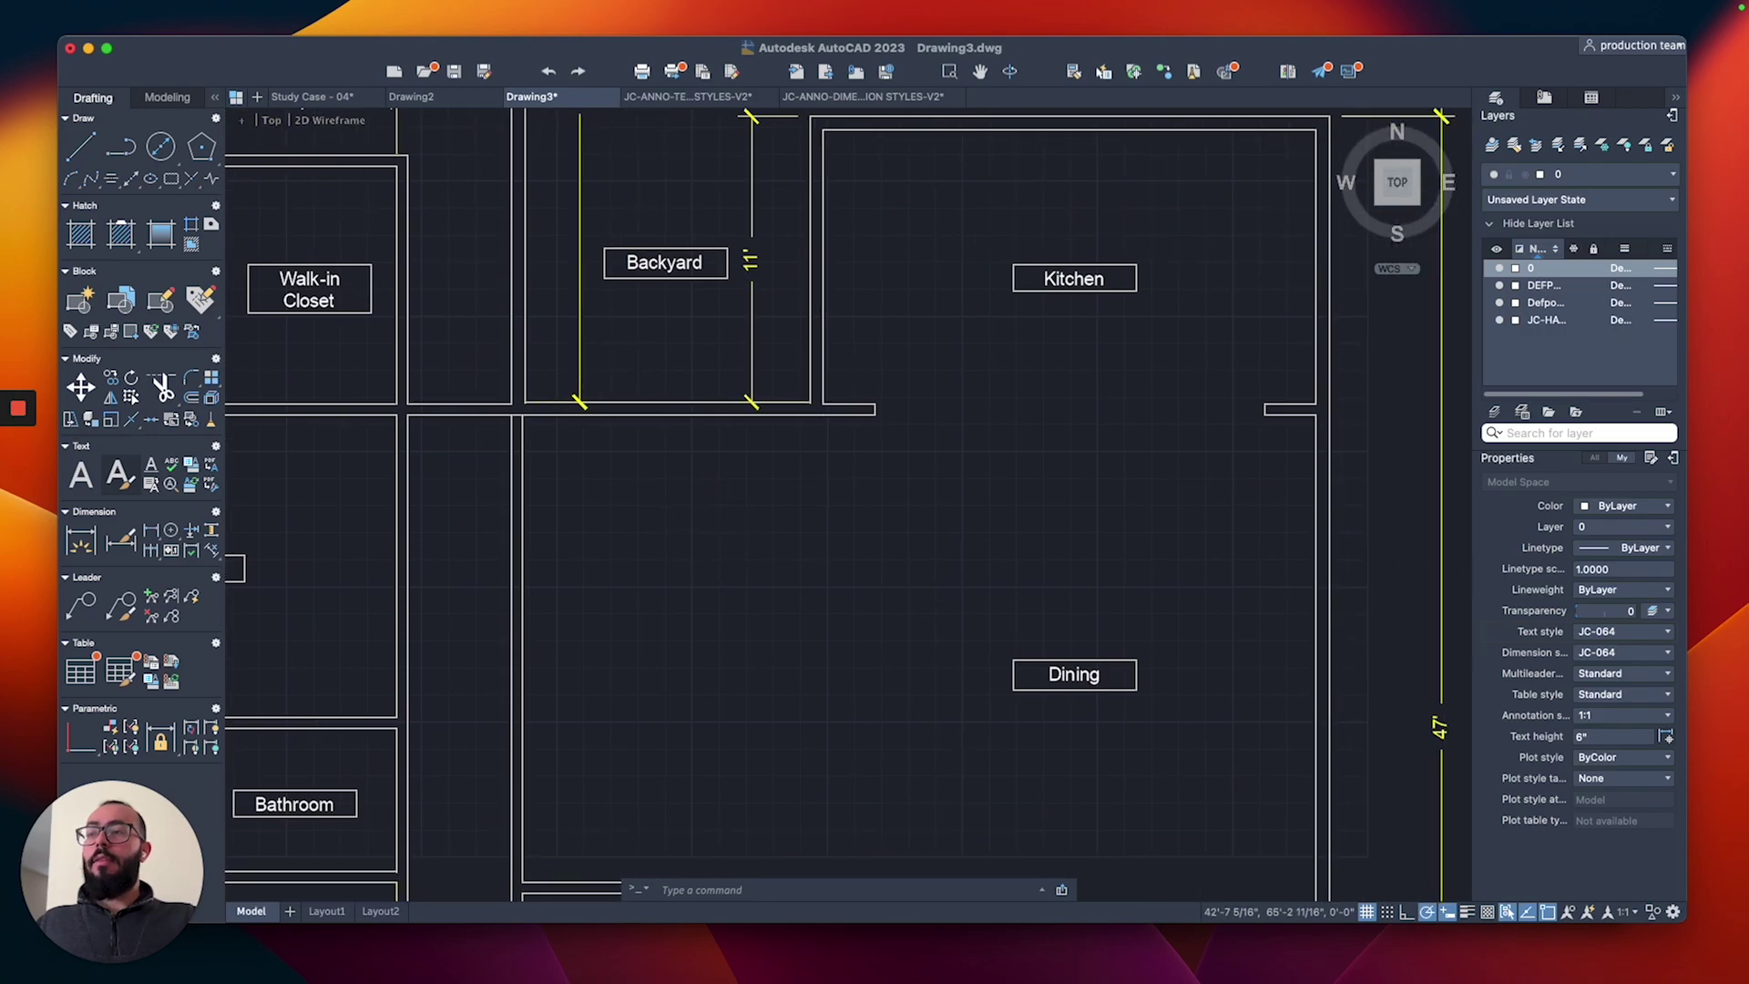
scroll(943, 328, up, 5)
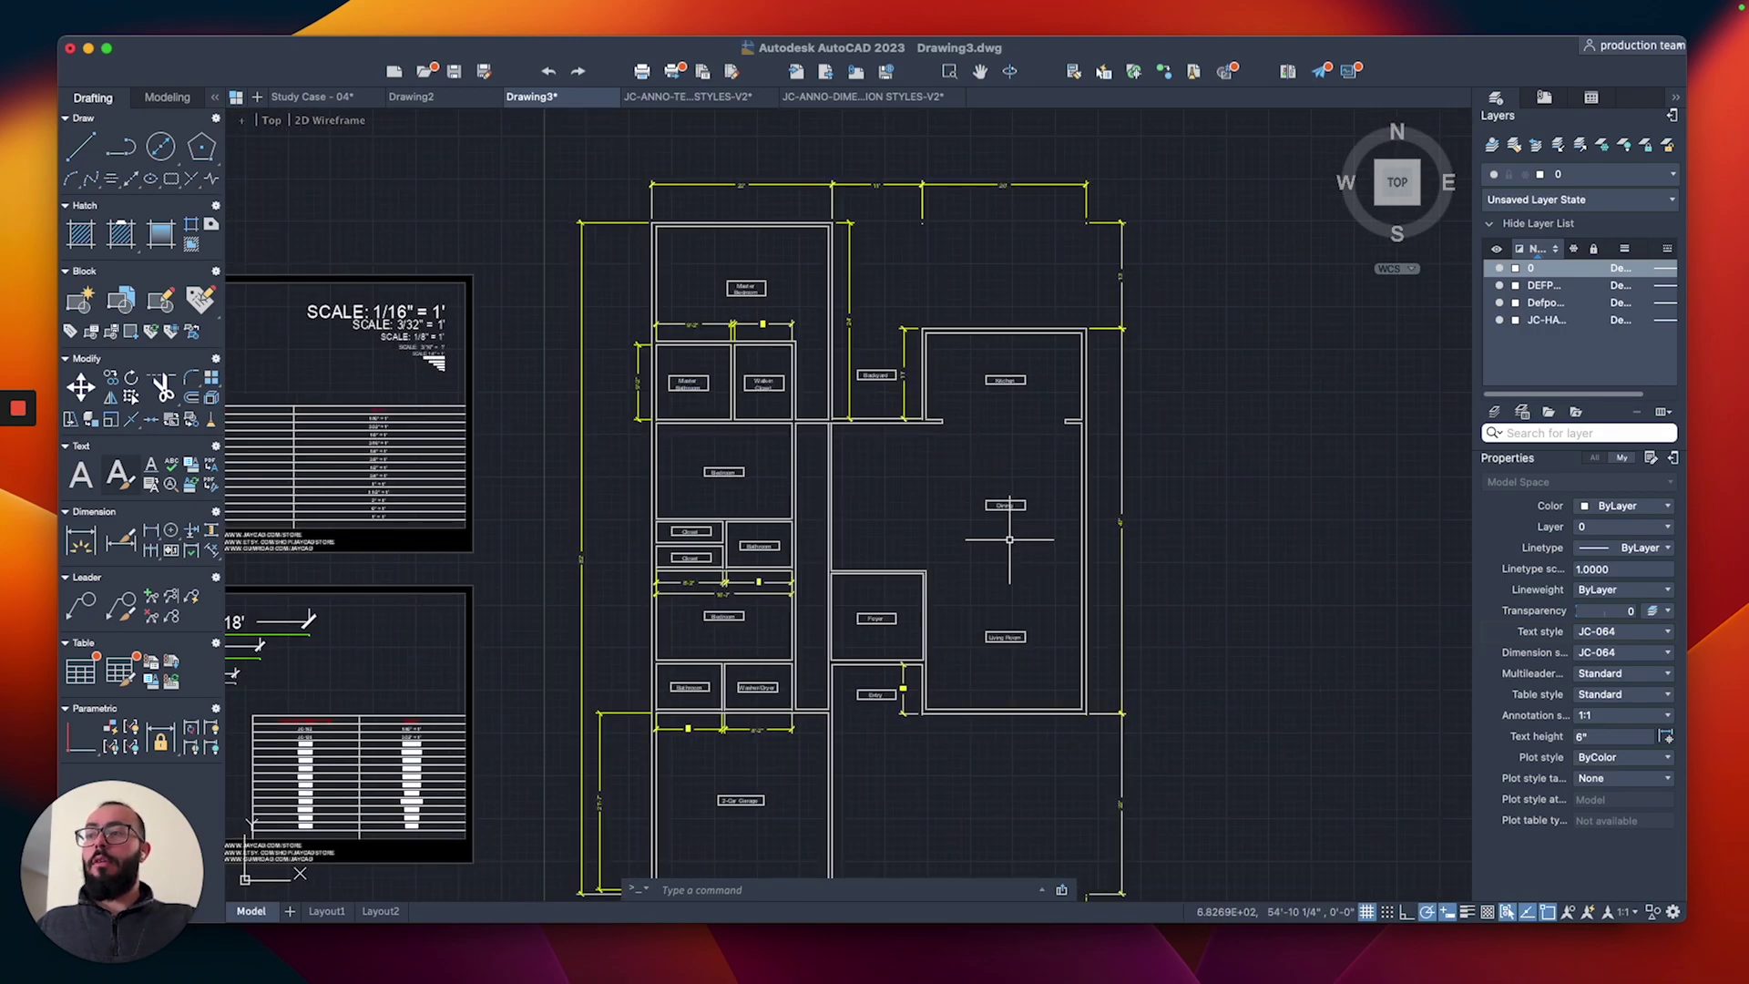
scroll(1009, 540, up, 5)
scroll(1007, 538, down, 3)
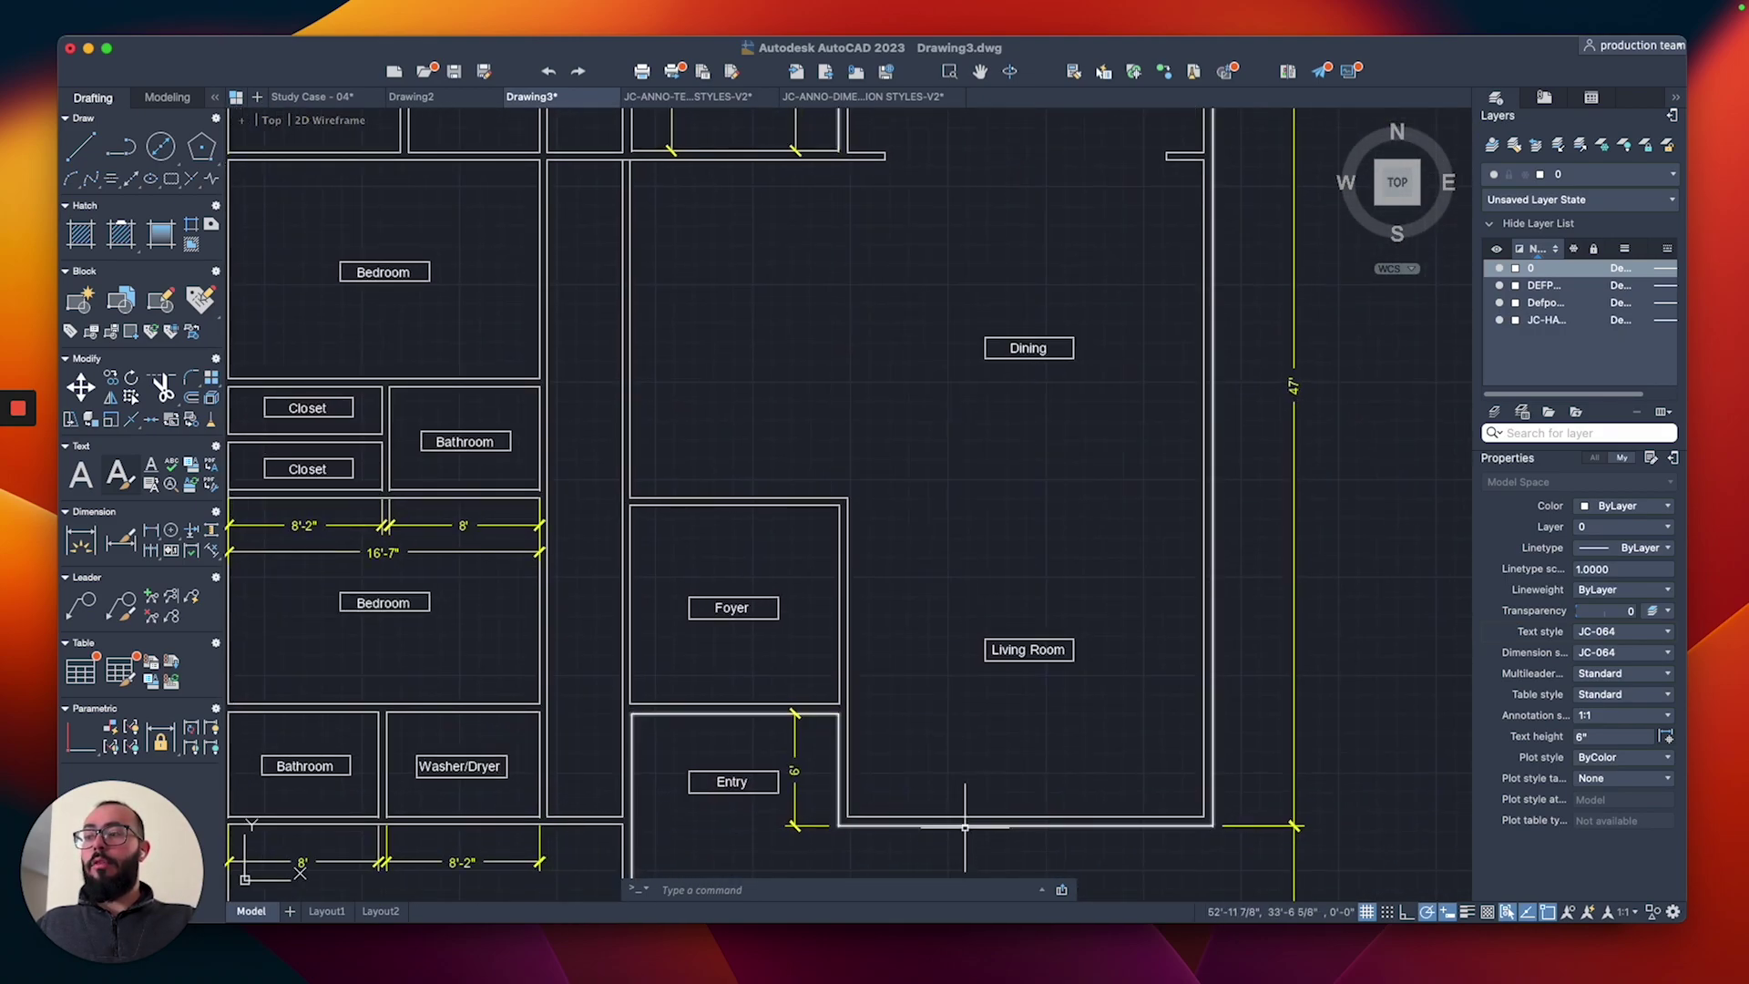
scroll(961, 820, up, 1)
scroll(747, 546, left, 2)
scroll(748, 546, down, 1)
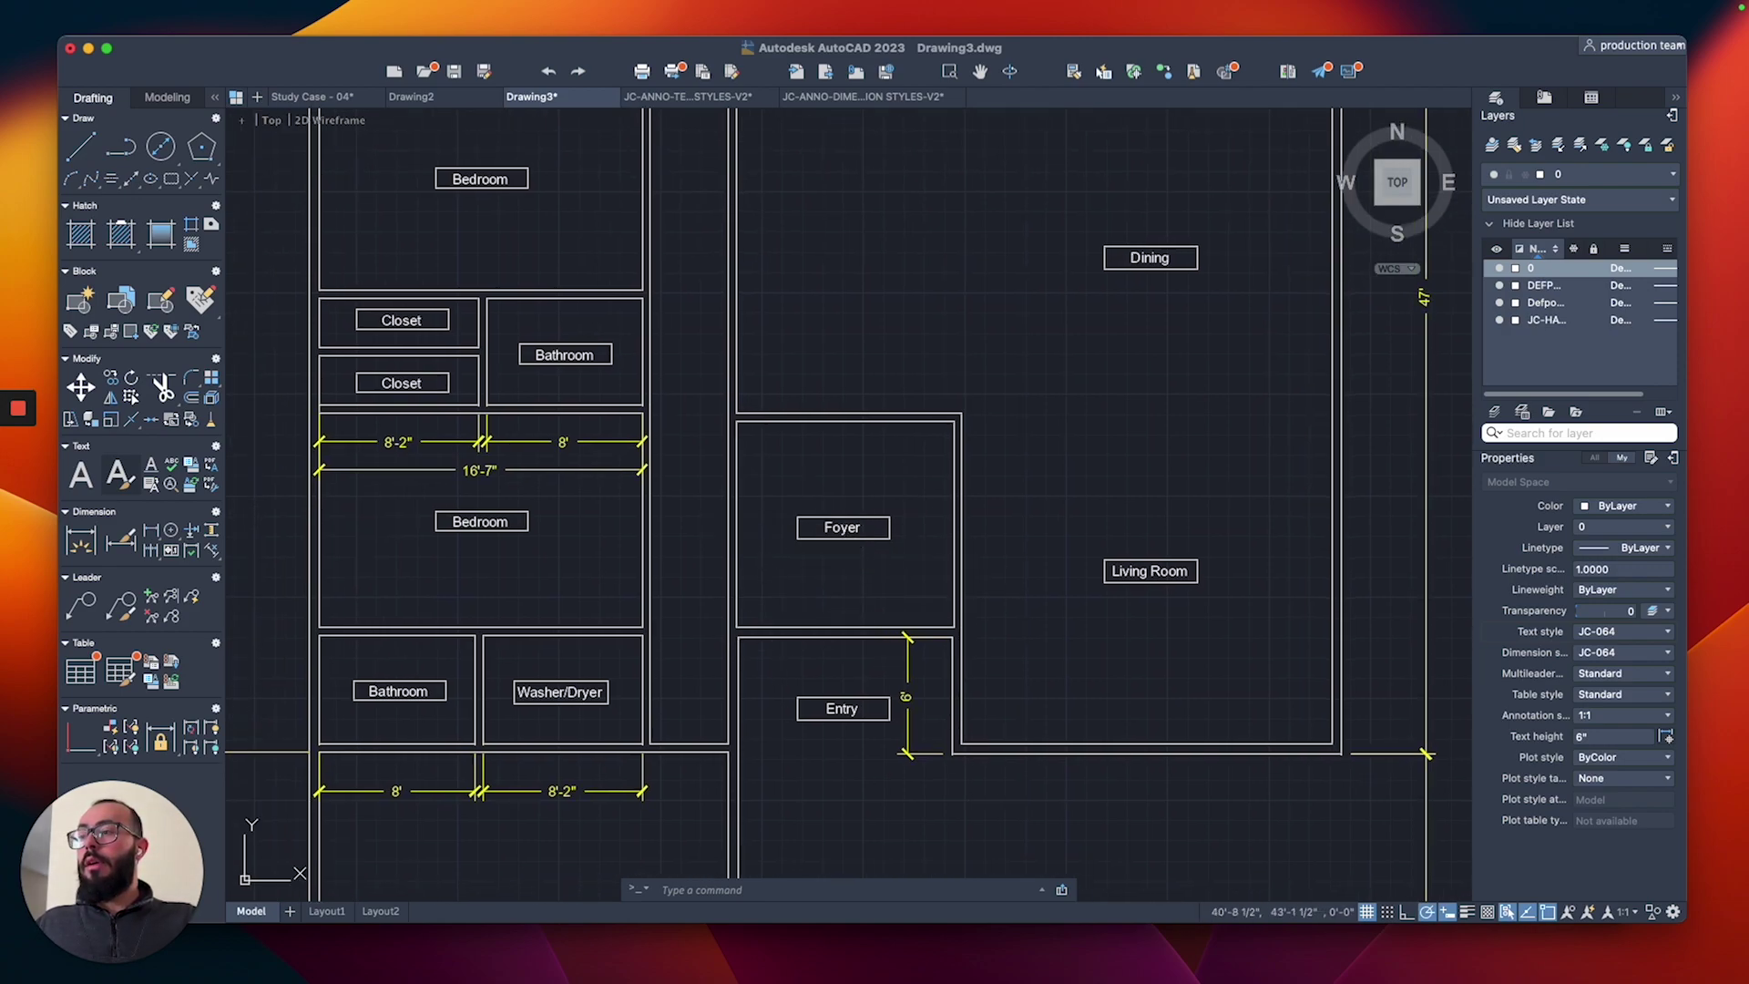
right_click(845, 568)
key(Escape)
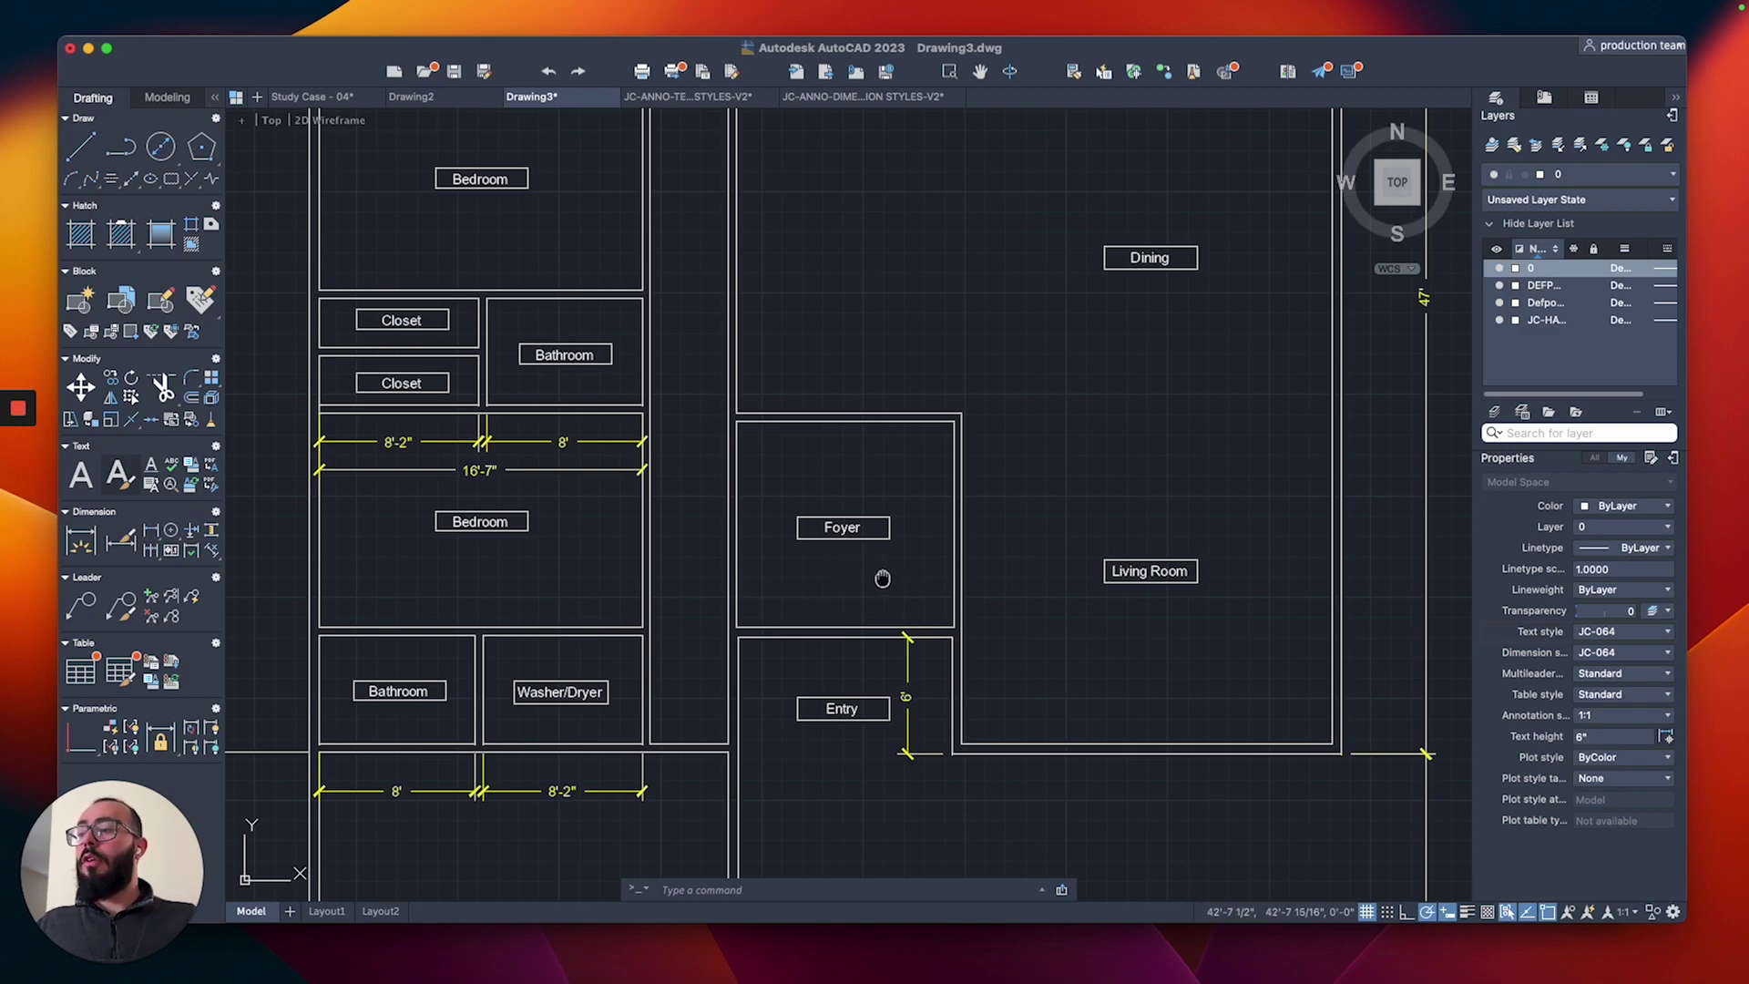
scroll(882, 577, down, 3)
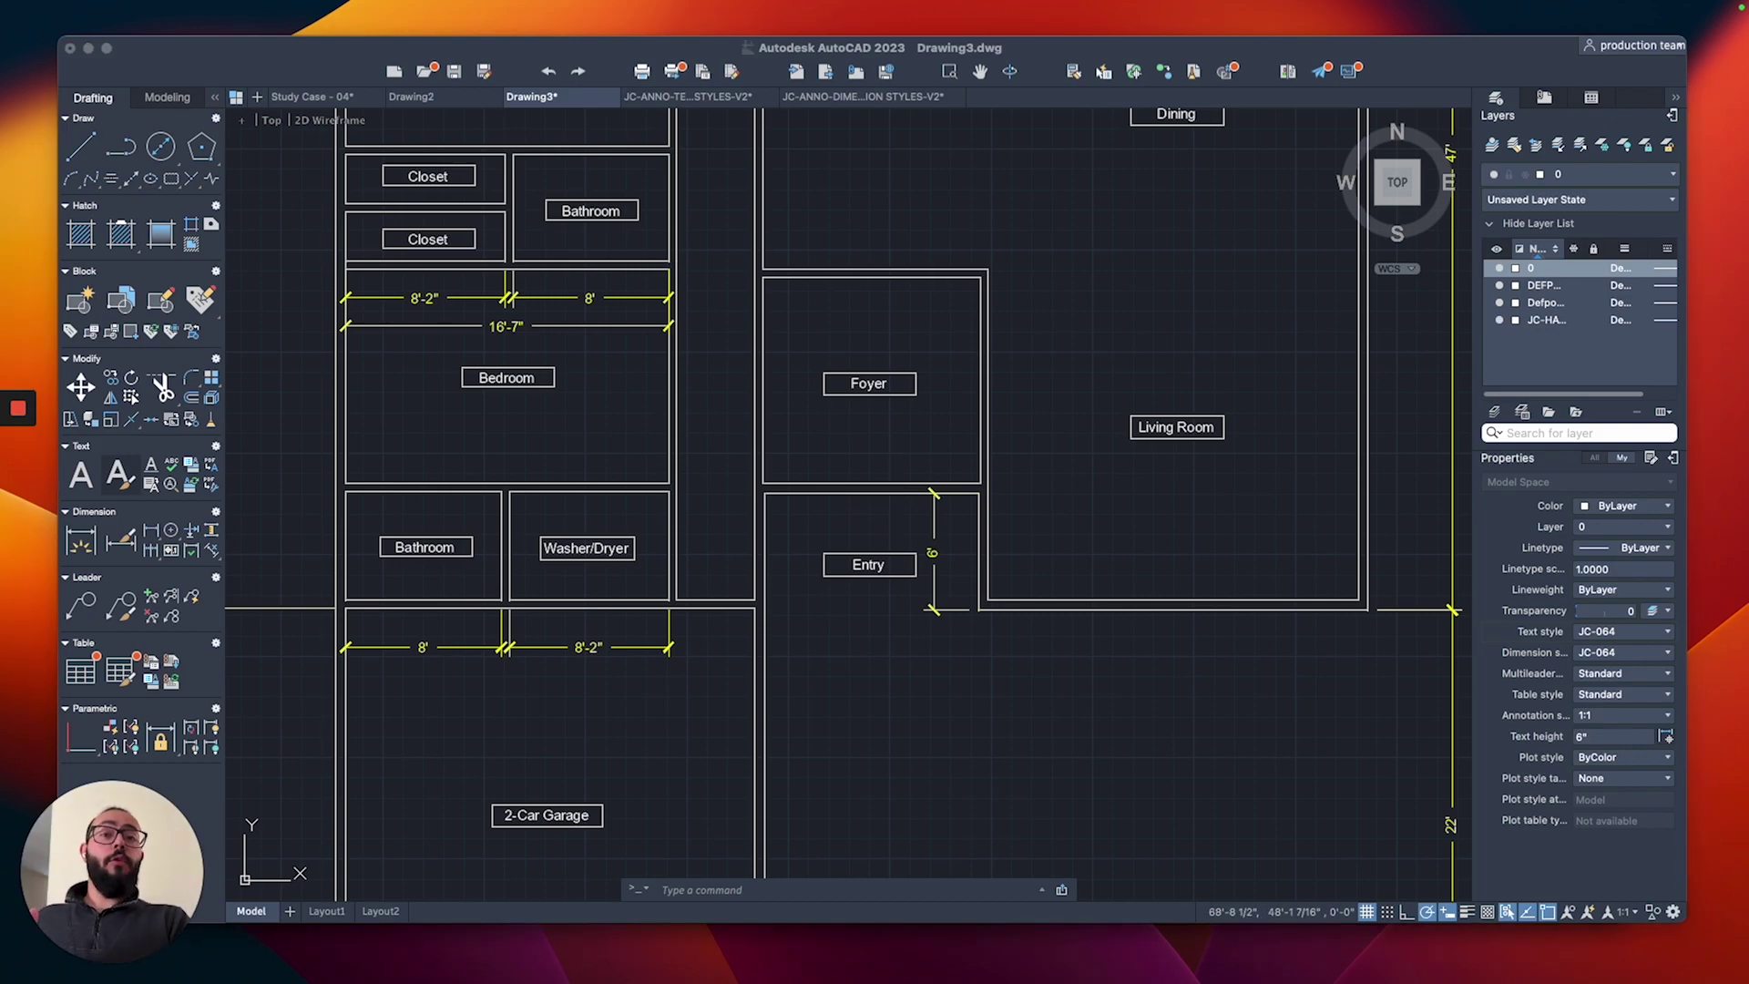
click(920, 456)
scroll(898, 453, down, 2)
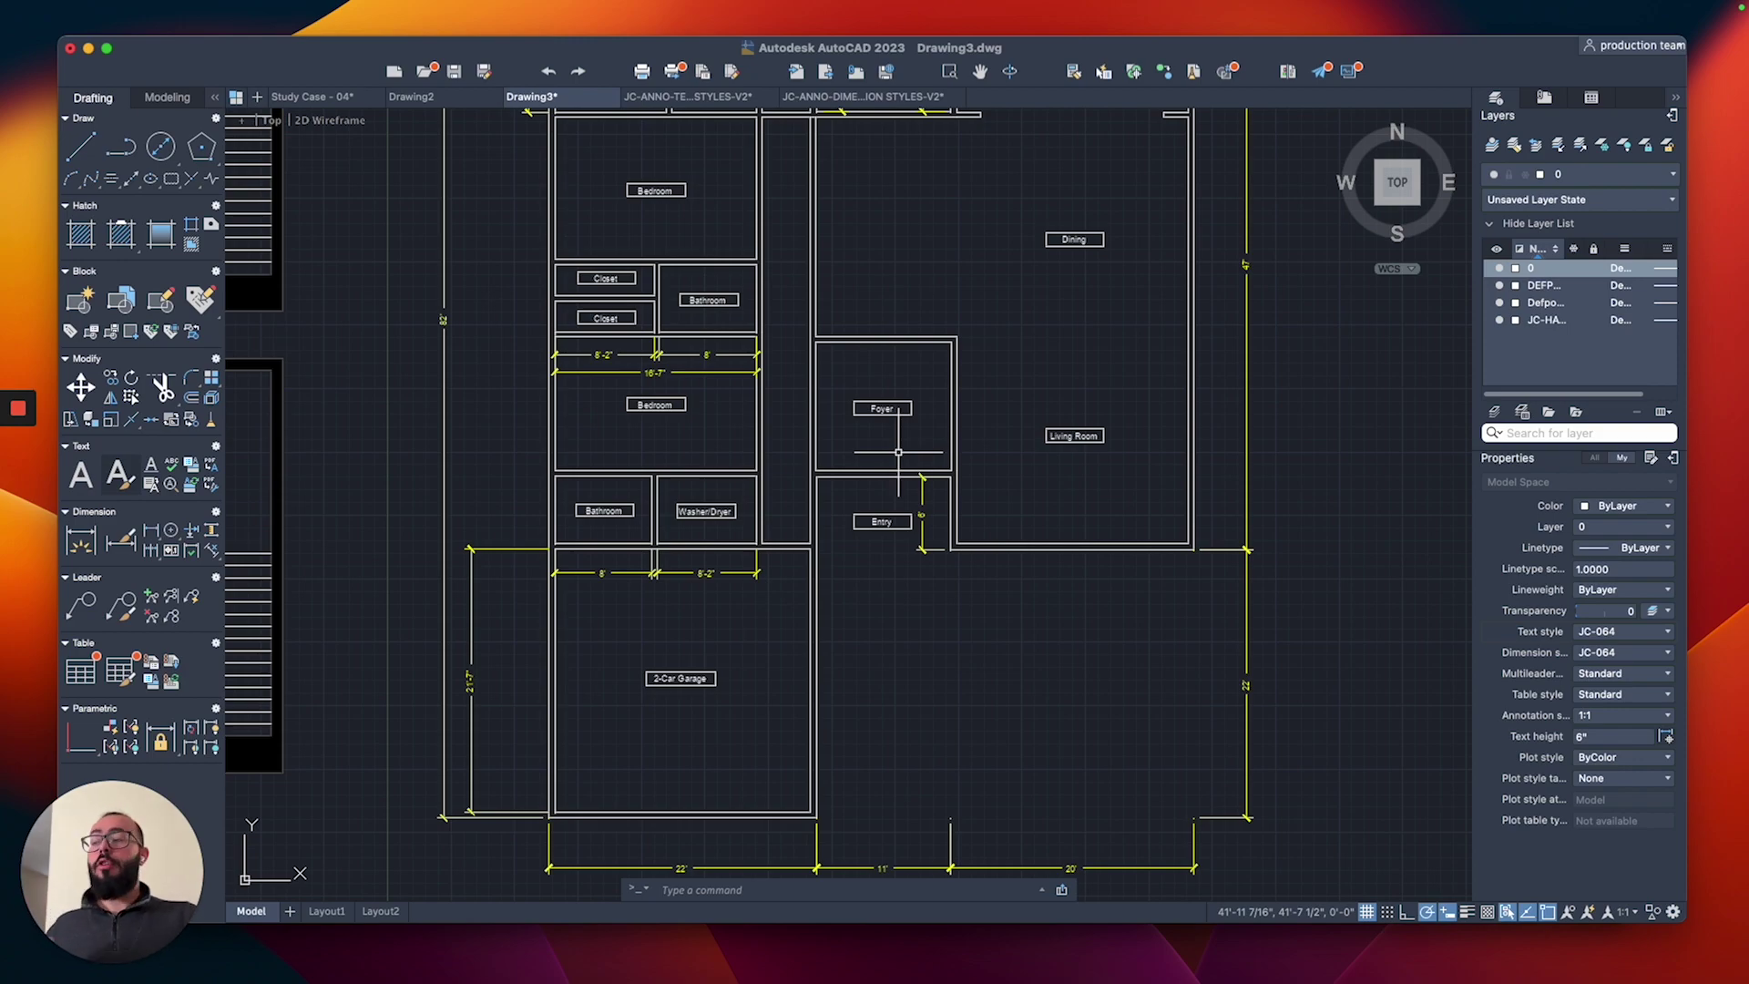
scroll(907, 469, up, 5)
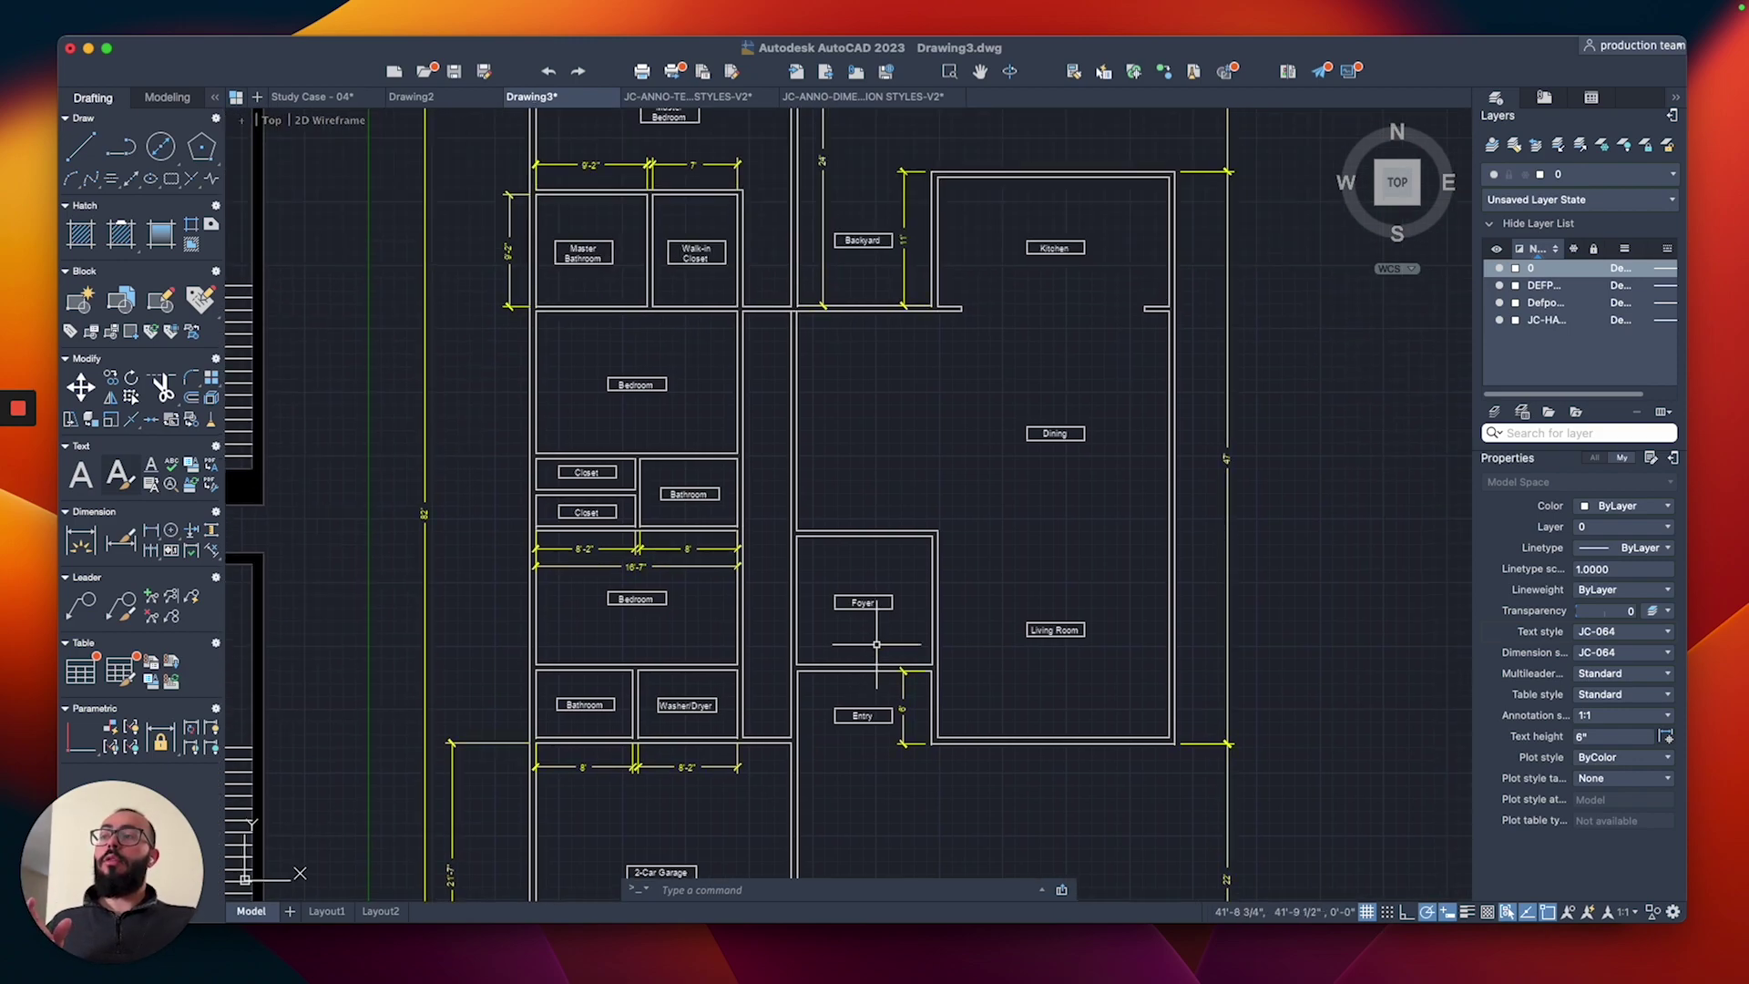